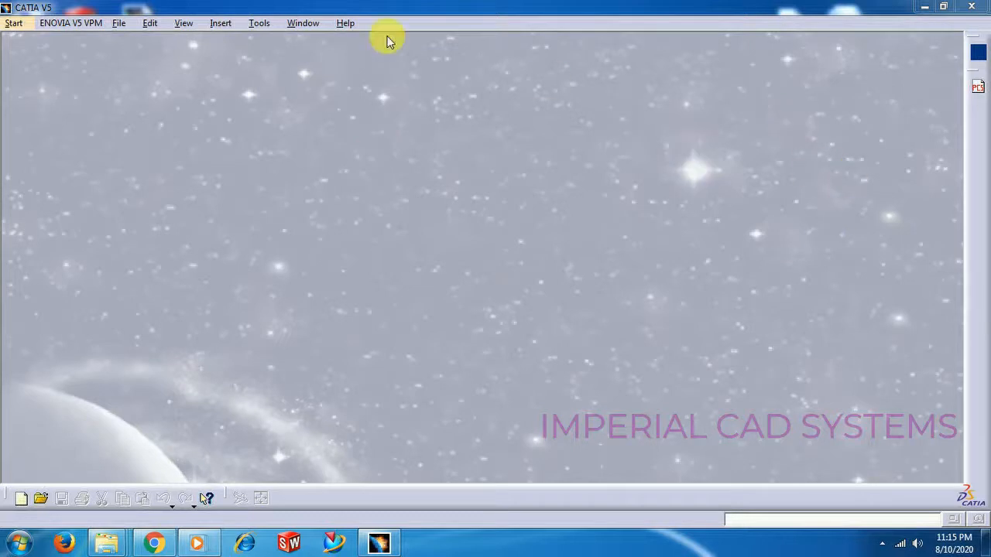
pyautogui.click(23, 25)
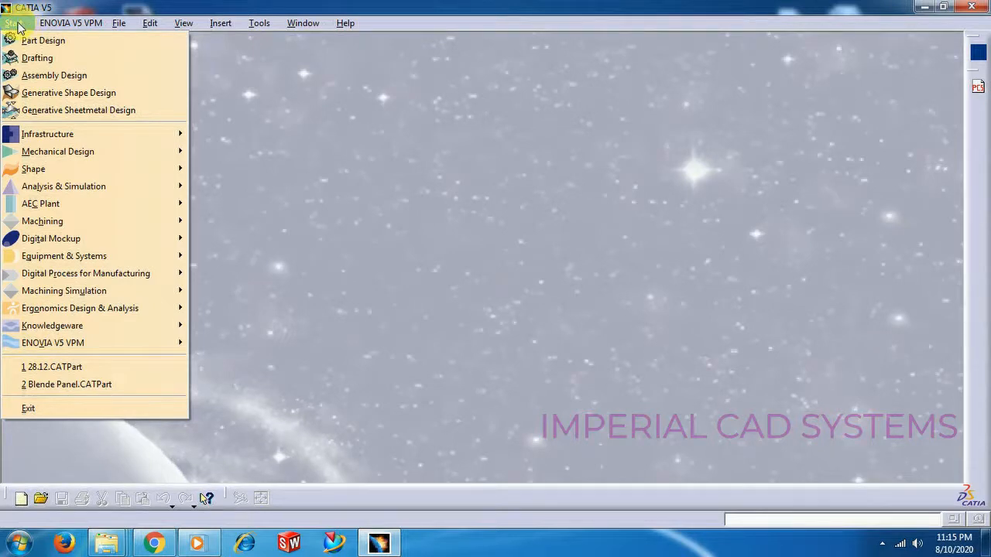
pyautogui.click(12, 23)
pyautogui.click(12, 23)
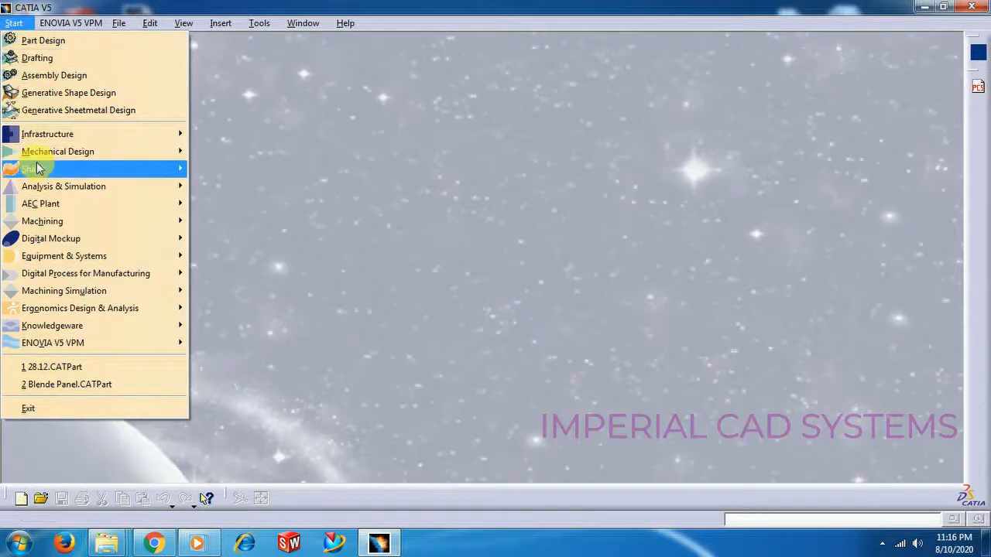
pyautogui.moveTo(39, 135)
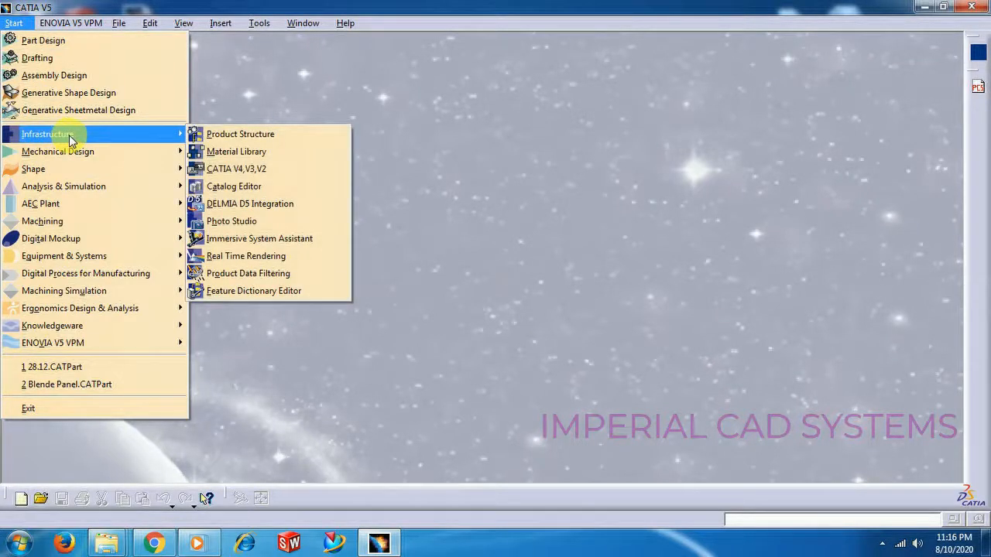
pyautogui.moveTo(58, 153)
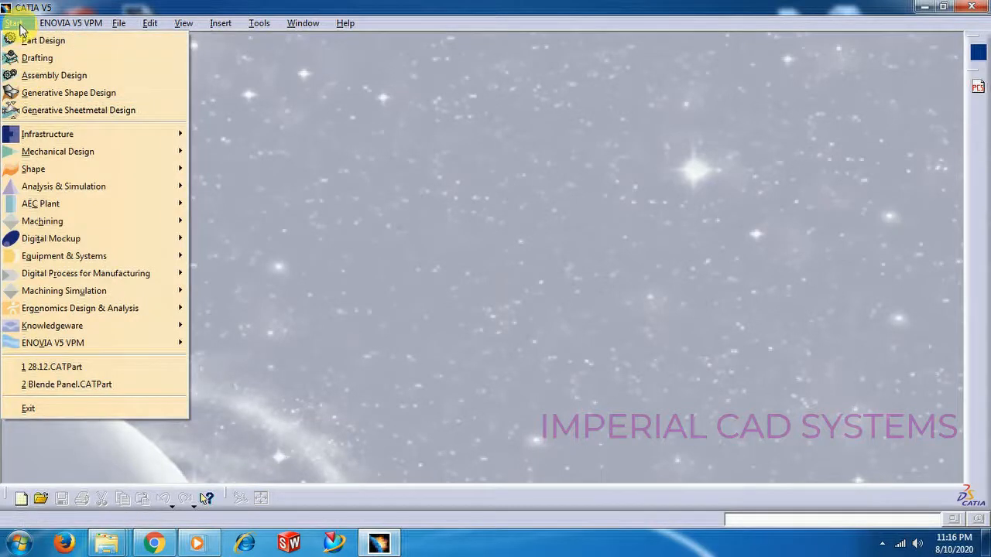
pyautogui.click(317, 97)
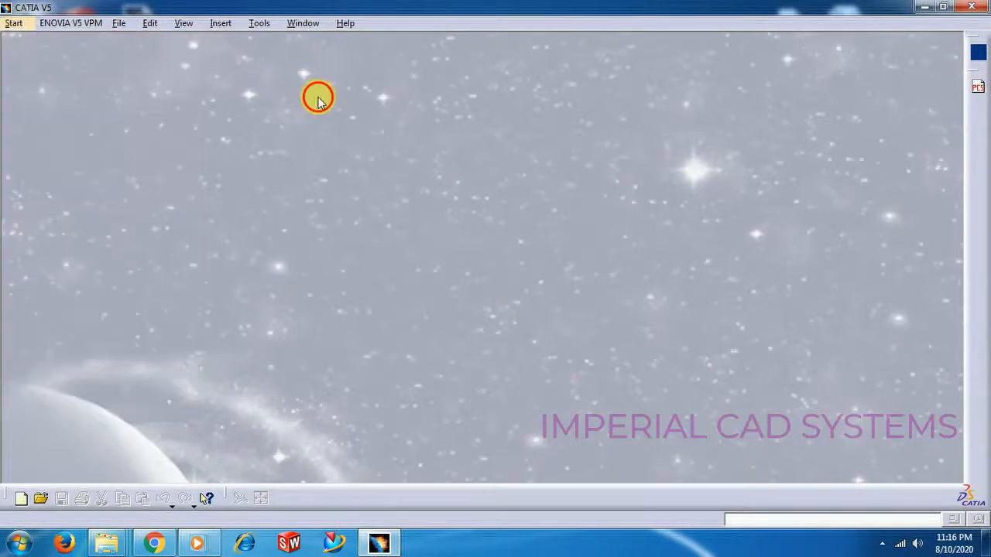
# Step: Create a new part in the Part Design workbench with the default name Part1 and hybrid design enabled
pyautogui.click(12, 26)
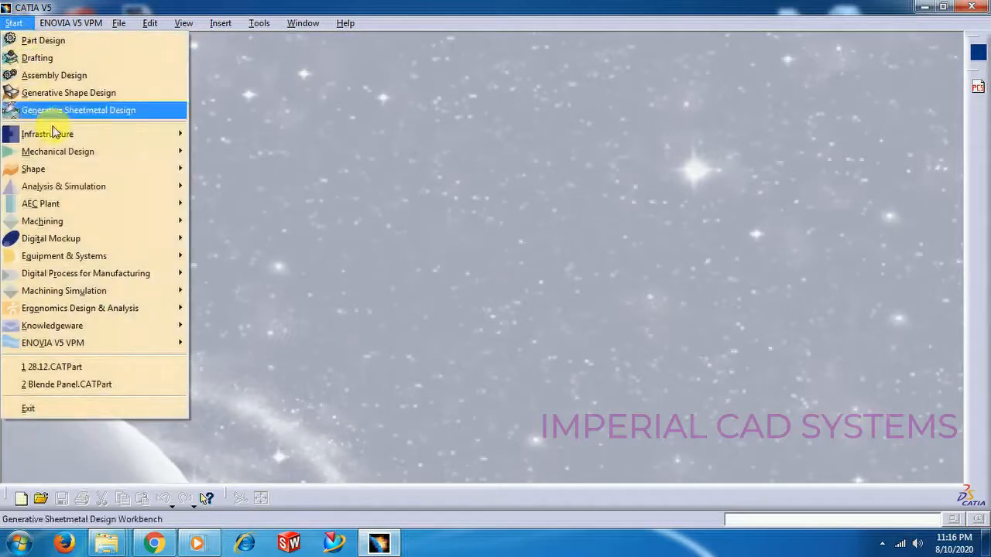
pyautogui.click(43, 40)
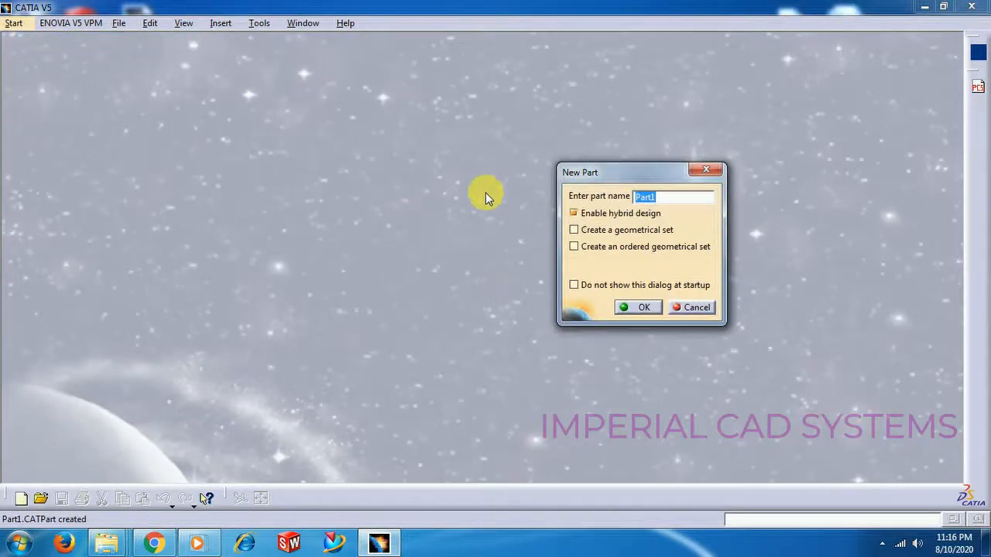
pyautogui.click(645, 307)
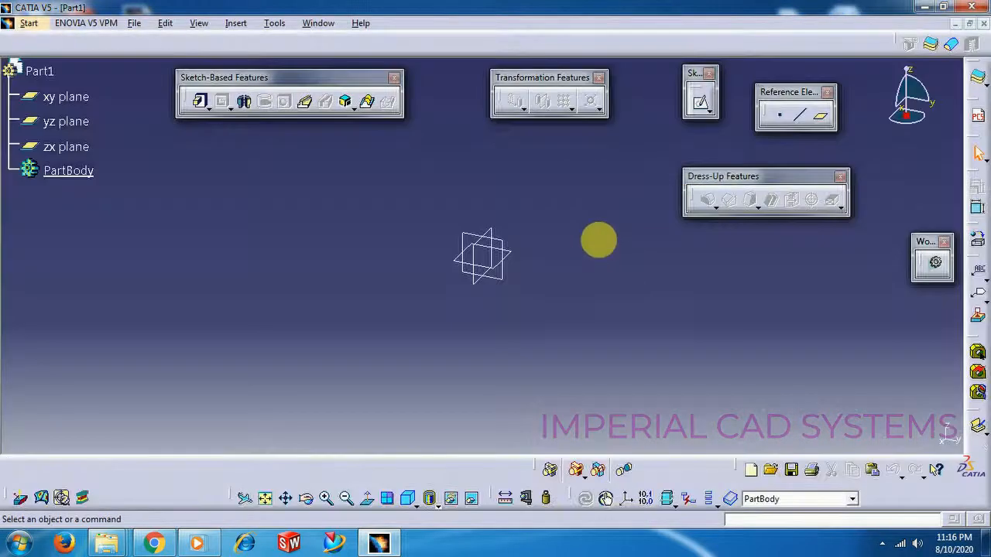
pyautogui.click(276, 24)
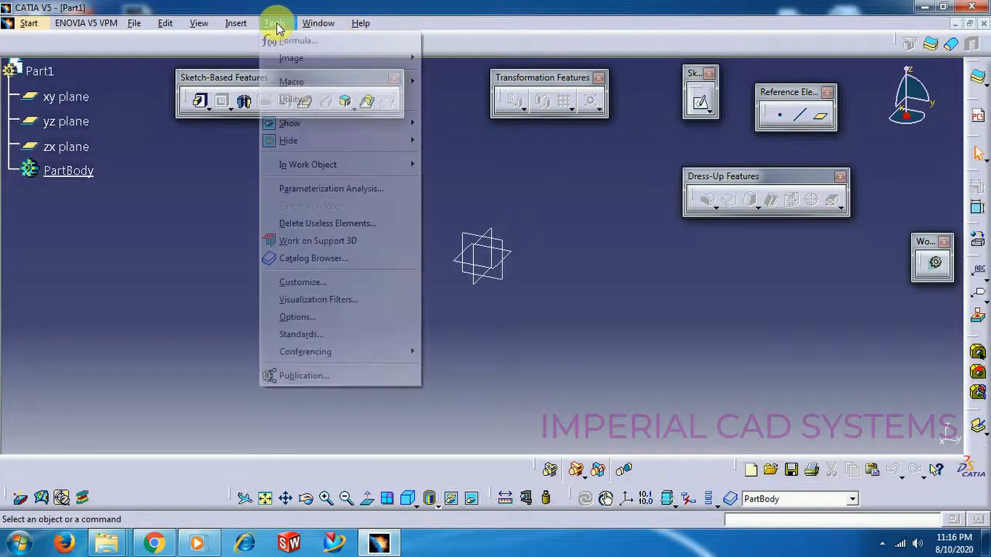
pyautogui.click(366, 319)
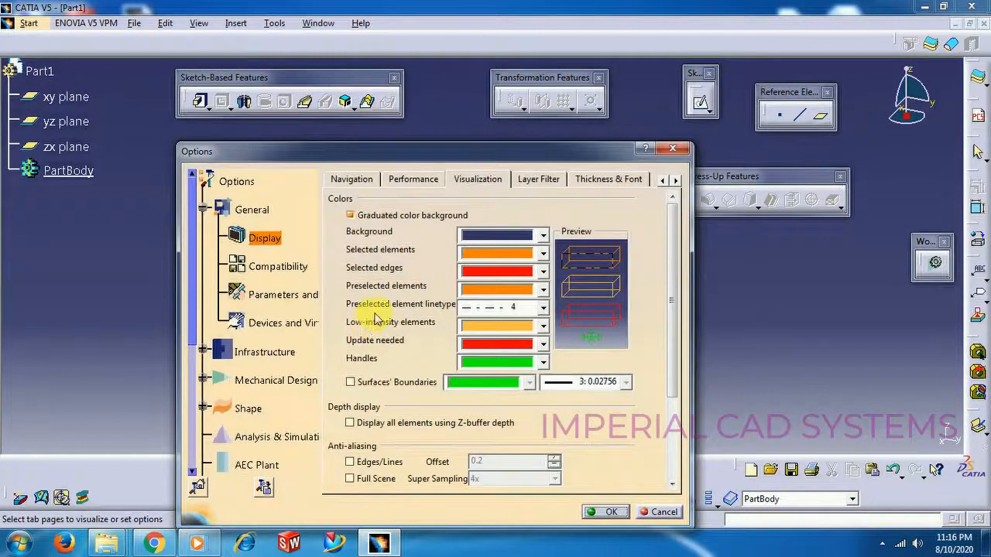
pyautogui.click(672, 147)
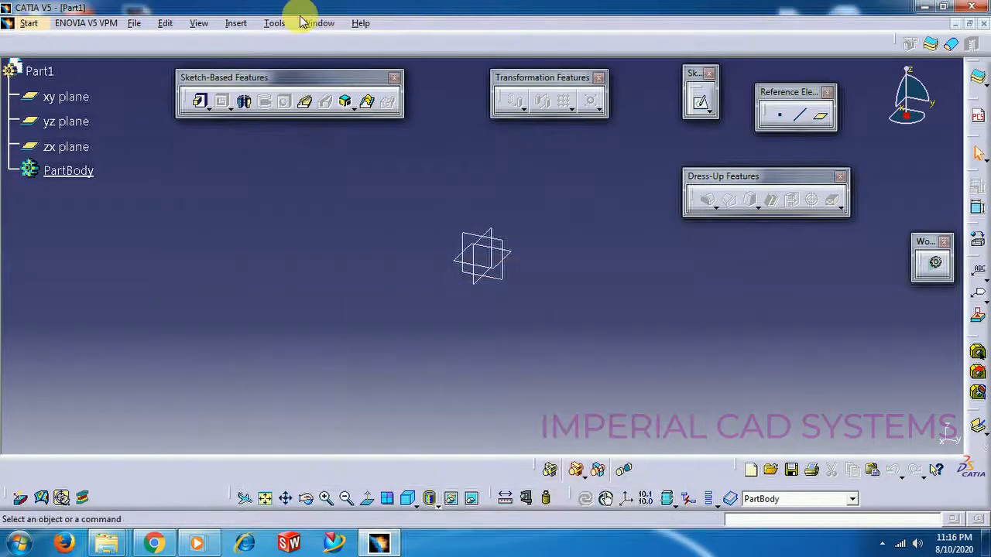
# Step: Remove Drafting from the favorite workbenches in the Start menu customization and check the resulting workbench list
pyautogui.click(275, 22)
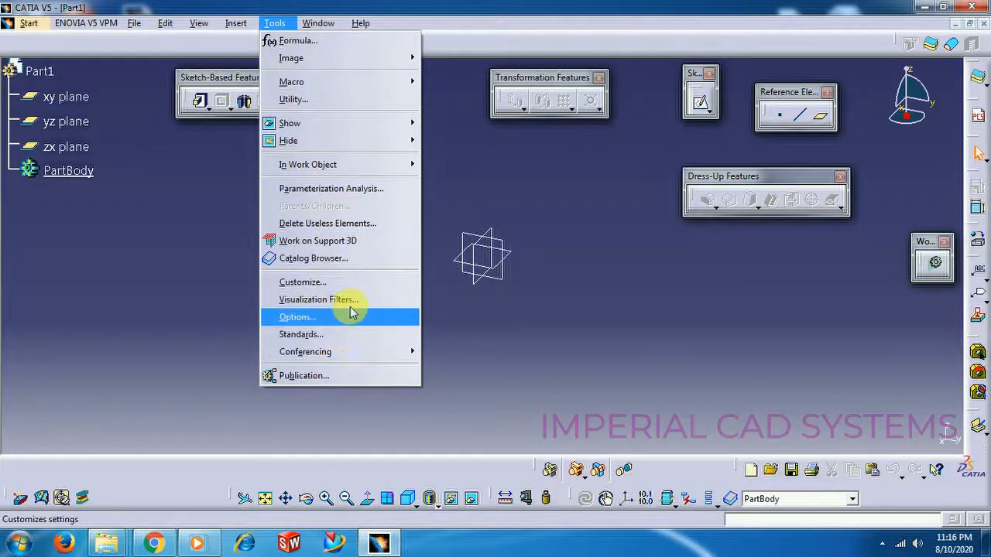
pyautogui.click(352, 283)
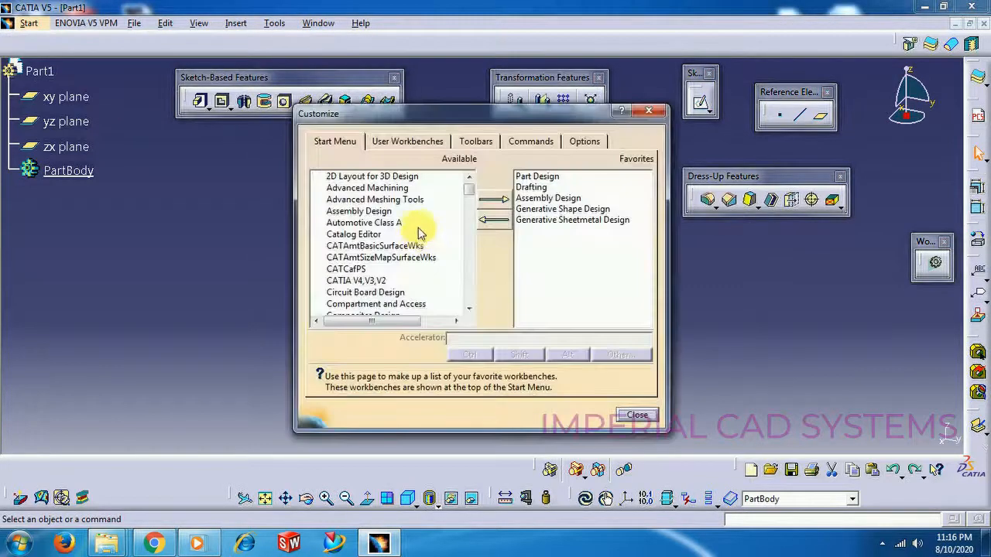
pyautogui.click(349, 143)
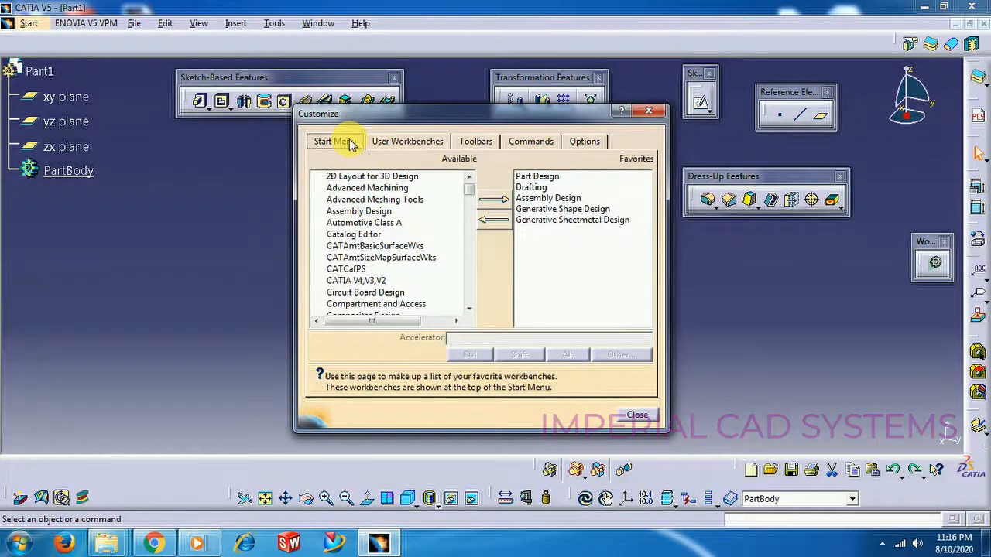
pyautogui.click(346, 146)
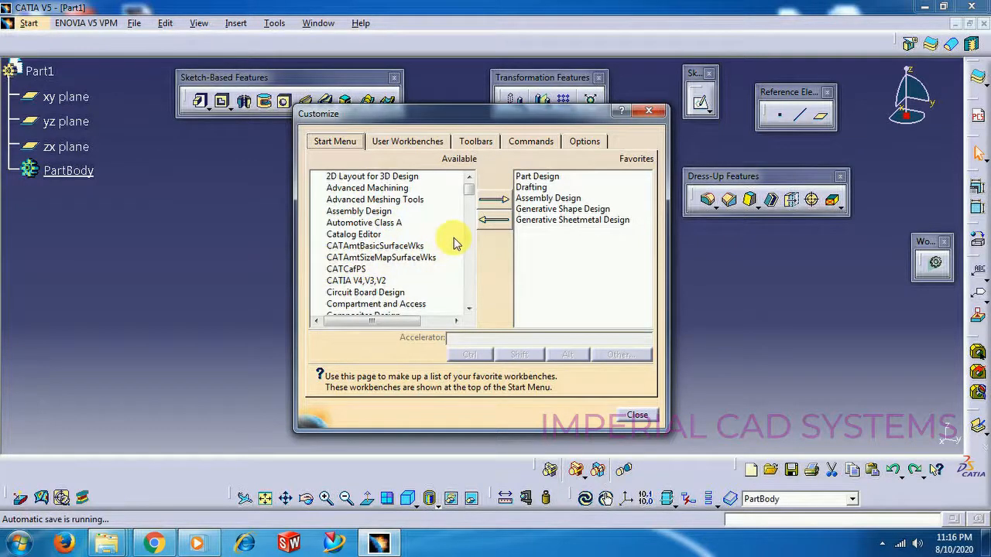
pyautogui.click(468, 309)
pyautogui.click(468, 310)
pyautogui.click(469, 310)
pyautogui.click(468, 310)
pyautogui.click(468, 309)
pyautogui.click(468, 309)
pyautogui.click(469, 309)
pyautogui.click(468, 310)
pyautogui.click(468, 310)
pyautogui.click(468, 309)
pyautogui.click(469, 309)
pyautogui.click(468, 309)
pyautogui.click(468, 310)
pyautogui.click(468, 309)
pyautogui.click(468, 309)
pyautogui.click(468, 309)
pyautogui.click(468, 310)
pyautogui.click(346, 246)
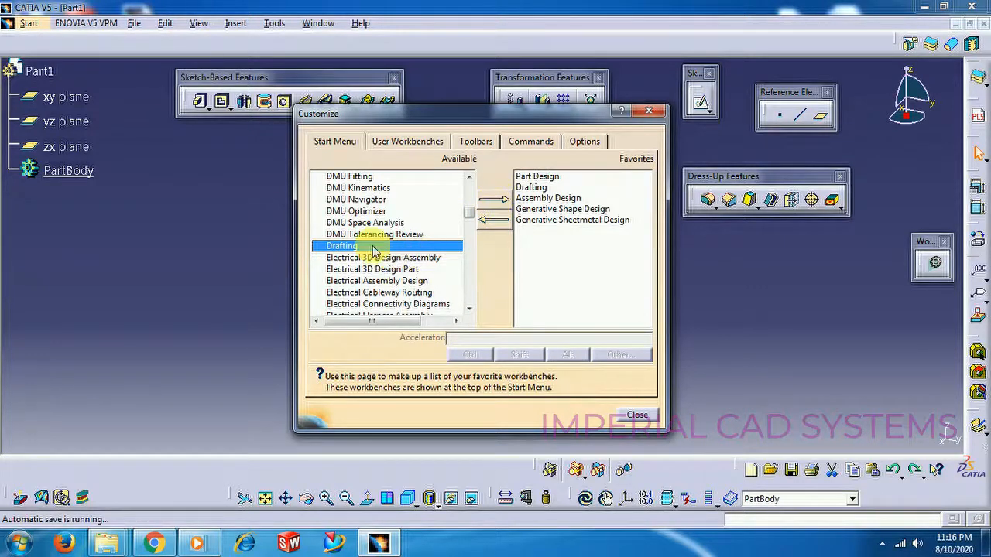
pyautogui.click(527, 188)
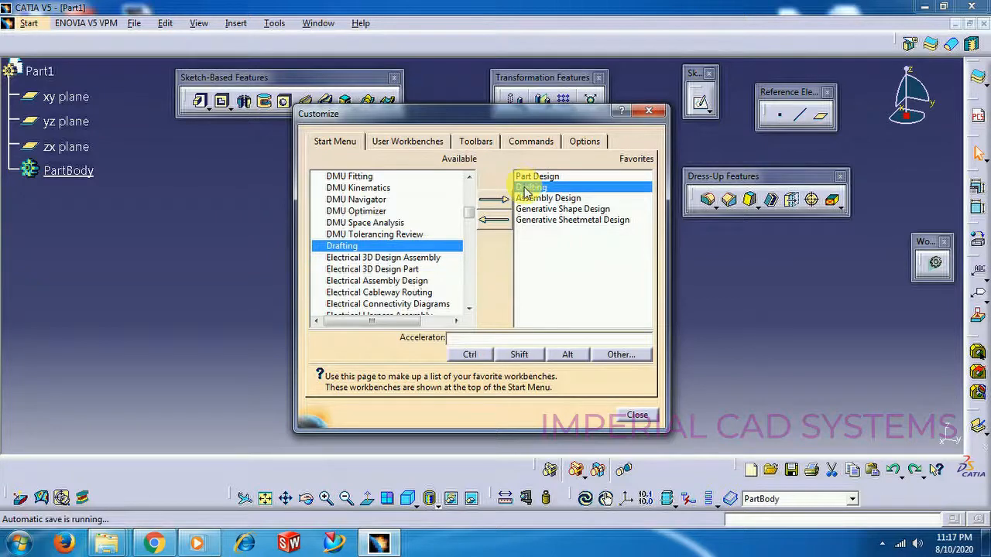
pyautogui.click(495, 221)
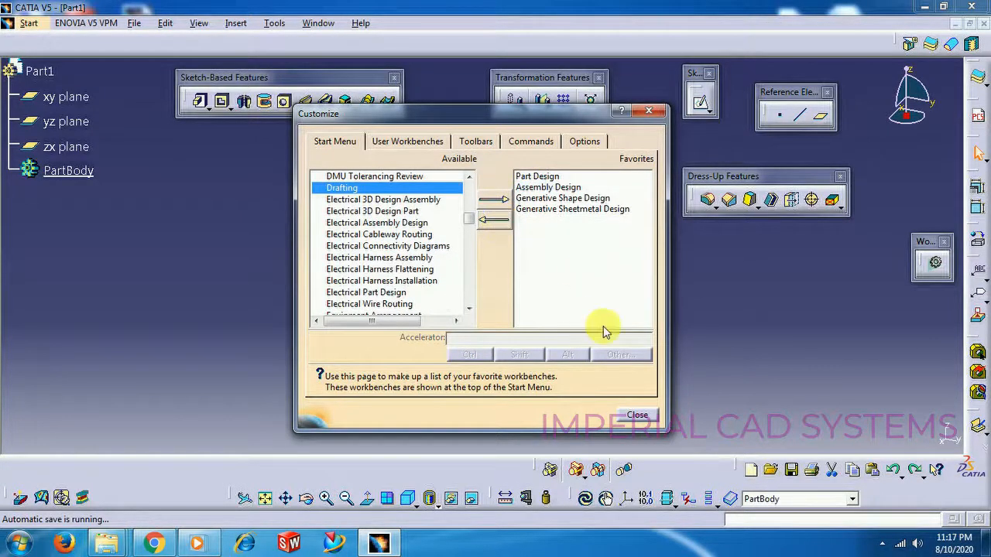
pyautogui.click(637, 414)
pyautogui.click(29, 22)
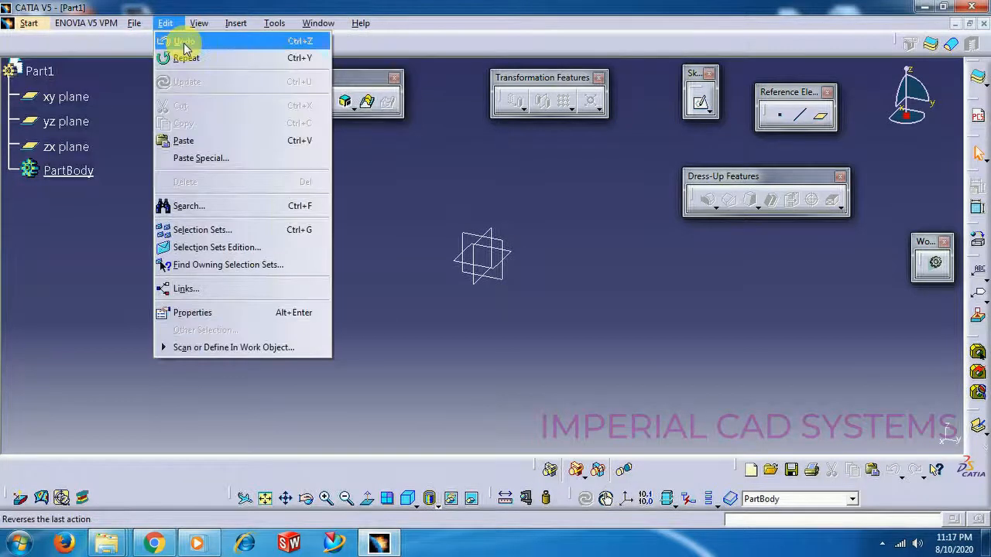
# Step: Add Drafting back to the favorite workbenches in the Start menu customization and check the resulting workbench list
pyautogui.click(281, 28)
pyautogui.click(281, 27)
pyautogui.click(347, 283)
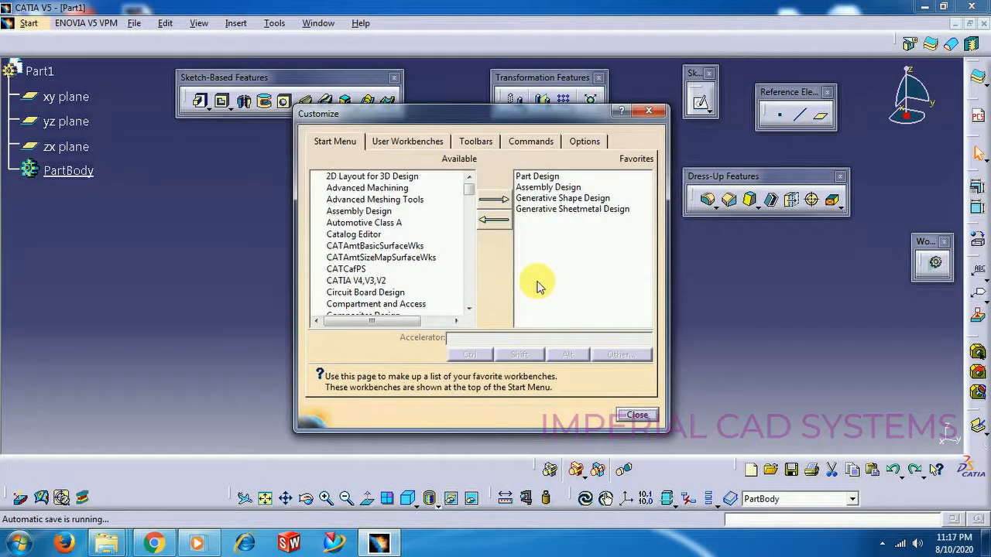
pyautogui.moveTo(468, 195)
pyautogui.mouseDown()
pyautogui.moveTo(471, 224)
pyautogui.moveTo(469, 210)
pyautogui.mouseUp()
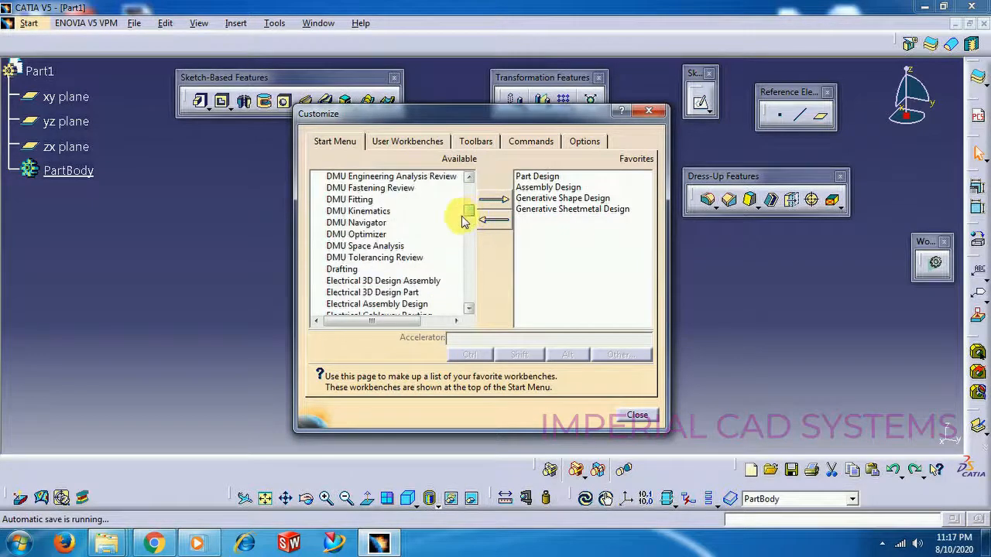
pyautogui.click(343, 269)
pyautogui.click(502, 200)
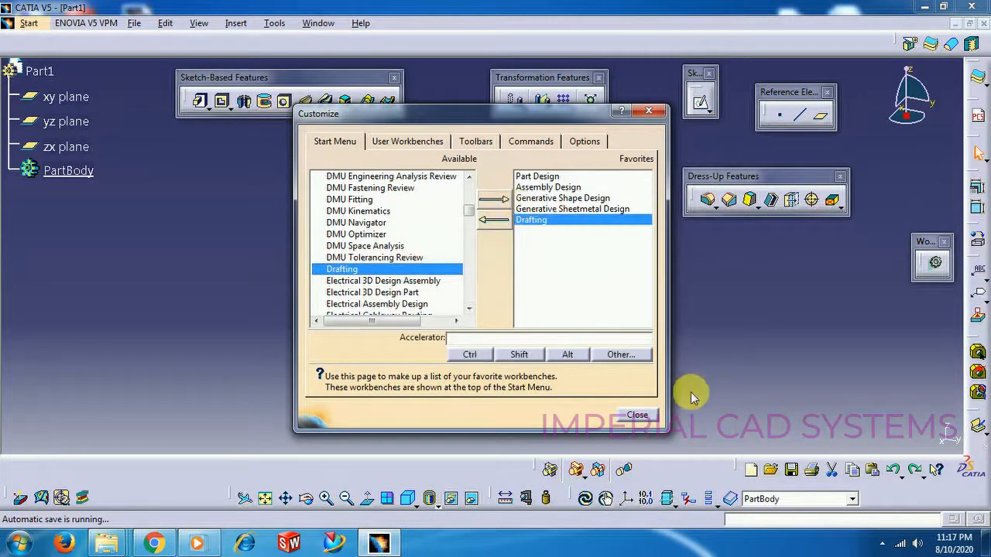
pyautogui.click(636, 415)
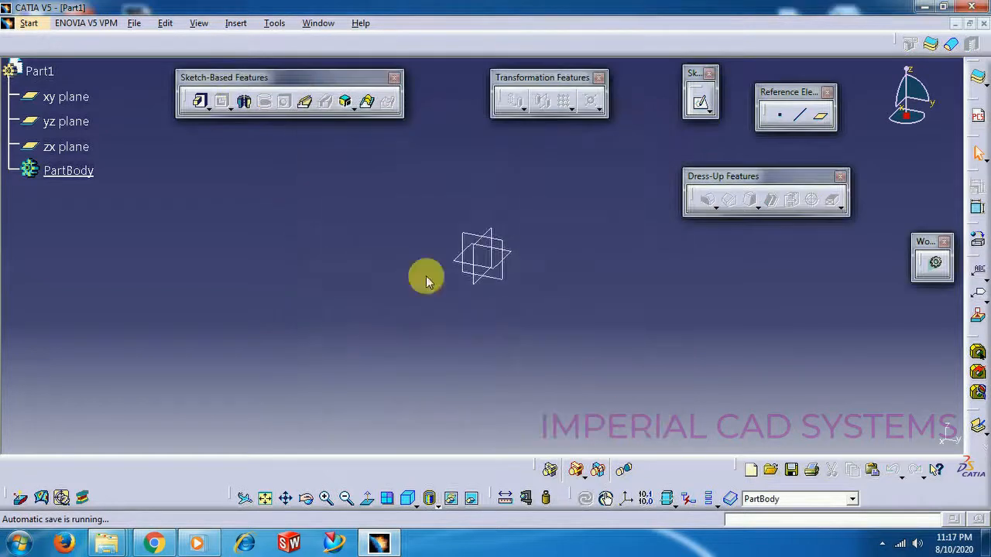
pyautogui.click(29, 23)
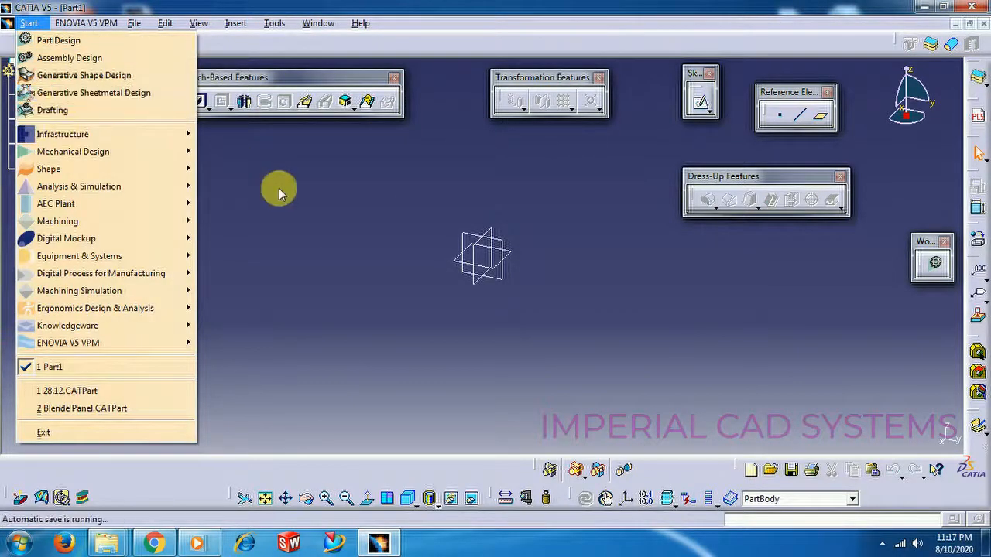
pyautogui.click(278, 189)
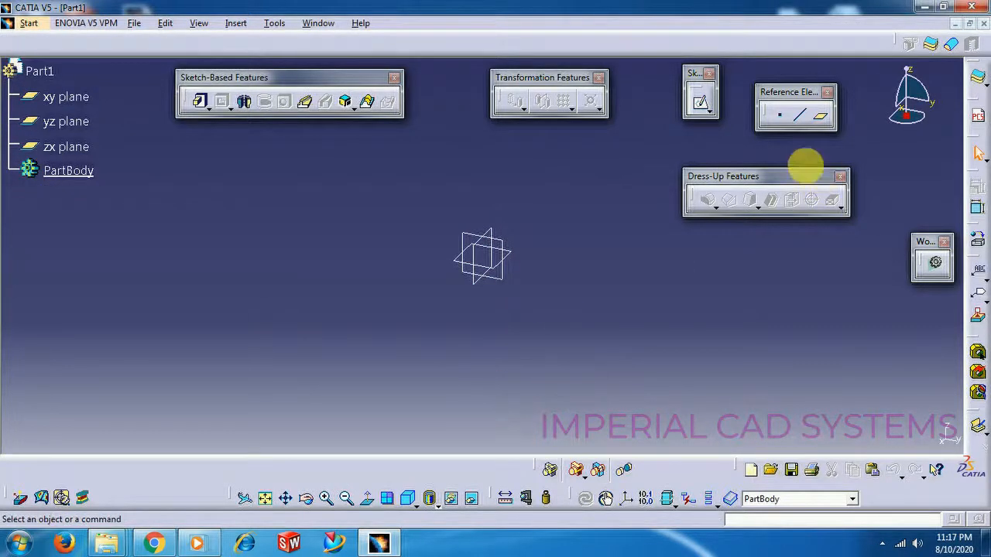
# Step: Set the specification tree type to Constructive Historic in the display options' tree appearance settings
pyautogui.click(271, 23)
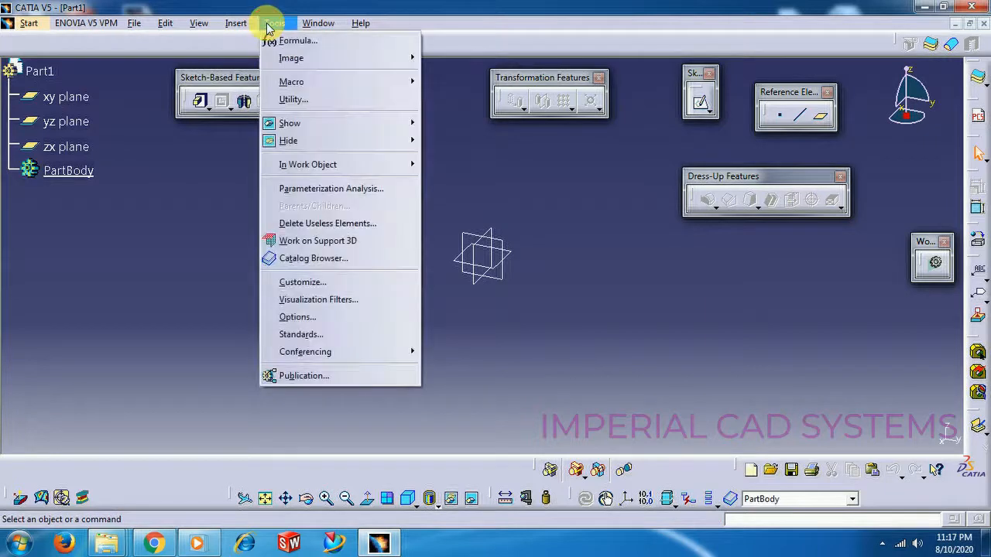
pyautogui.click(351, 323)
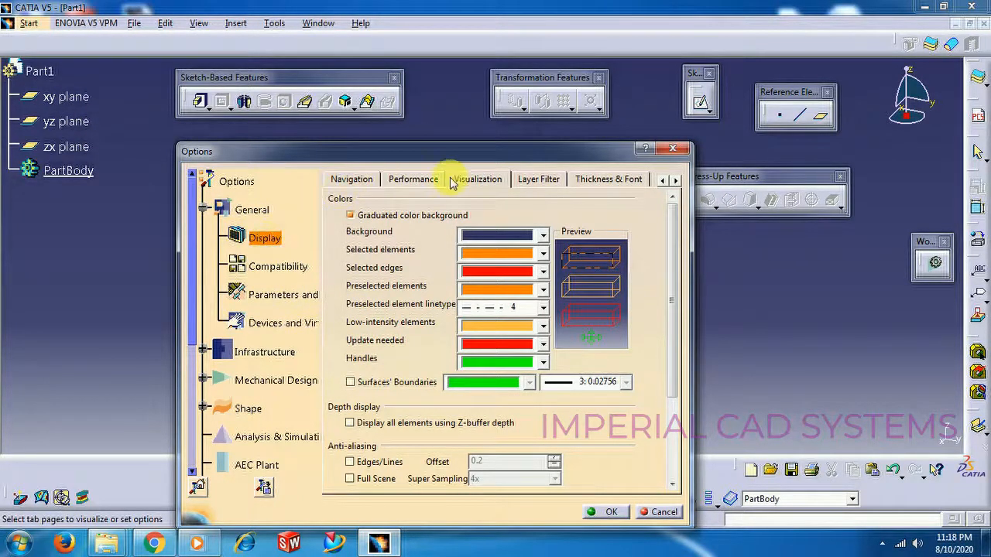
pyautogui.click(358, 181)
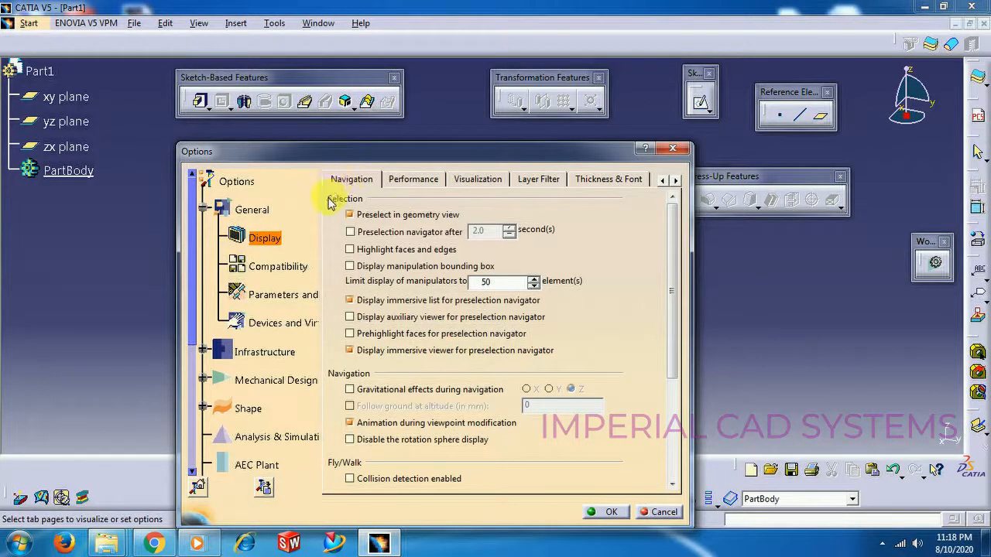
pyautogui.click(664, 180)
pyautogui.click(663, 180)
pyautogui.click(389, 181)
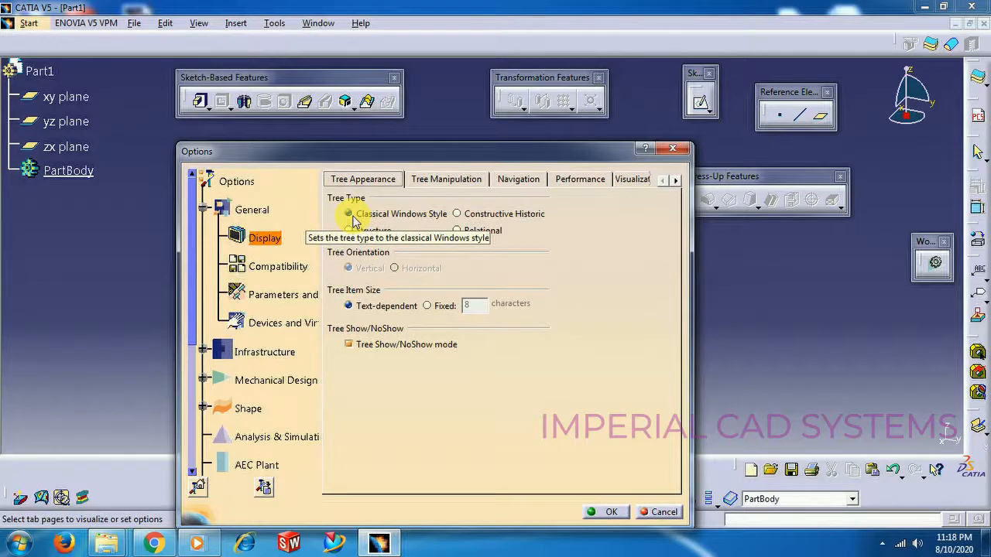
pyautogui.click(503, 214)
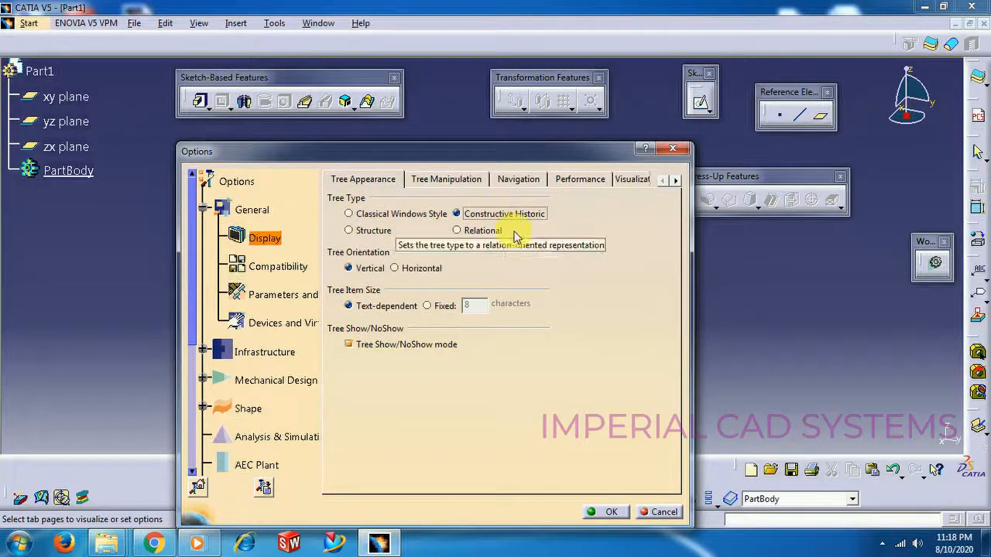
pyautogui.click(612, 512)
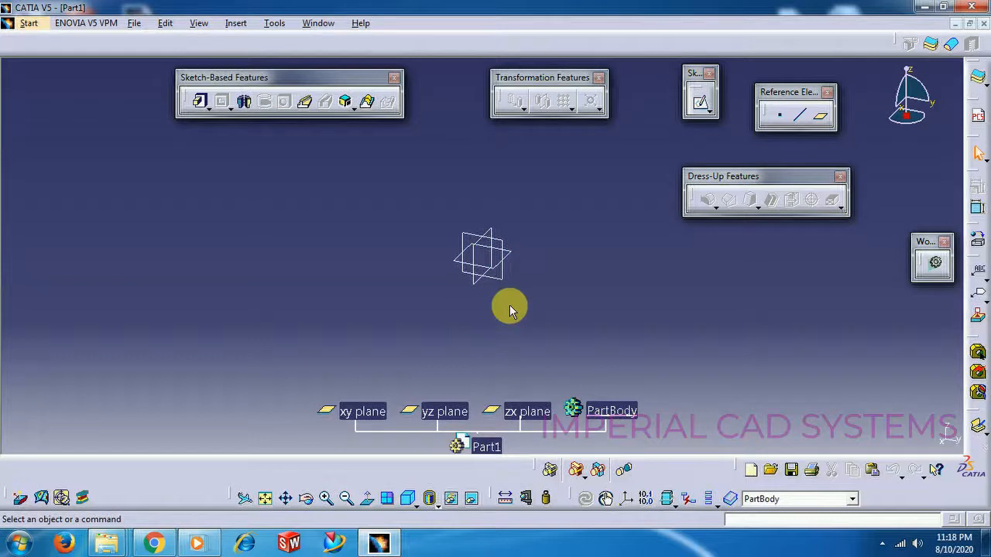
# Step: Change the specification tree type to Structure in the tree appearance settings and apply it
pyautogui.click(274, 23)
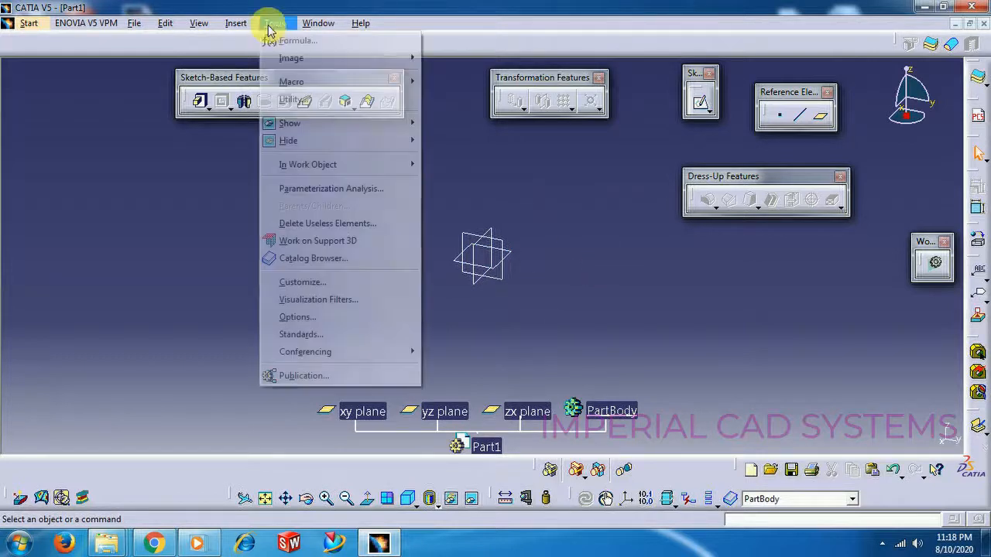
pyautogui.click(325, 319)
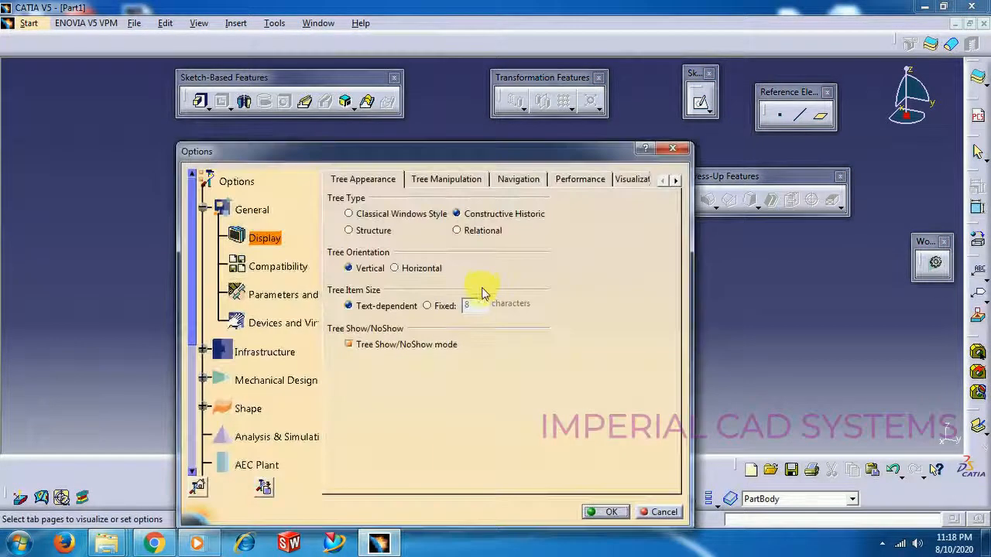
pyautogui.click(364, 231)
pyautogui.click(607, 513)
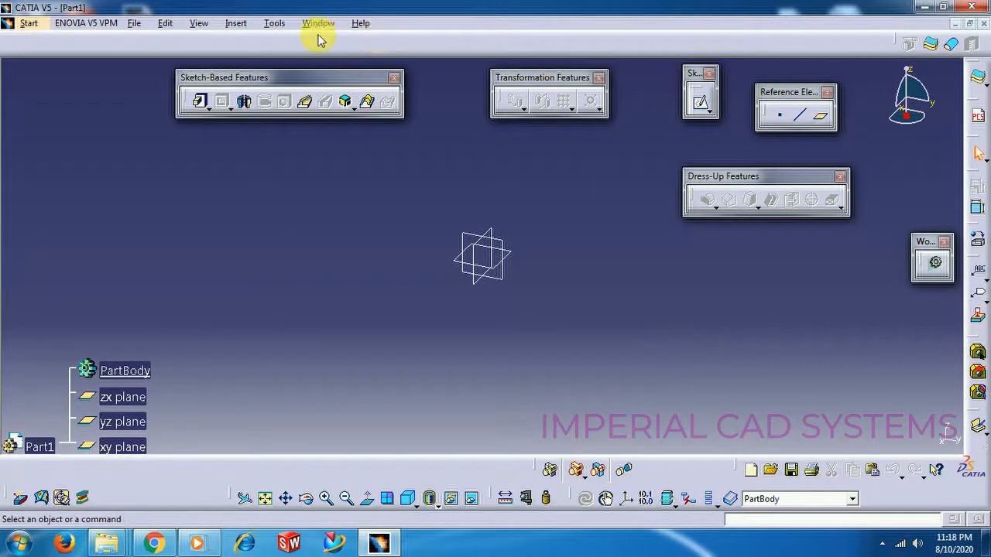
# Step: Set the specification tree type to Relational in the display options' tree appearance settings and apply it
pyautogui.click(277, 24)
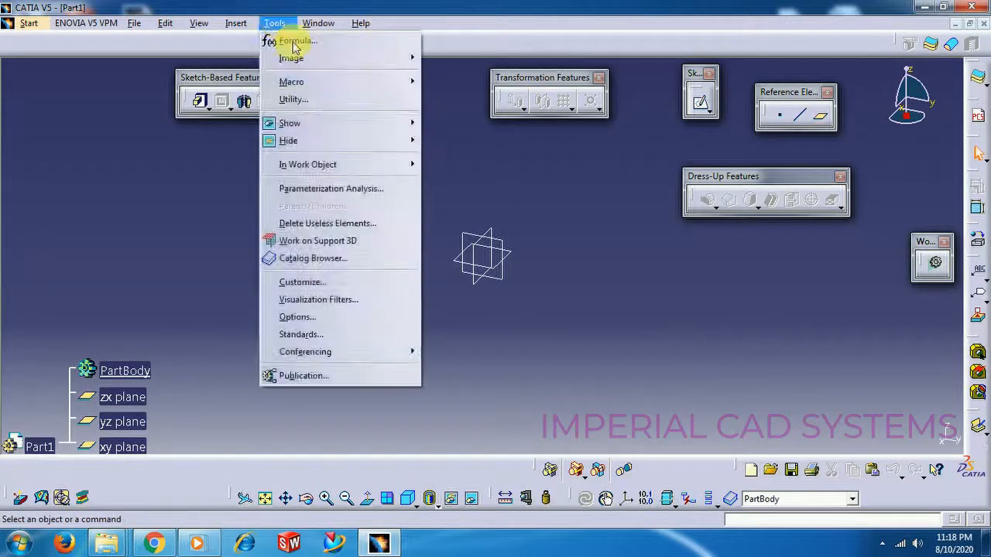
pyautogui.click(367, 325)
pyautogui.click(458, 230)
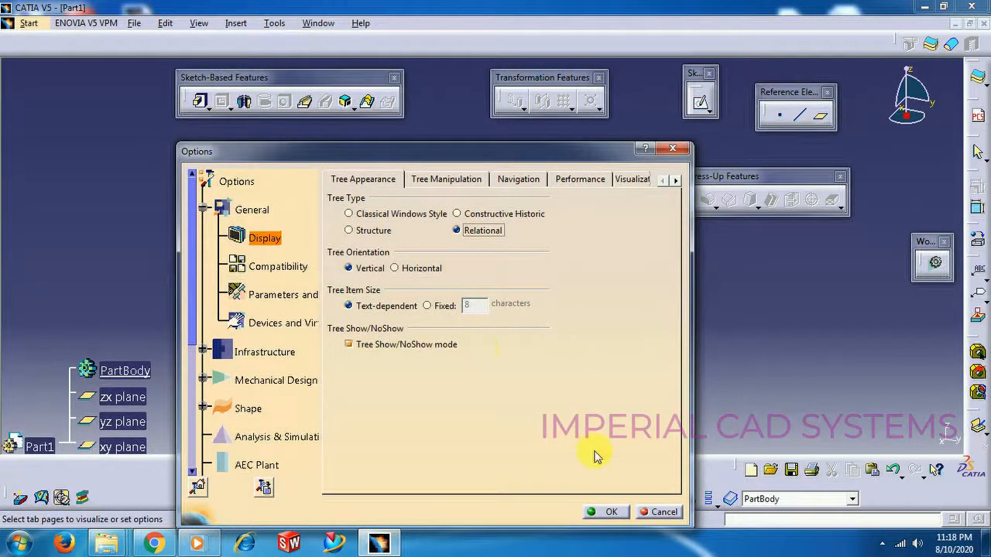
pyautogui.click(610, 512)
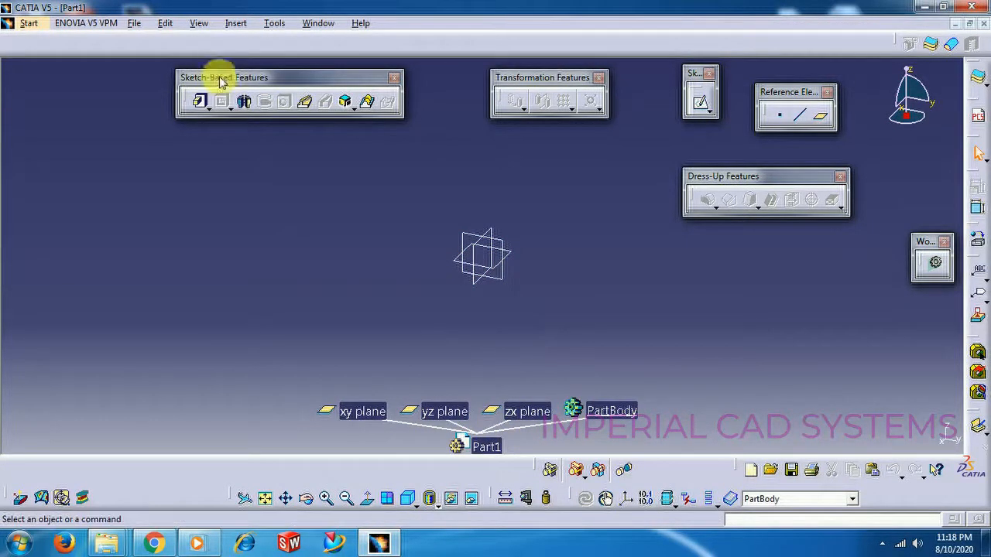
# Step: Set the specification tree type to Classical Windows Style in the tree appearance settings and apply it
pyautogui.click(273, 25)
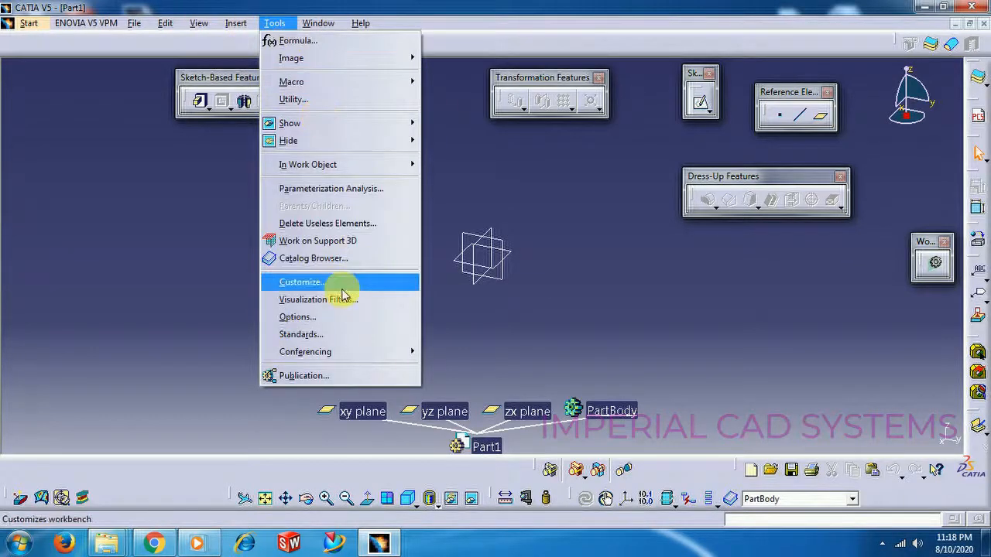
pyautogui.click(337, 313)
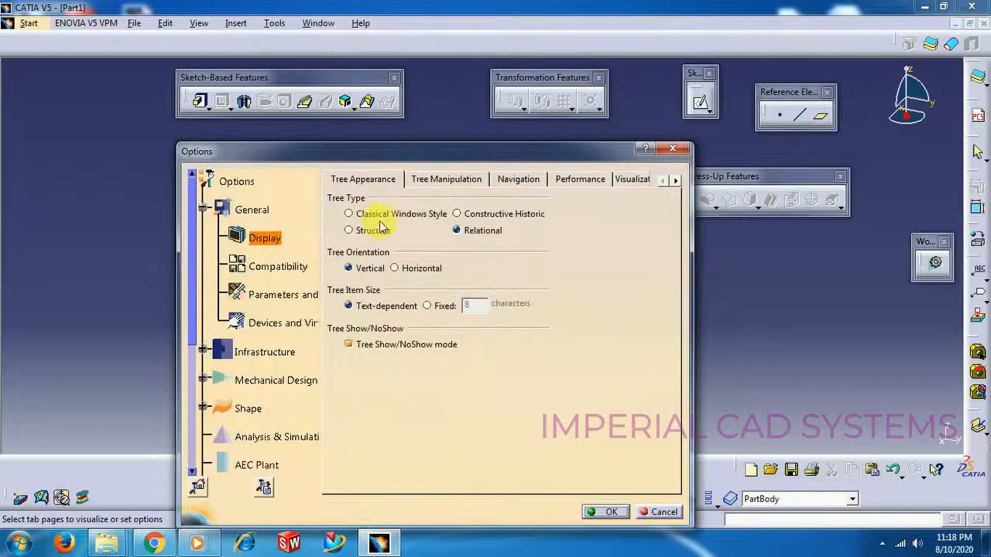
pyautogui.click(369, 216)
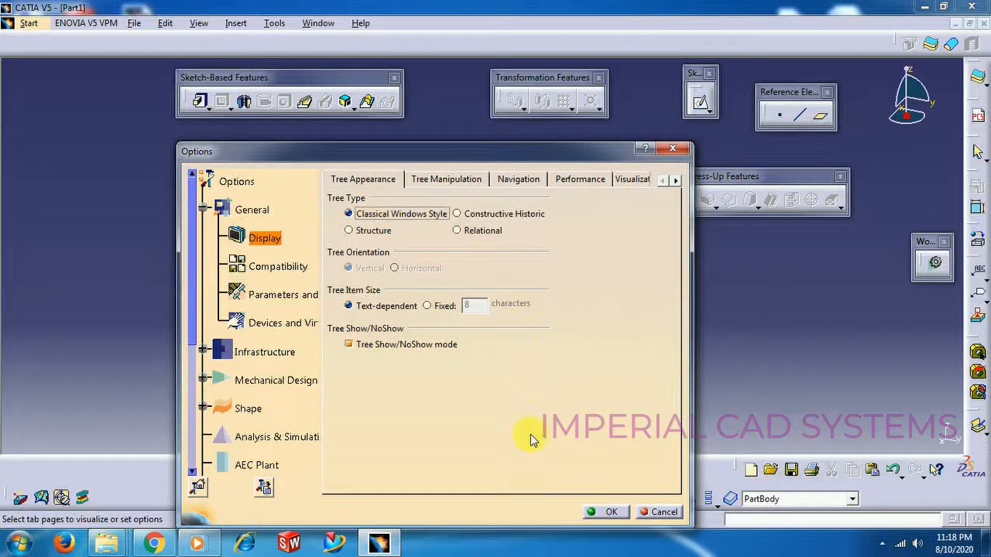
pyautogui.click(611, 512)
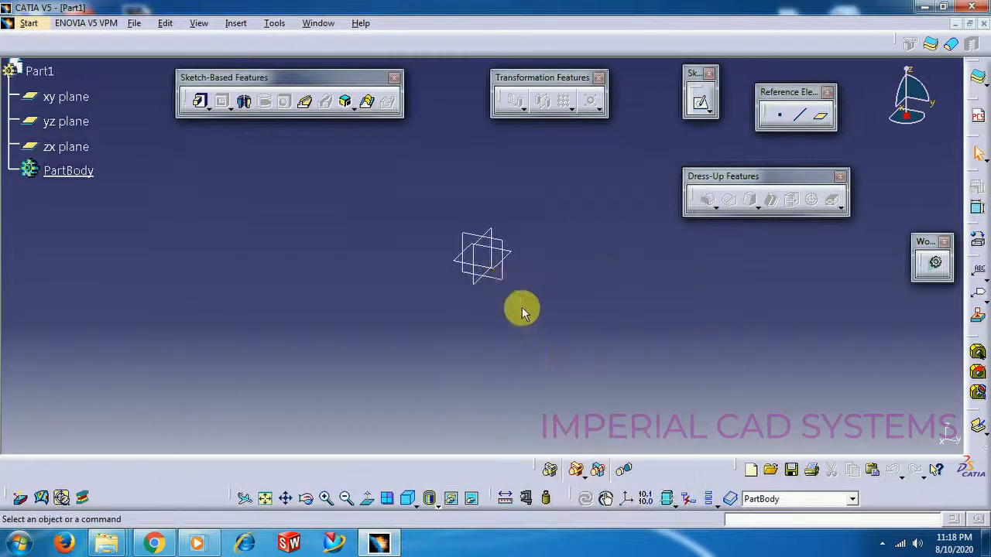
# Step: Sketch a rectangle around the origin on the xy plane and exit the sketch
pyautogui.click(507, 253)
pyautogui.click(700, 103)
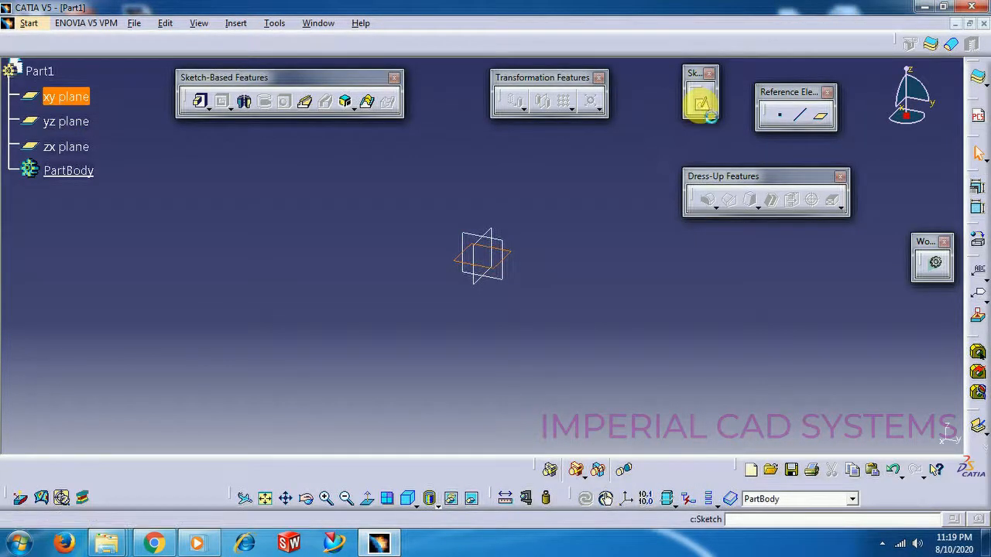
pyautogui.click(148, 88)
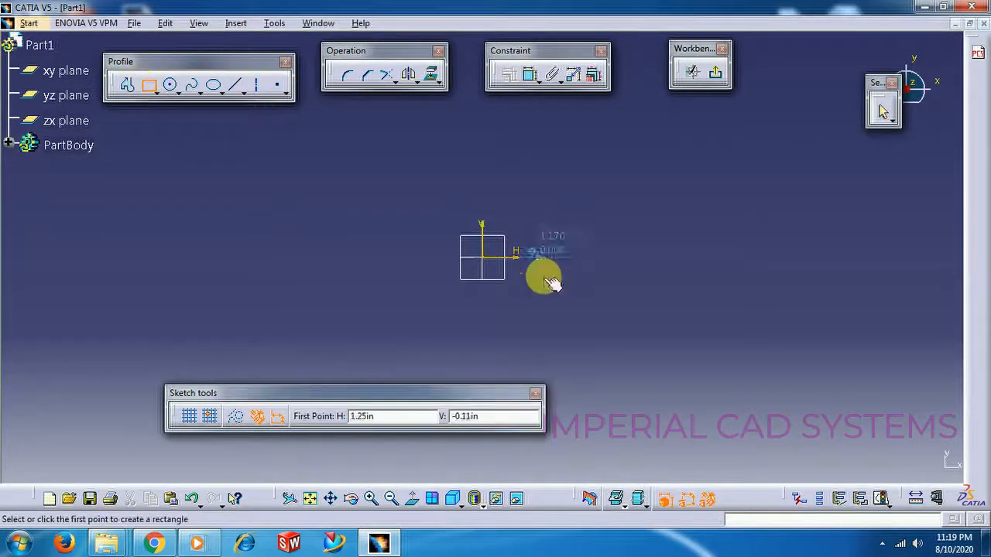
pyautogui.click(339, 176)
pyautogui.click(625, 352)
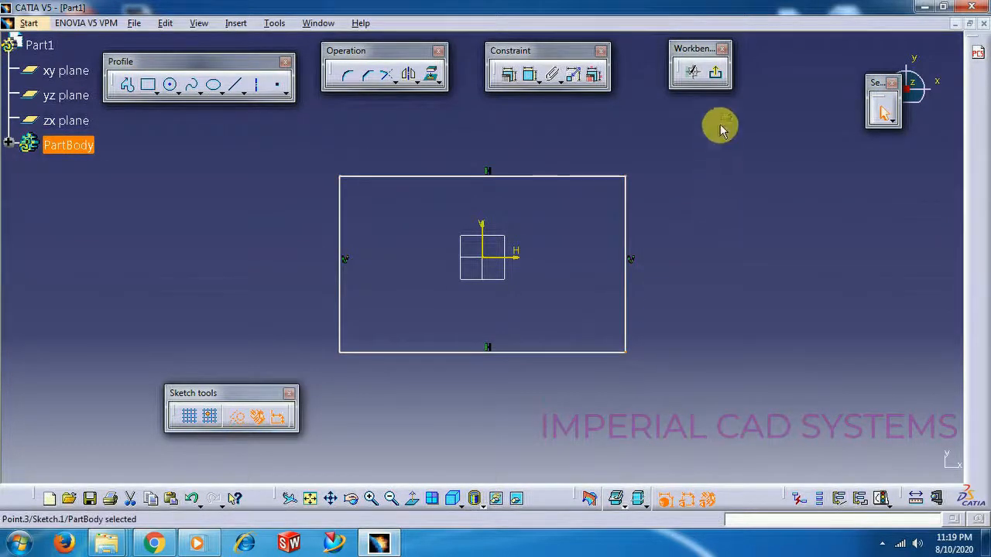
pyautogui.click(714, 72)
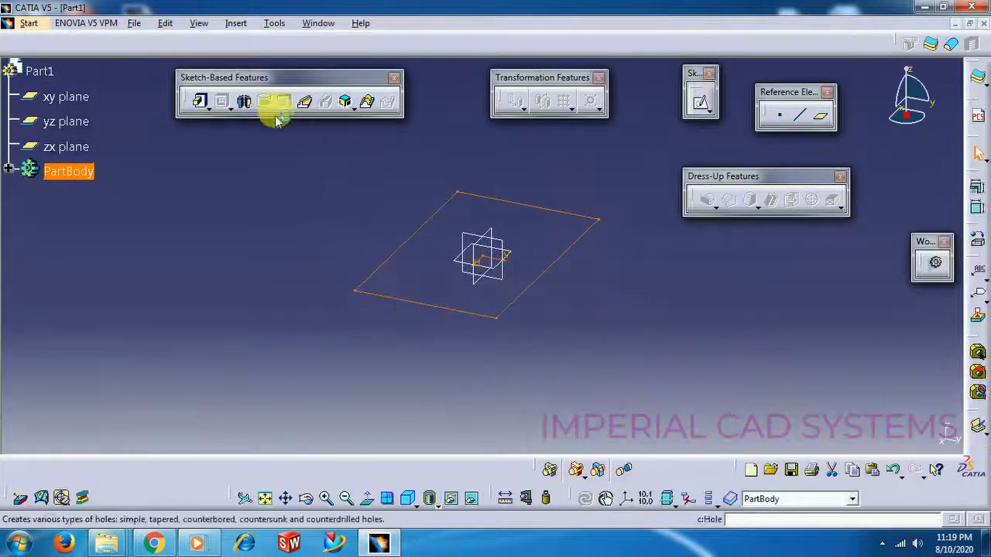
# Step: Pad the rectangle sketch with a length of 0.79 in and mirrored extent to form a solid block
pyautogui.click(200, 101)
pyautogui.click(552, 254)
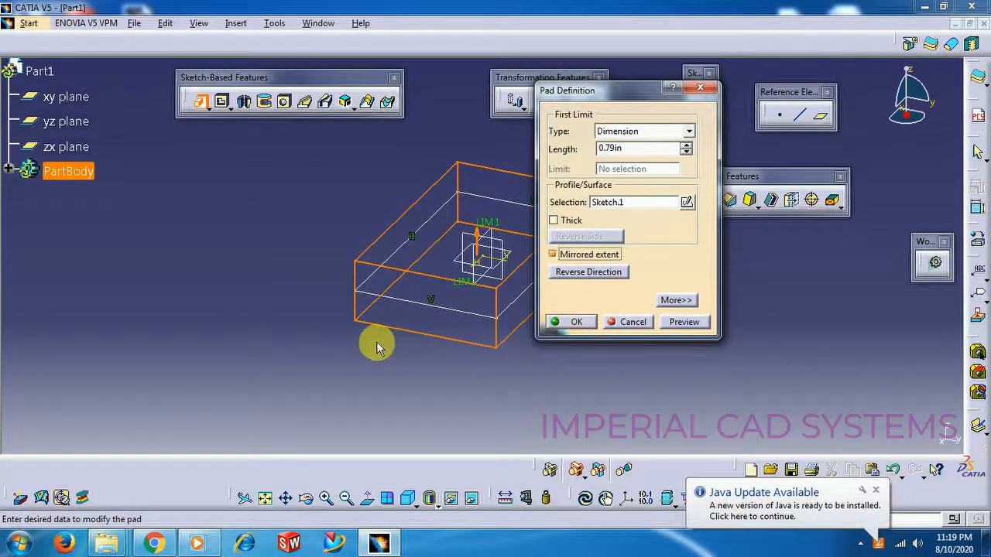
pyautogui.click(561, 322)
pyautogui.moveTo(240, 325); pyautogui.dragTo(561, 391, button='middle')
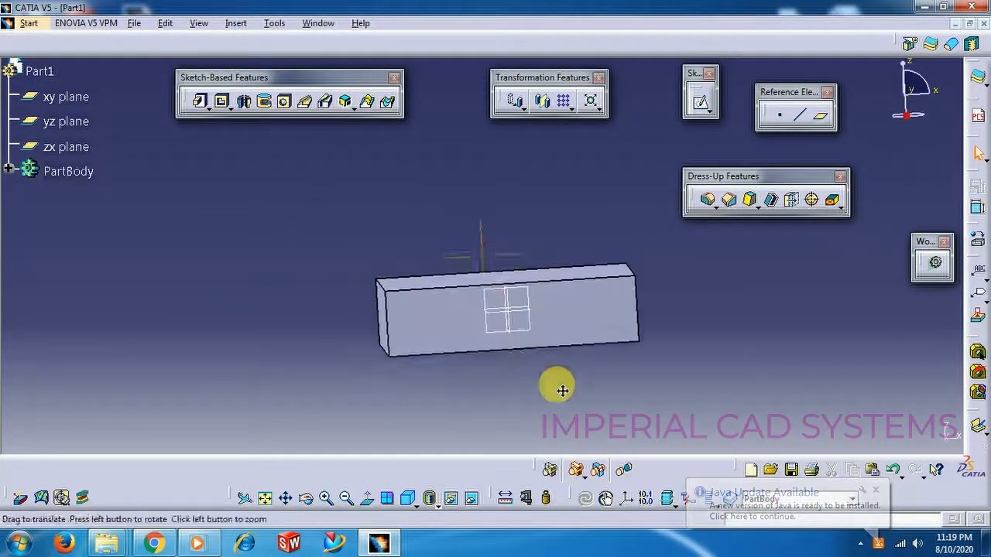
pyautogui.moveTo(416, 221); pyautogui.dragTo(523, 310, button='middle')
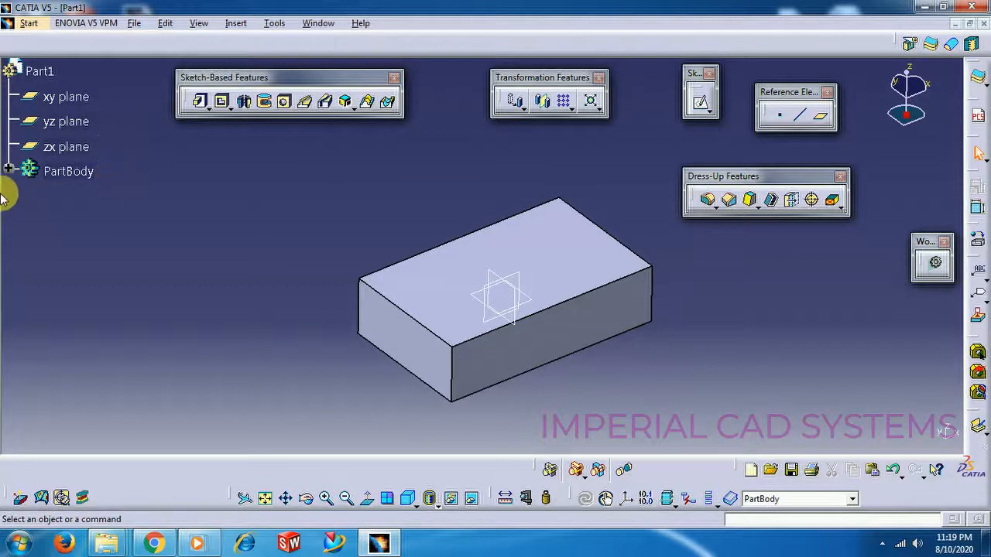
# Step: Expand PartBody in the specification tree, and move and slightly shrink the tree independently of the geometry
pyautogui.click(9, 170)
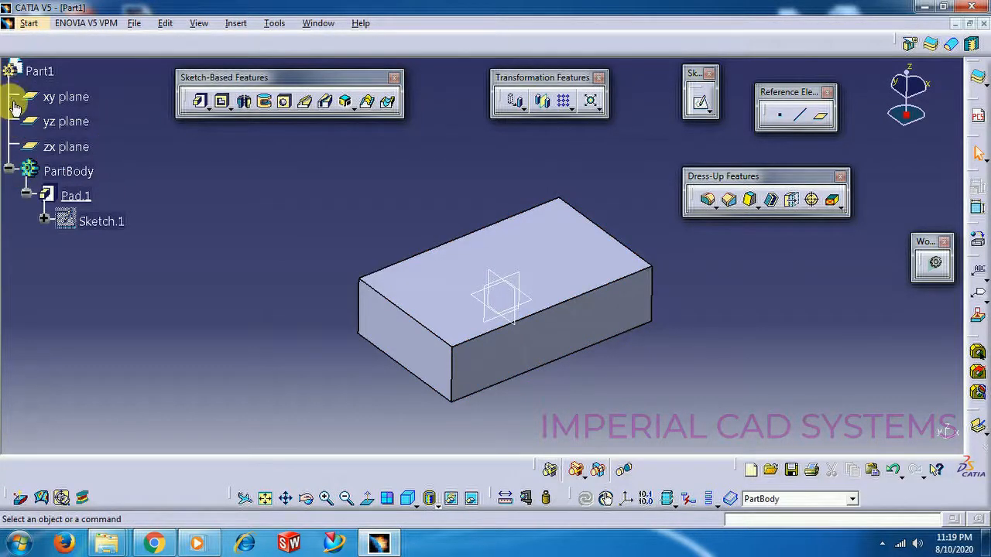
pyautogui.click(16, 145)
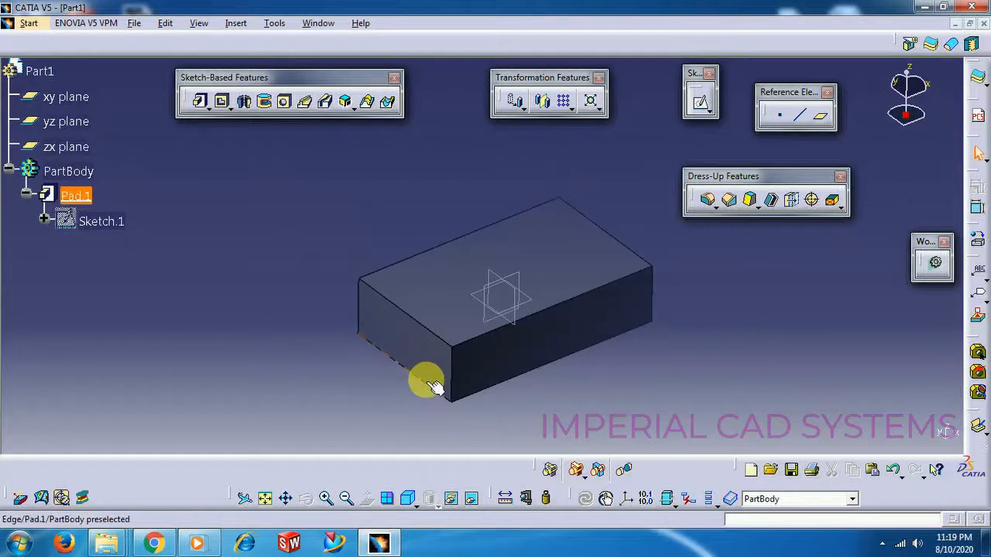
pyautogui.moveTo(269, 218); pyautogui.dragTo(493, 283, button='middle')
pyautogui.moveTo(411, 224); pyautogui.dragTo(638, 329, button='middle')
pyautogui.moveTo(588, 370); pyautogui.dragTo(730, 389, button='middle')
pyautogui.moveTo(547, 367); pyautogui.dragTo(342, 273, button='middle')
pyautogui.moveTo(369, 177); pyautogui.dragTo(163, 170, button='middle')
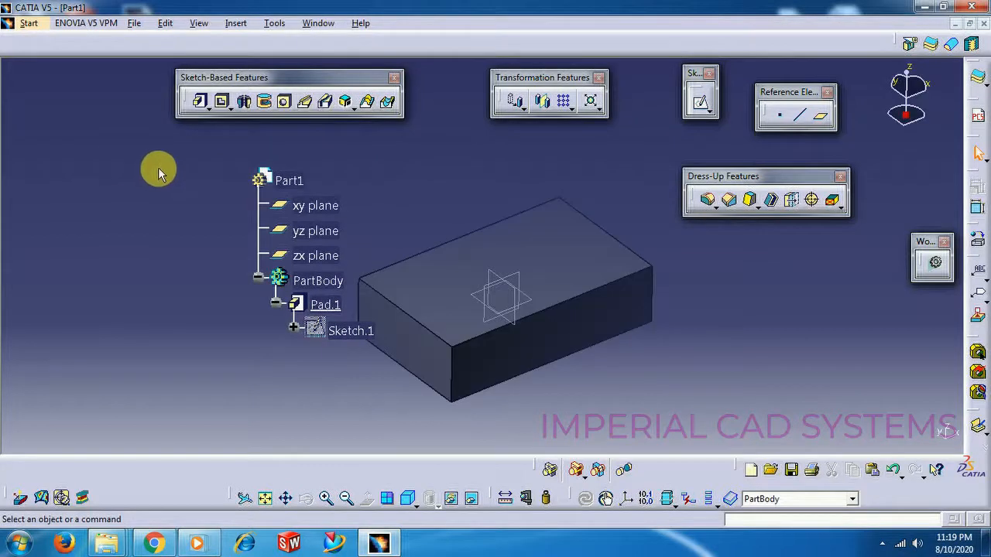
pyautogui.moveTo(499, 209); pyautogui.dragTo(182, 146, button='middle')
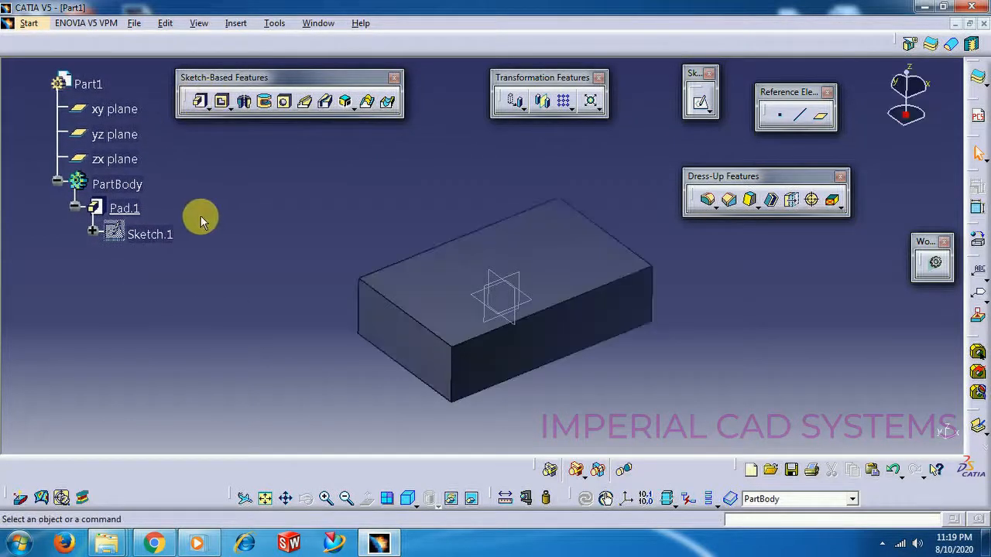
pyautogui.moveTo(202, 206); pyautogui.dragTo(173, 210, button='middle')
pyautogui.moveTo(250, 223); pyautogui.dragTo(283, 159, button='middle')
pyautogui.moveTo(281, 210); pyautogui.dragTo(328, 209, button='middle')
pyautogui.moveTo(298, 250); pyautogui.dragTo(292, 230, button='middle')
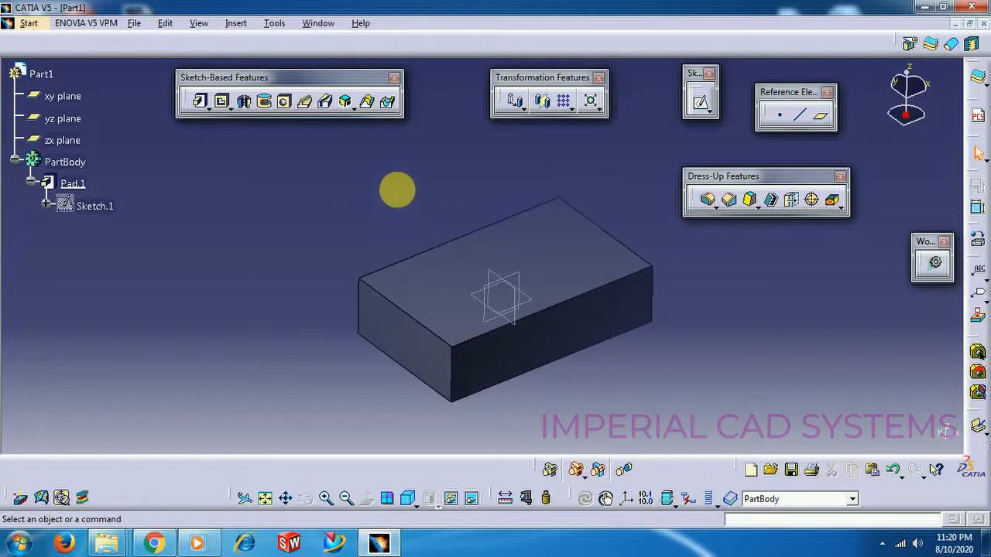
# Step: Switch control back from the specification tree to the geometry and reposition the block in the view
pyautogui.click(15, 114)
pyautogui.moveTo(343, 224); pyautogui.dragTo(489, 202, button='middle')
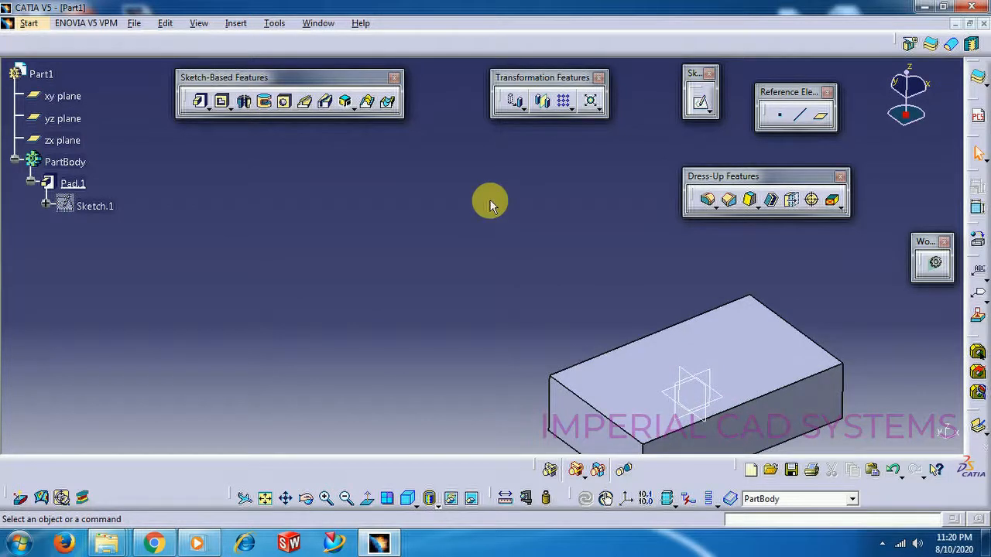
pyautogui.moveTo(460, 315); pyautogui.dragTo(302, 146, button='middle')
pyautogui.moveTo(272, 205); pyautogui.dragTo(210, 48, button='middle')
pyautogui.click(198, 23)
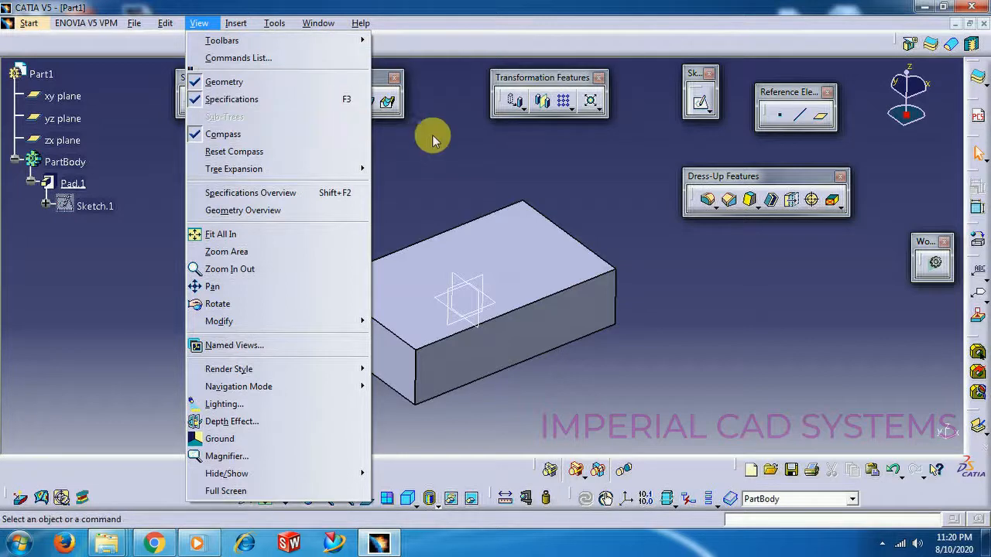
pyautogui.click(471, 154)
pyautogui.moveTo(393, 202); pyautogui.dragTo(392, 224, button='middle')
pyautogui.click(383, 202)
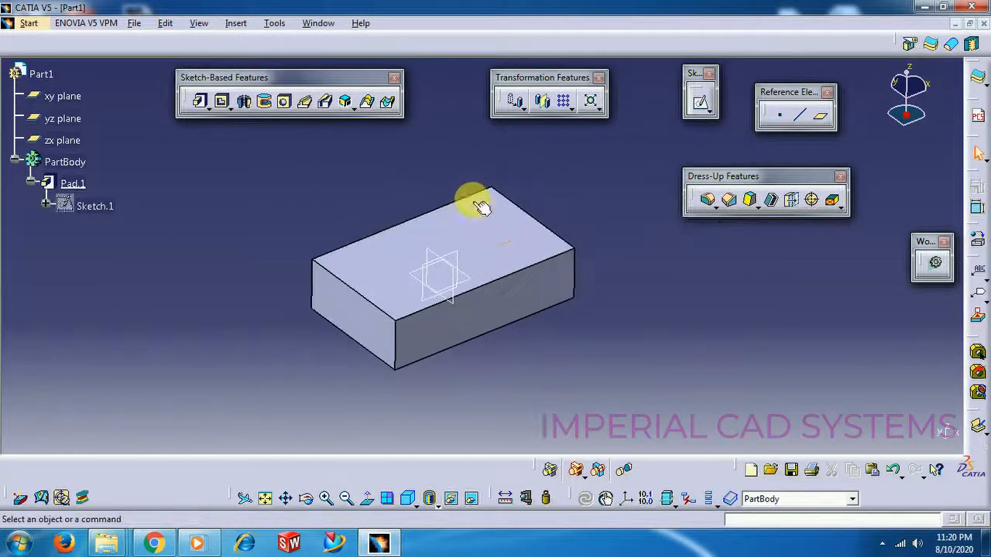
pyautogui.moveTo(511, 183); pyautogui.dragTo(413, 191, button='middle')
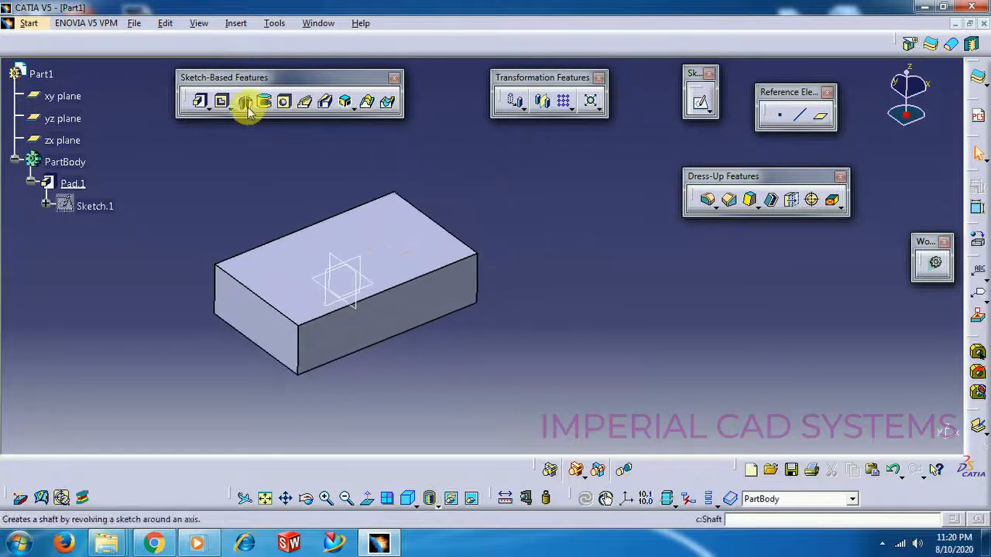
# Step: Change the background color to yellow-orange in the display visualization options and apply it
pyautogui.click(273, 22)
pyautogui.click(342, 317)
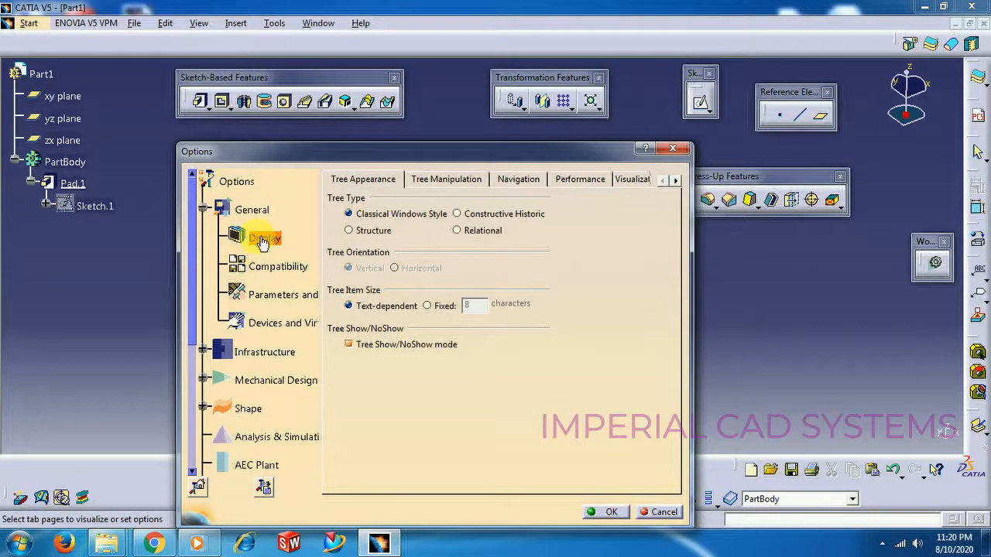
pyautogui.click(627, 181)
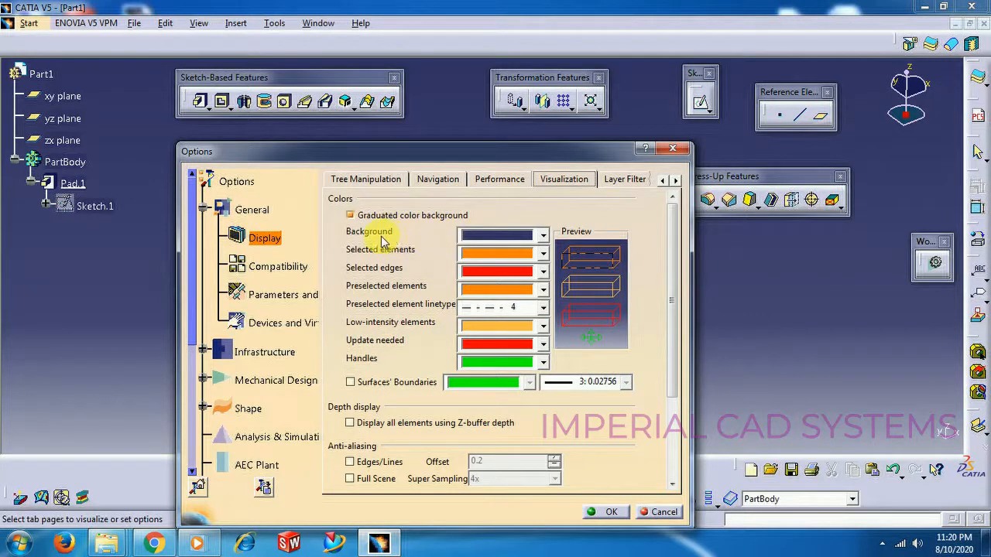
pyautogui.click(489, 235)
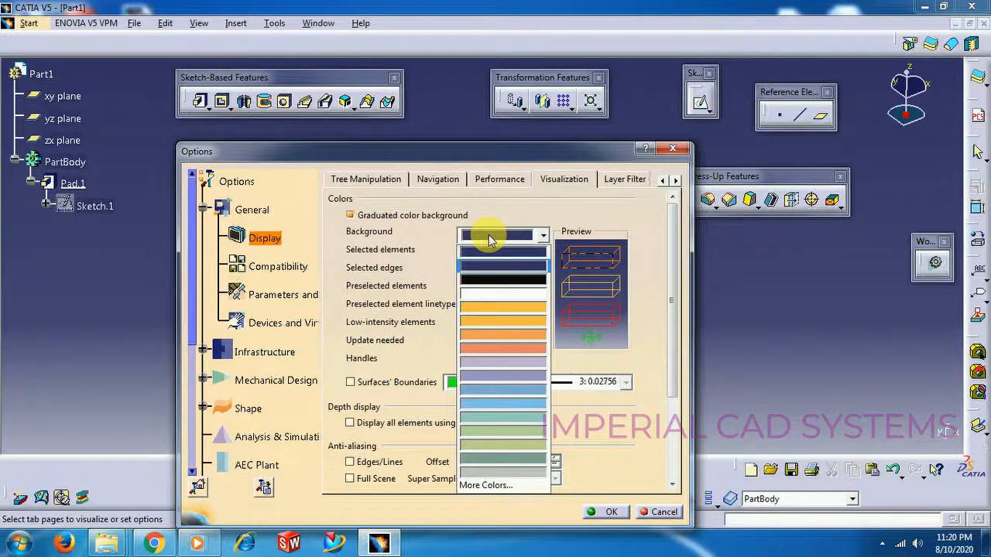
pyautogui.click(499, 306)
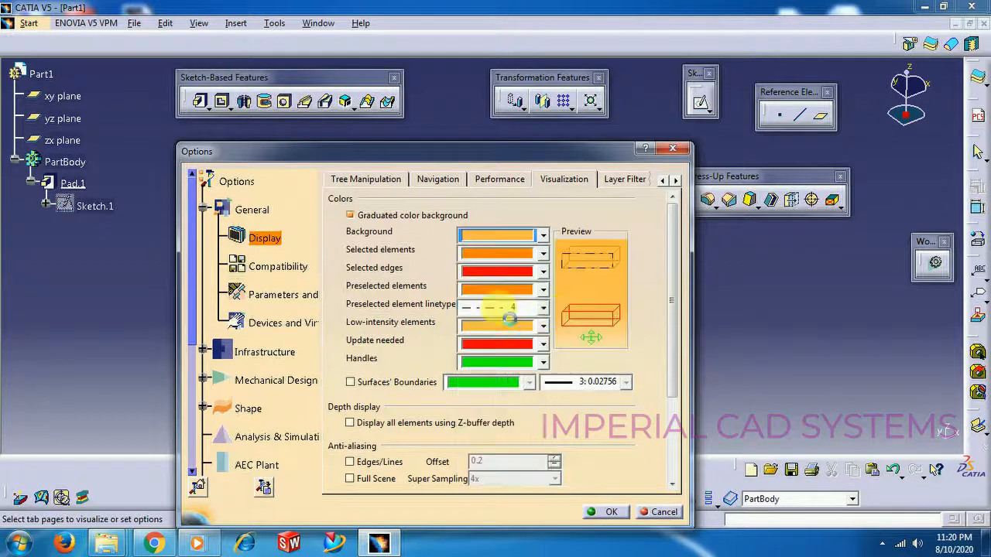
pyautogui.click(606, 511)
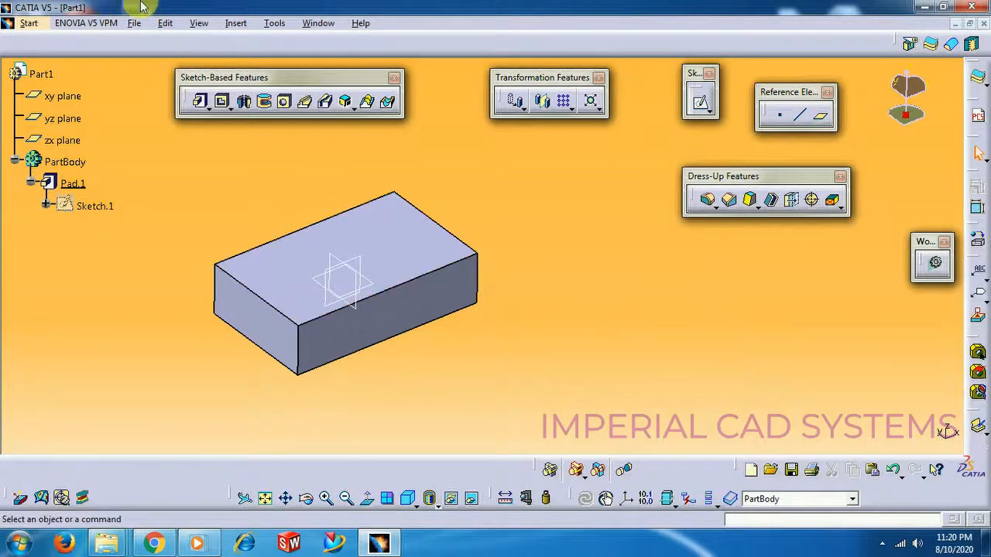
# Step: Set the background color back to dark blue in the visualization options and apply it
pyautogui.click(271, 24)
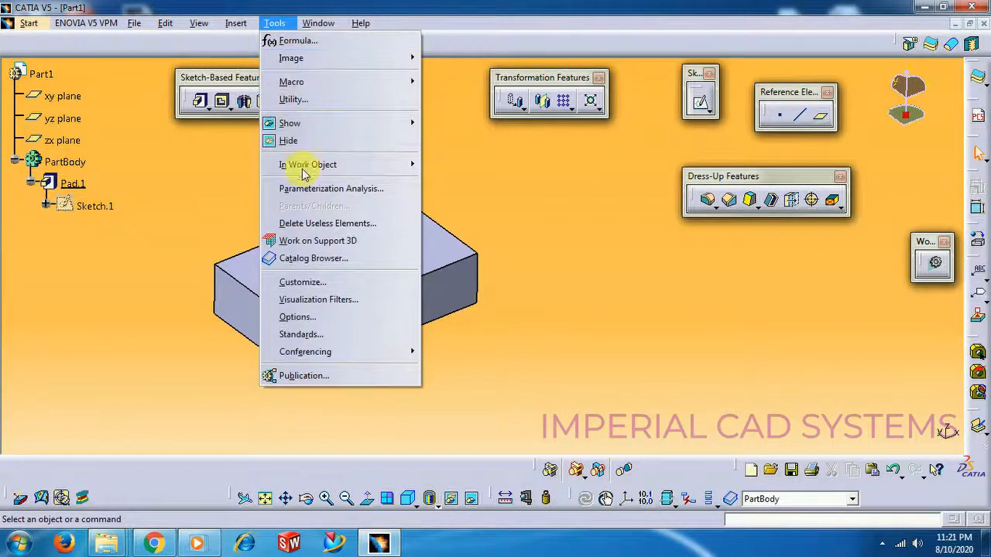
pyautogui.click(293, 314)
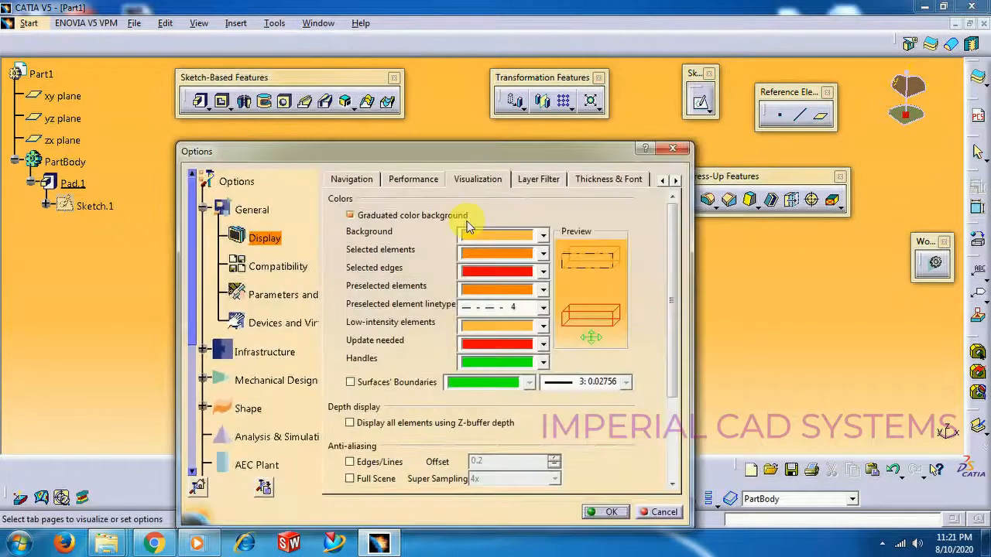
pyautogui.click(497, 235)
pyautogui.click(496, 267)
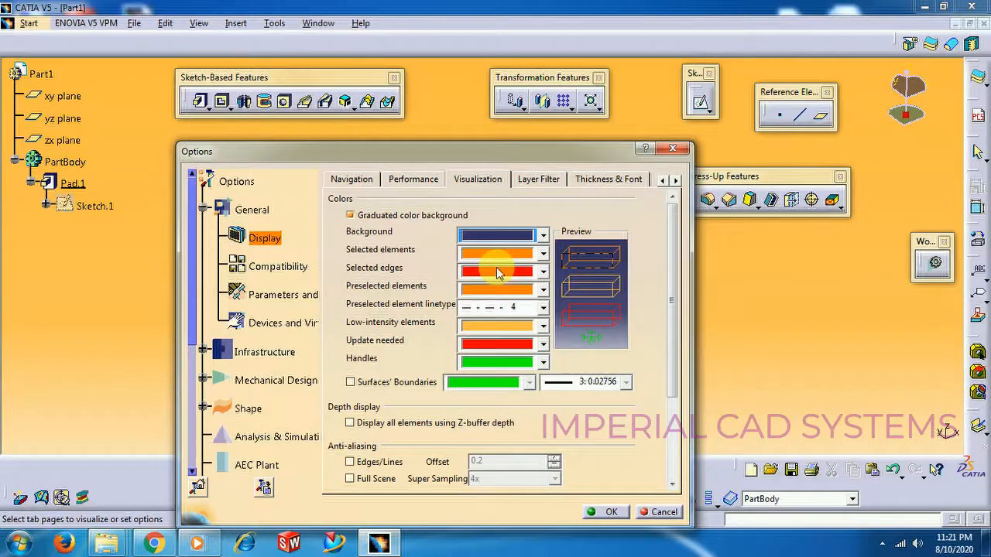
pyautogui.click(608, 514)
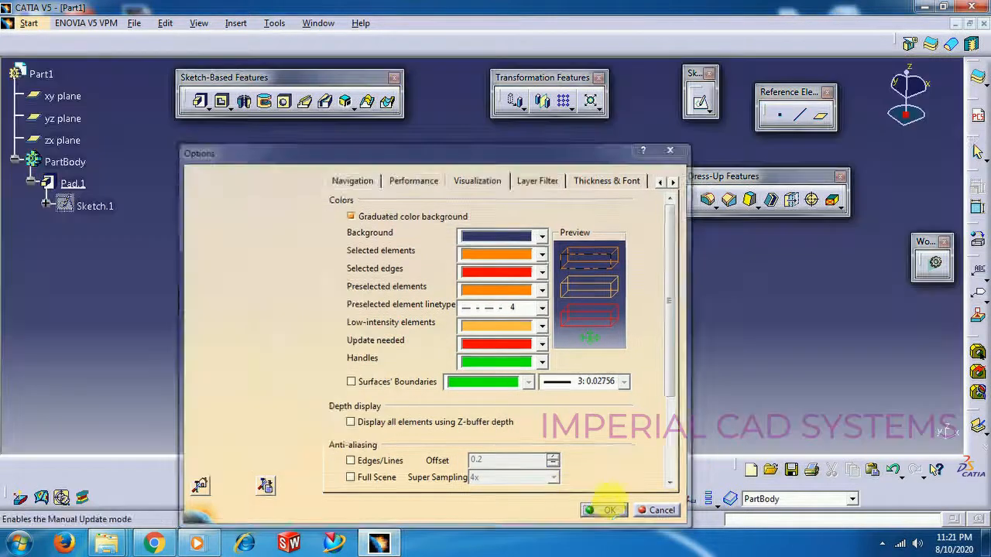
# Step: Reposition the block in the view and move the Dress-Up Features toolbar farther away from it
pyautogui.moveTo(519, 332); pyautogui.dragTo(643, 358, button='middle')
pyautogui.moveTo(797, 177); pyautogui.dragTo(848, 155)
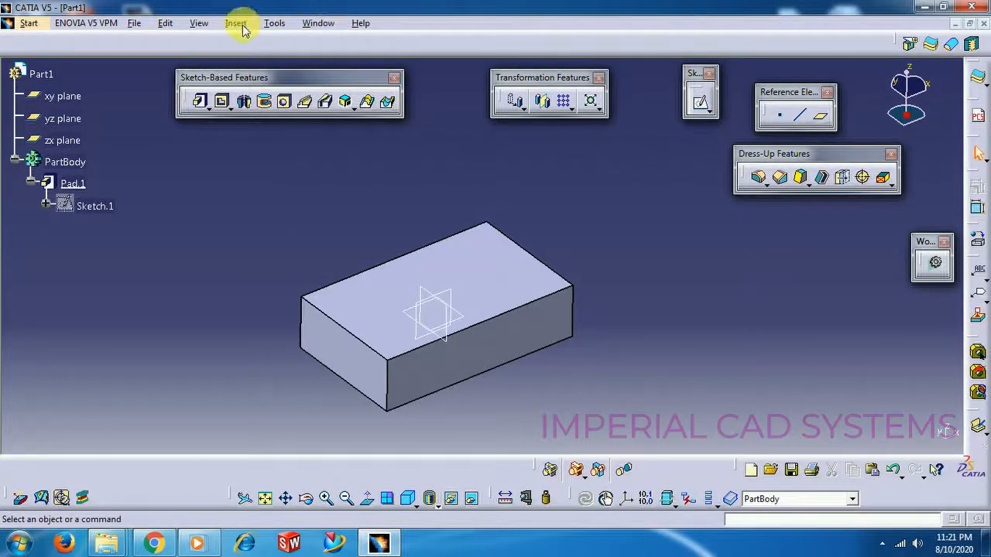
# Step: Activate the Transformation Pad in the Tablet Support options for devices and accept the settings
pyautogui.click(274, 23)
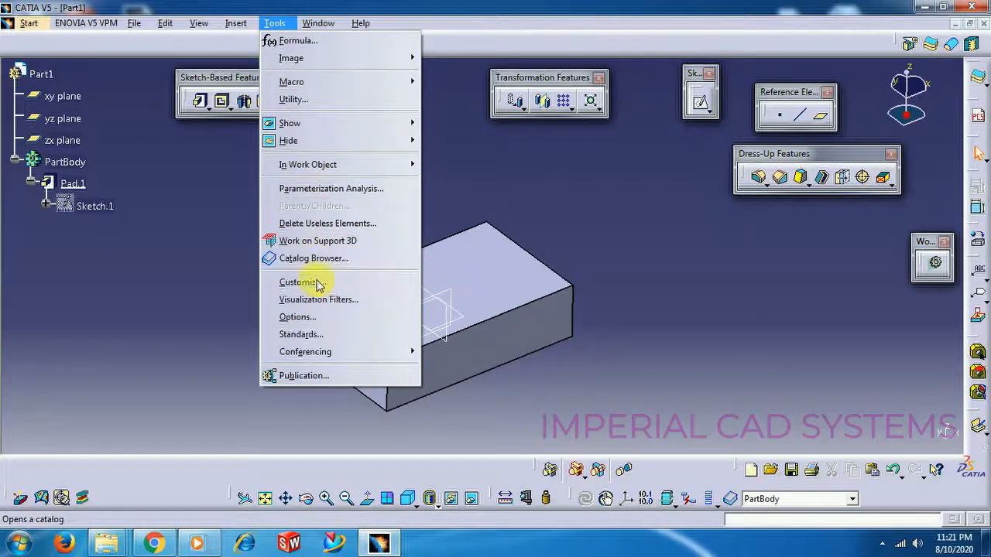
pyautogui.click(341, 313)
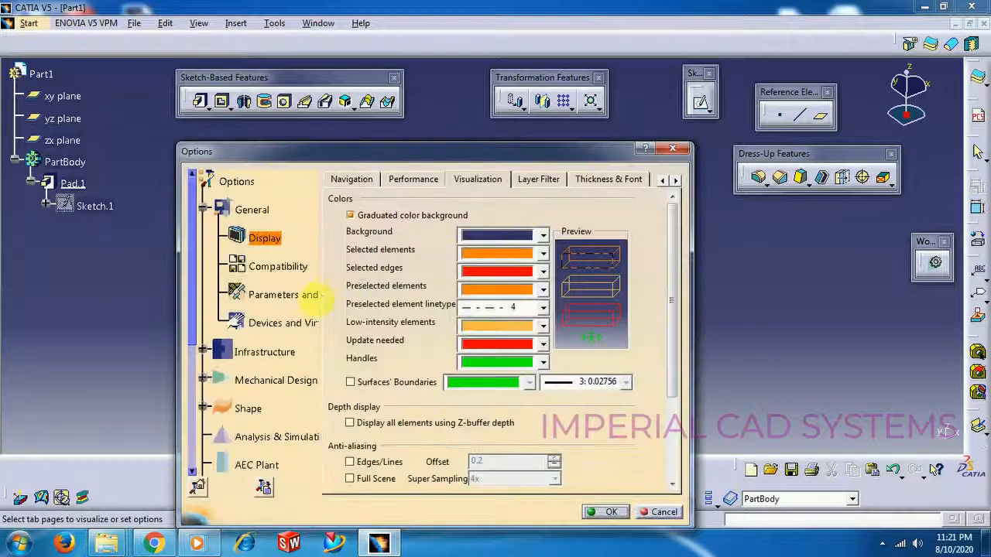
pyautogui.click(279, 325)
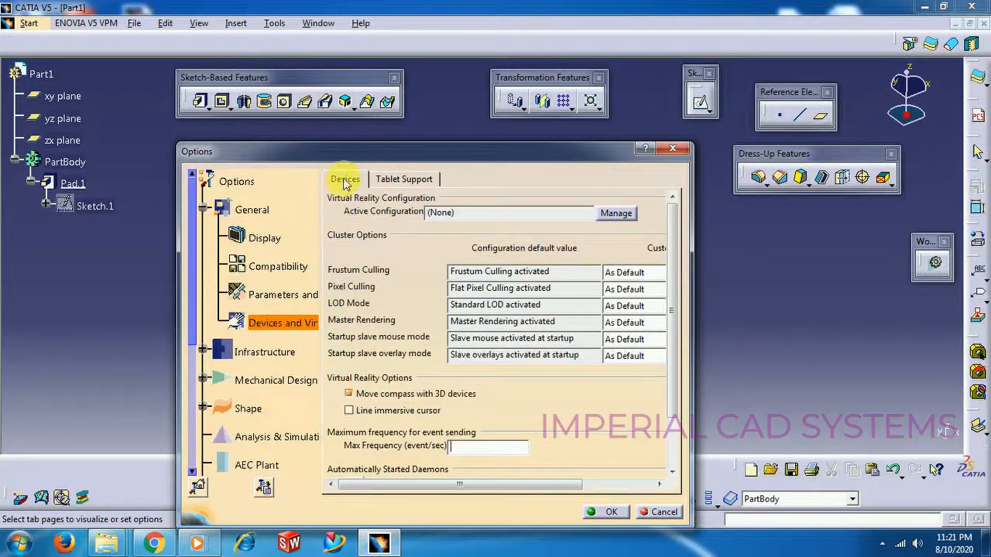
pyautogui.click(402, 180)
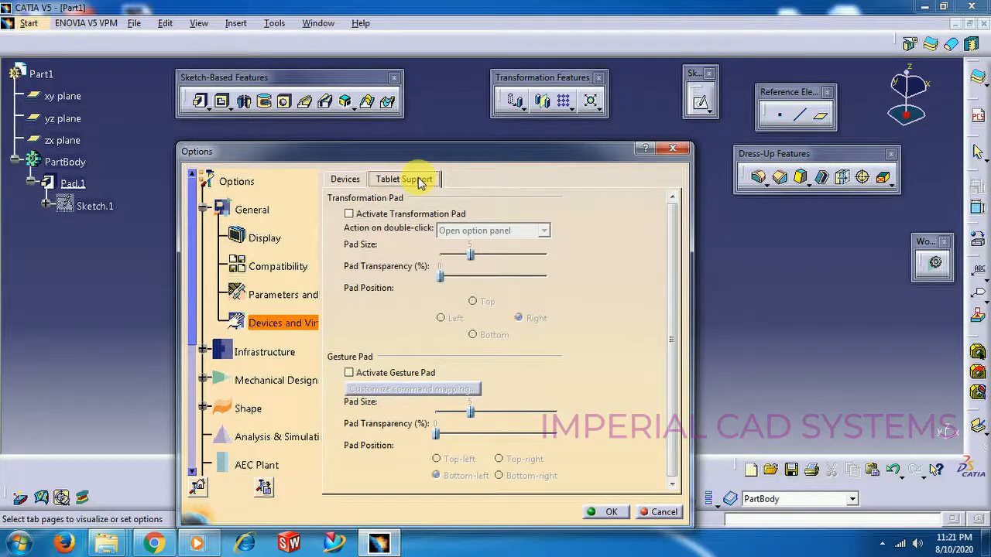
pyautogui.click(349, 215)
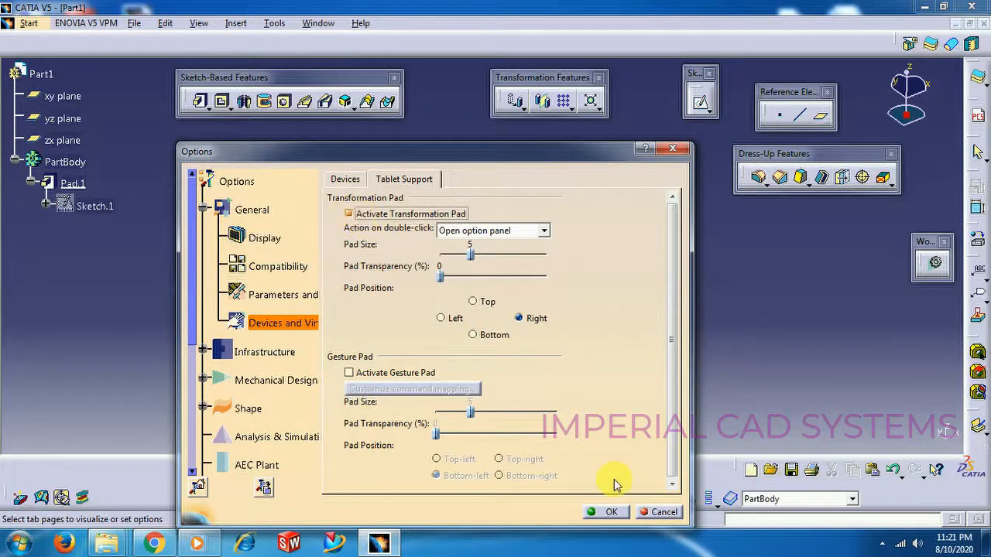
pyautogui.click(608, 512)
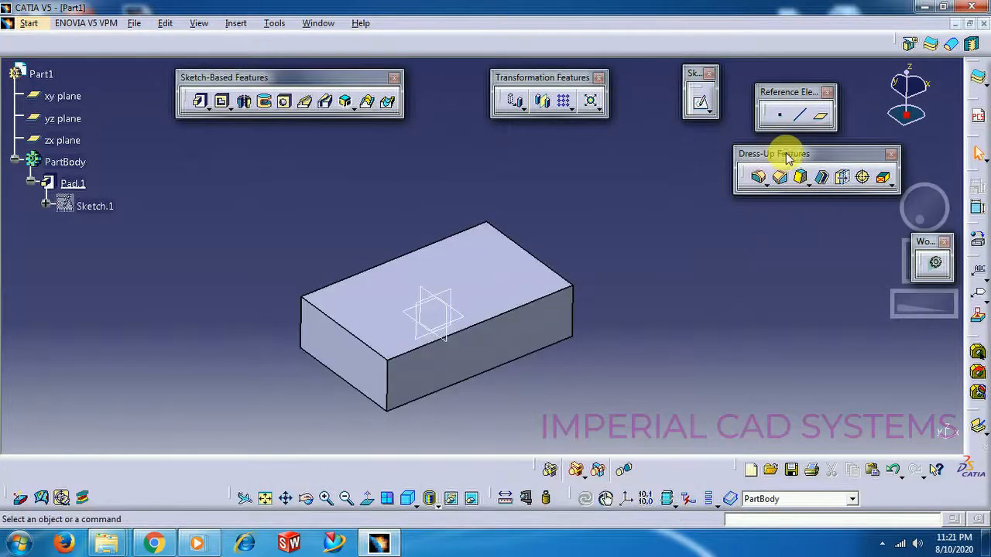
# Step: Move the Dress-Up Features and Workbench toolbars away from the transformation pad
pyautogui.moveTo(631, 141); pyautogui.dragTo(630, 141)
pyautogui.moveTo(929, 239); pyautogui.dragTo(878, 387)
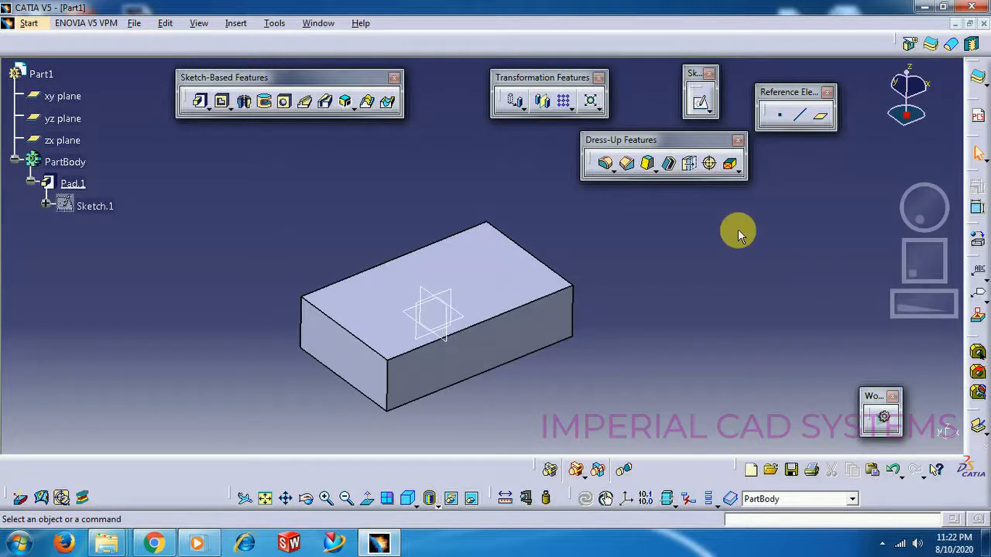
# Step: Pan and rotate the view of the block using the transformation pad
pyautogui.middleClick(774, 247)
pyautogui.moveTo(623, 290); pyautogui.dragTo(820, 274, button='middle')
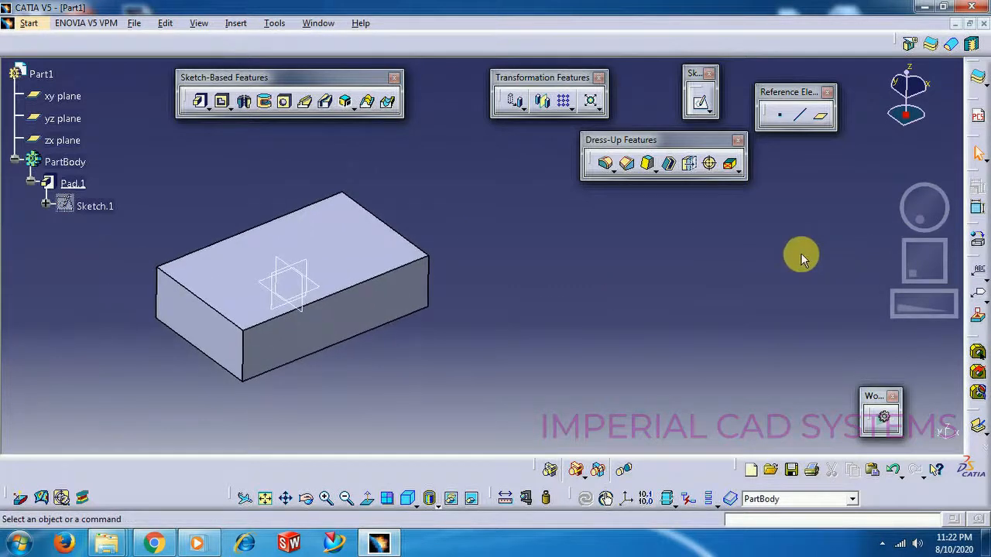
pyautogui.moveTo(610, 223); pyautogui.dragTo(846, 266, button='middle')
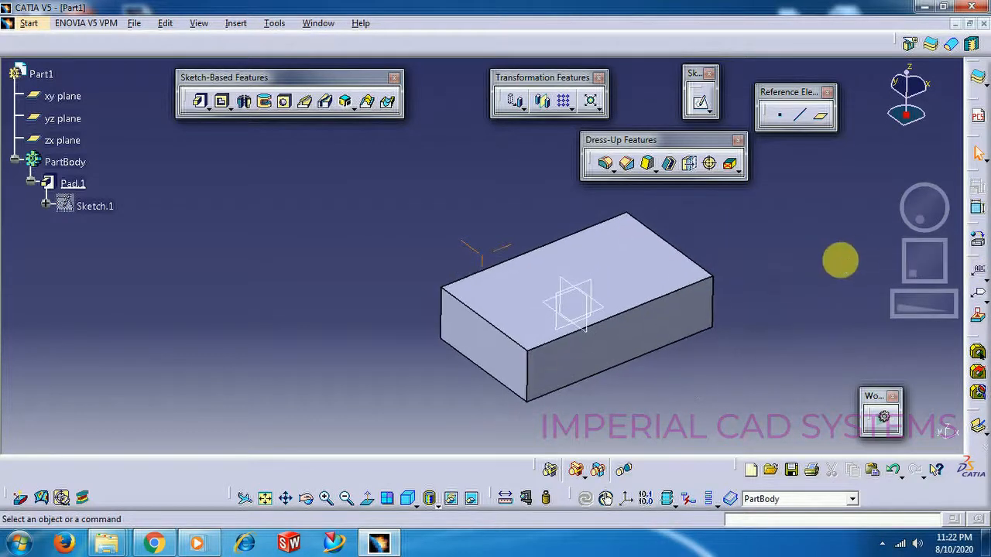
pyautogui.moveTo(807, 228); pyautogui.dragTo(659, 283)
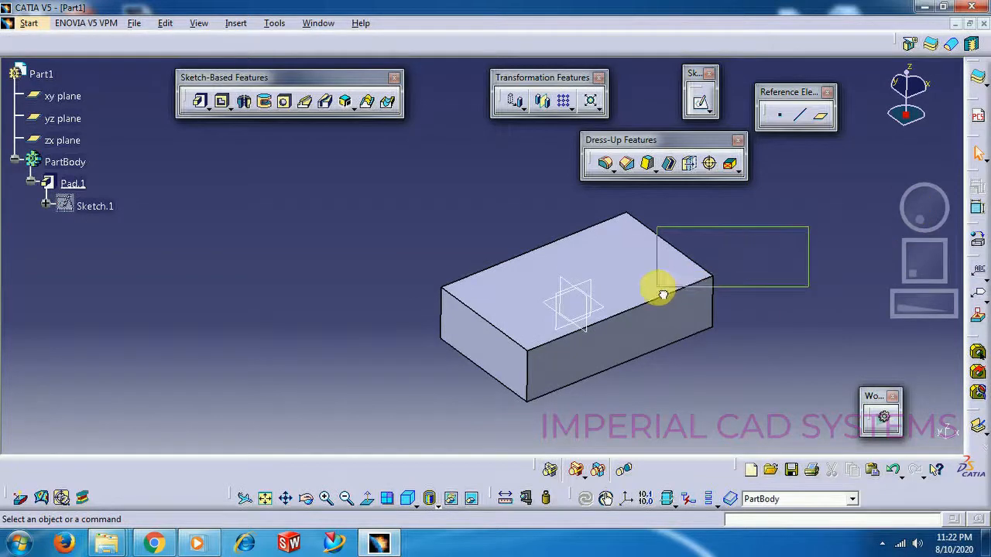
pyautogui.moveTo(891, 222); pyautogui.dragTo(820, 246, button='middle')
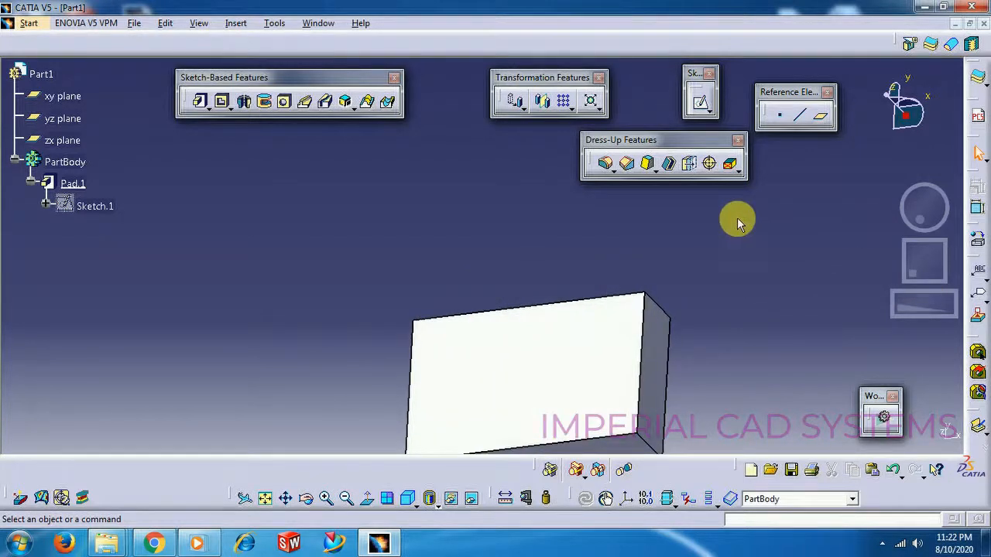
pyautogui.moveTo(736, 213); pyautogui.dragTo(728, 201, button='middle')
pyautogui.middleClick(656, 240)
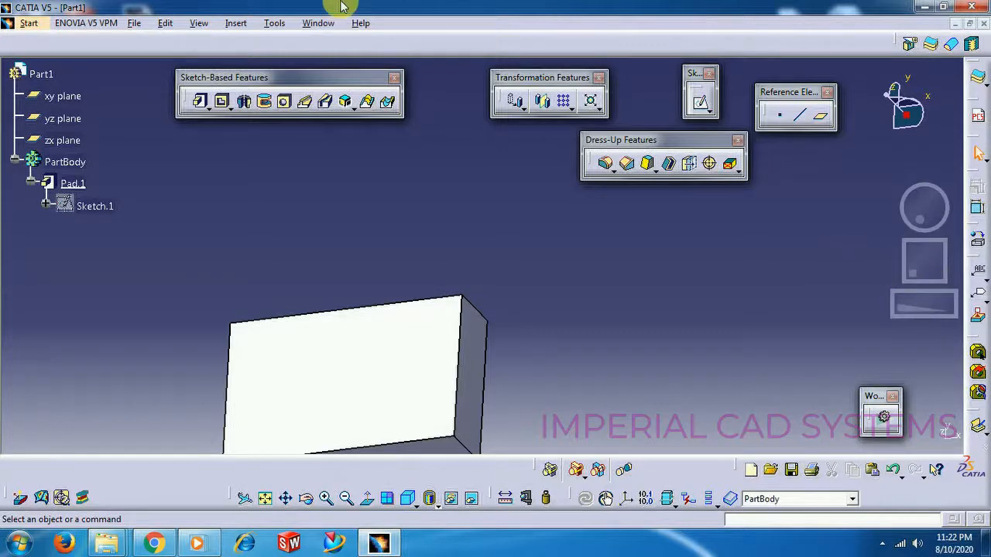
# Step: Deactivate the Transformation Pad in the Tablet Support options and accept the settings
pyautogui.click(279, 23)
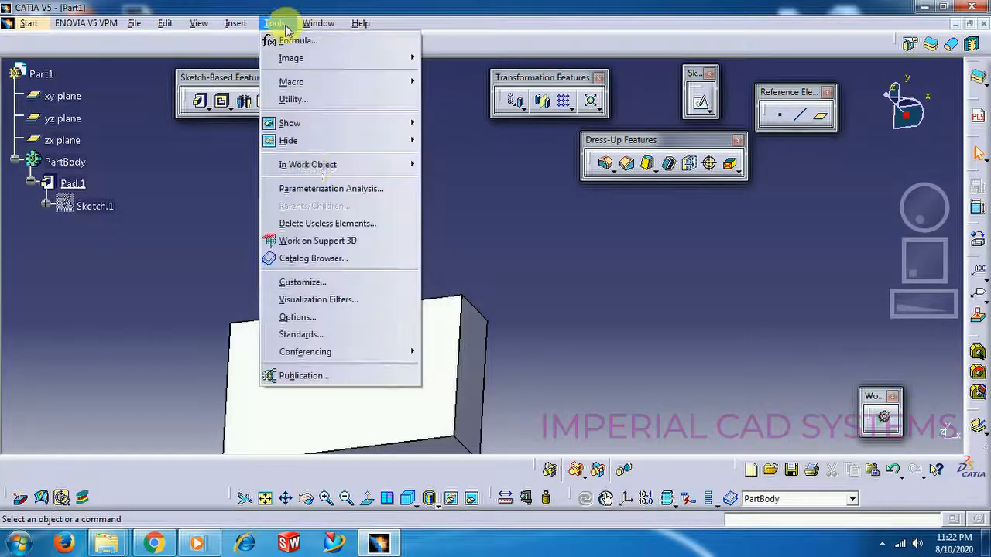
pyautogui.click(319, 322)
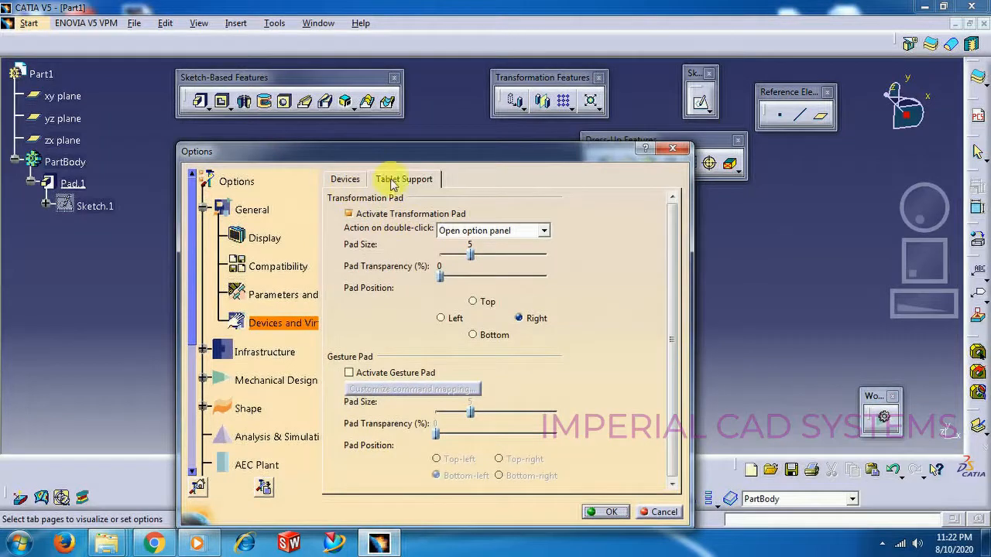
pyautogui.click(350, 215)
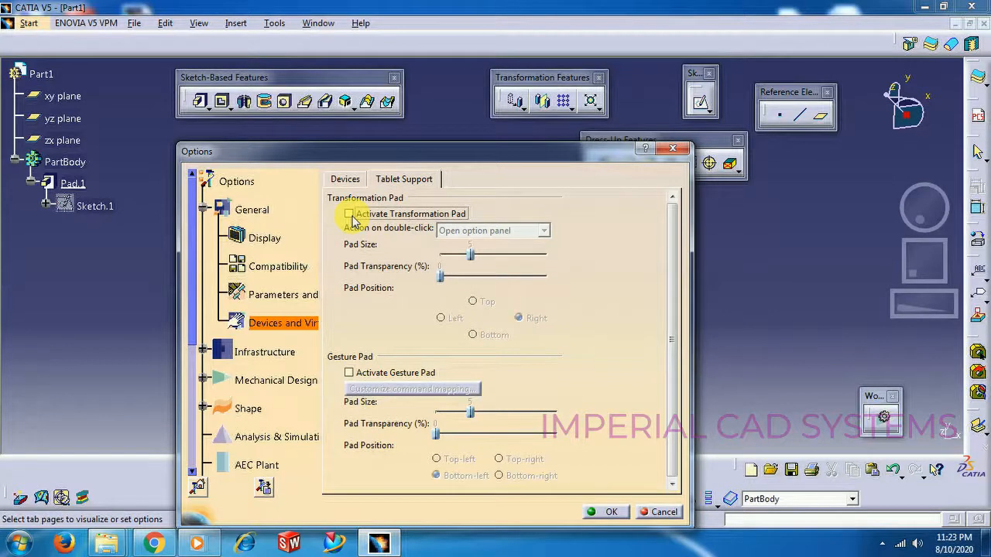
pyautogui.click(620, 514)
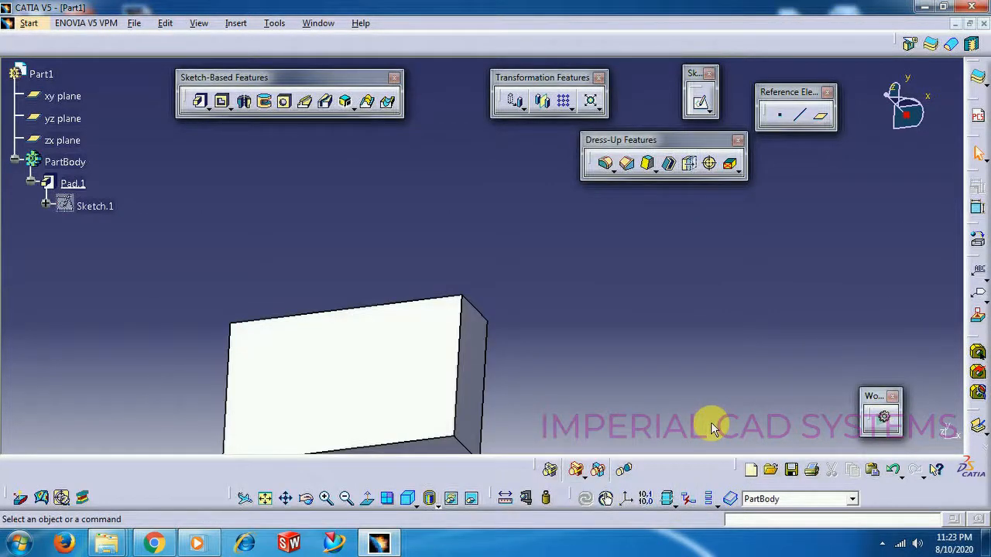
# Step: Undo and redo the block's pad feature, and shift and rotate the view using the compass
pyautogui.hotkey('ctrl', 'z')
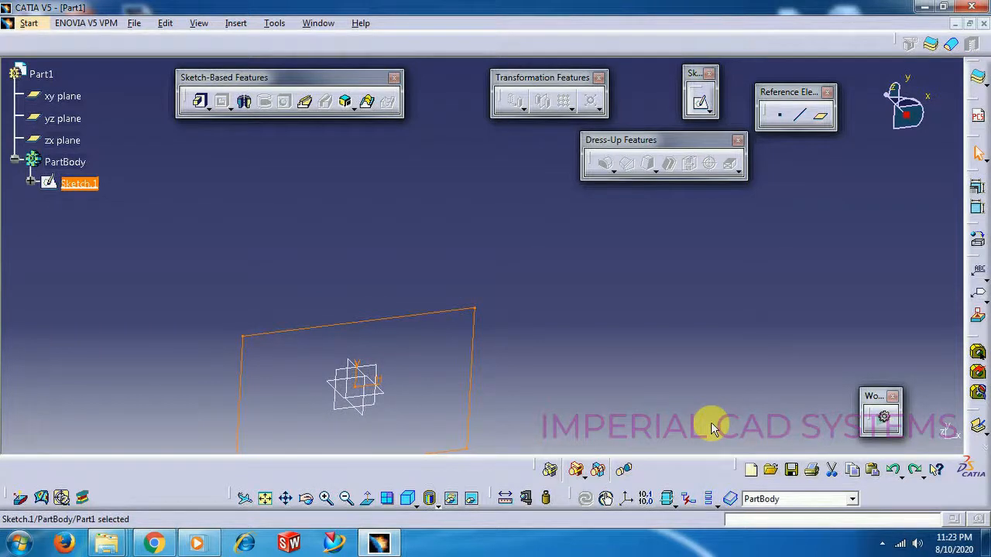
pyautogui.hotkey('ctrl', 'y')
pyautogui.moveTo(598, 329); pyautogui.dragTo(671, 352, button='middle')
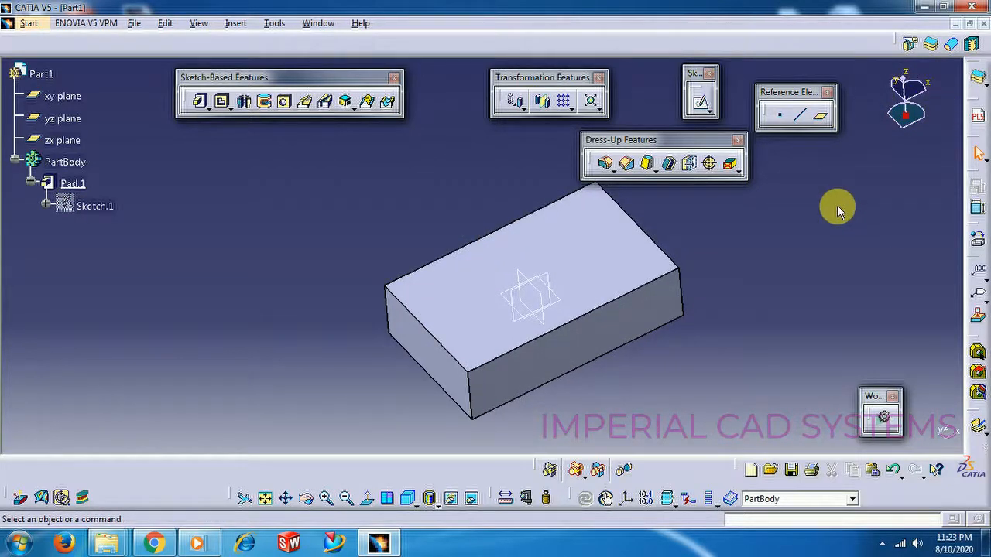
pyautogui.moveTo(837, 205); pyautogui.dragTo(766, 237, button='middle')
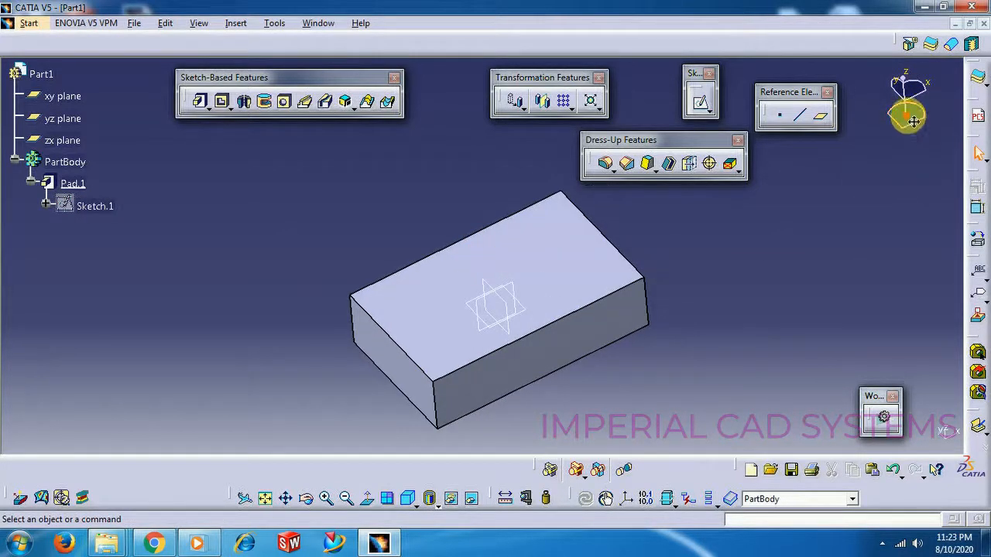
pyautogui.moveTo(918, 129); pyautogui.dragTo(859, 171)
pyautogui.moveTo(919, 130); pyautogui.dragTo(920, 62)
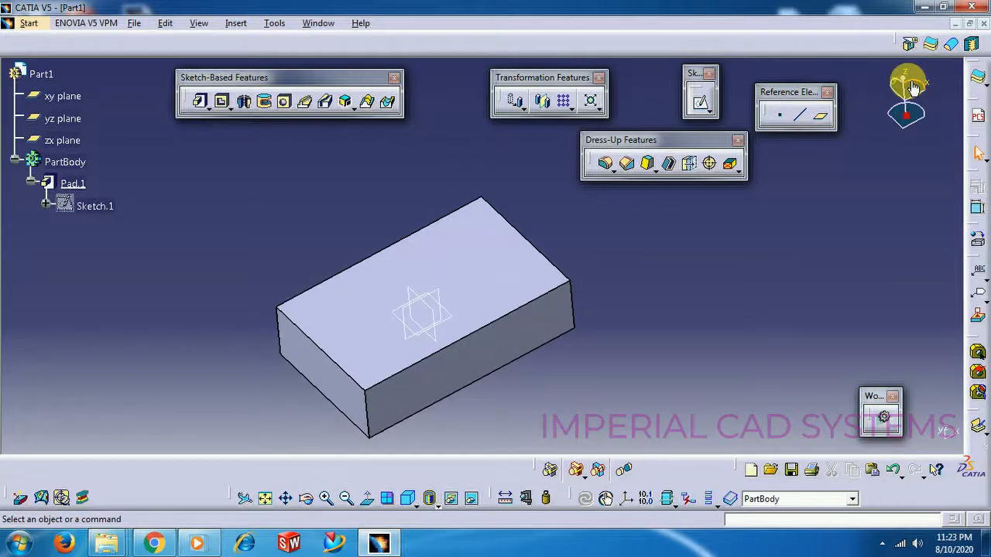
pyautogui.moveTo(921, 84); pyautogui.dragTo(935, 49)
pyautogui.moveTo(794, 212); pyautogui.dragTo(814, 233, button='middle')
pyautogui.moveTo(703, 276); pyautogui.dragTo(759, 271, button='middle')
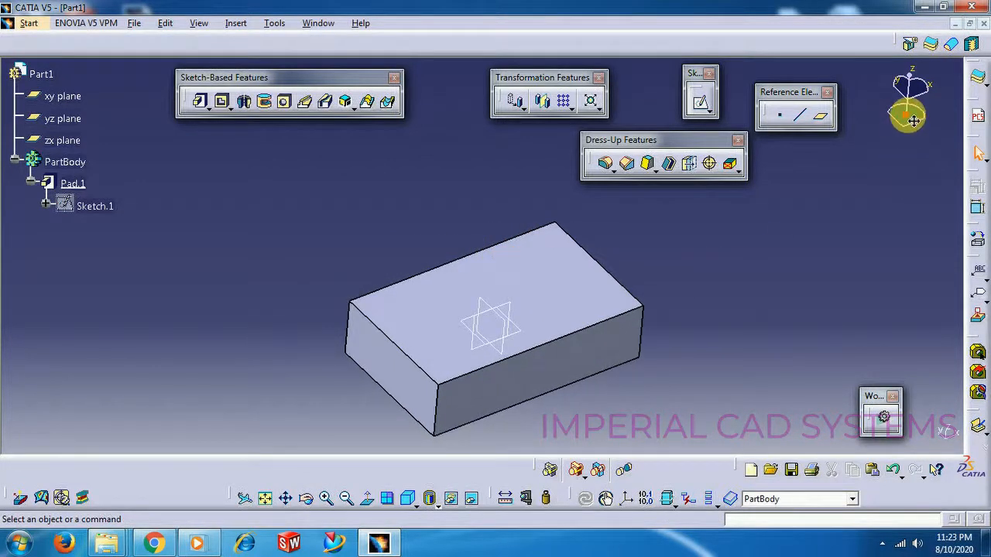
# Step: Attach the compass to the block's top face and move the block away from the reference planes, making its sketch free
pyautogui.moveTo(913, 120); pyautogui.dragTo(551, 335)
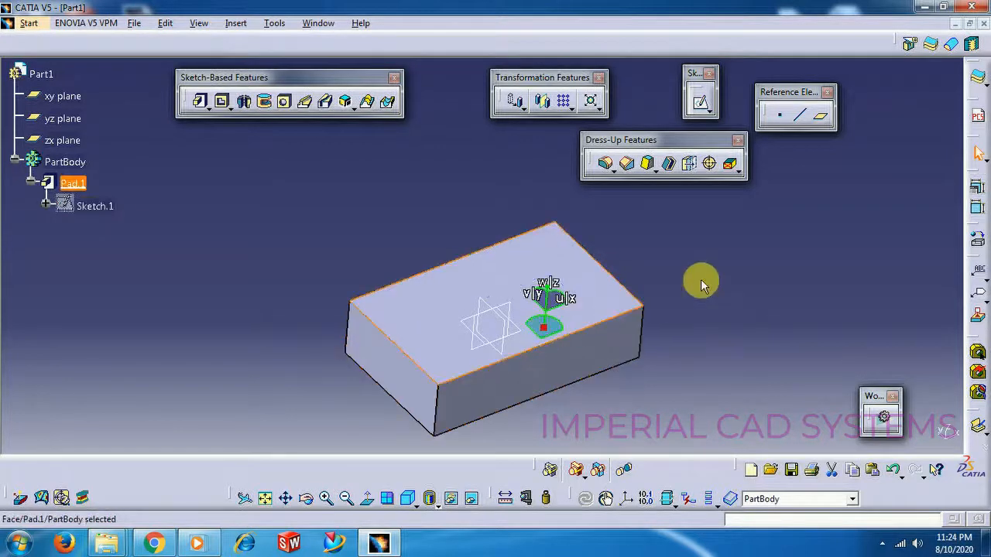
pyautogui.moveTo(648, 386); pyautogui.dragTo(657, 349, button='middle')
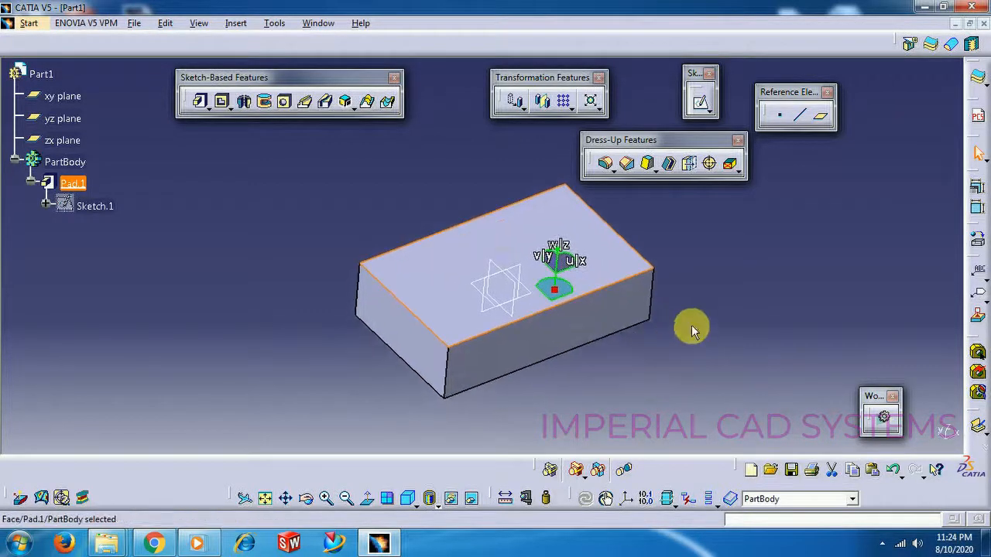
pyautogui.moveTo(554, 270); pyautogui.dragTo(667, 366)
pyautogui.moveTo(727, 206); pyautogui.dragTo(721, 175, button='middle')
pyautogui.moveTo(662, 339); pyautogui.dragTo(666, 249)
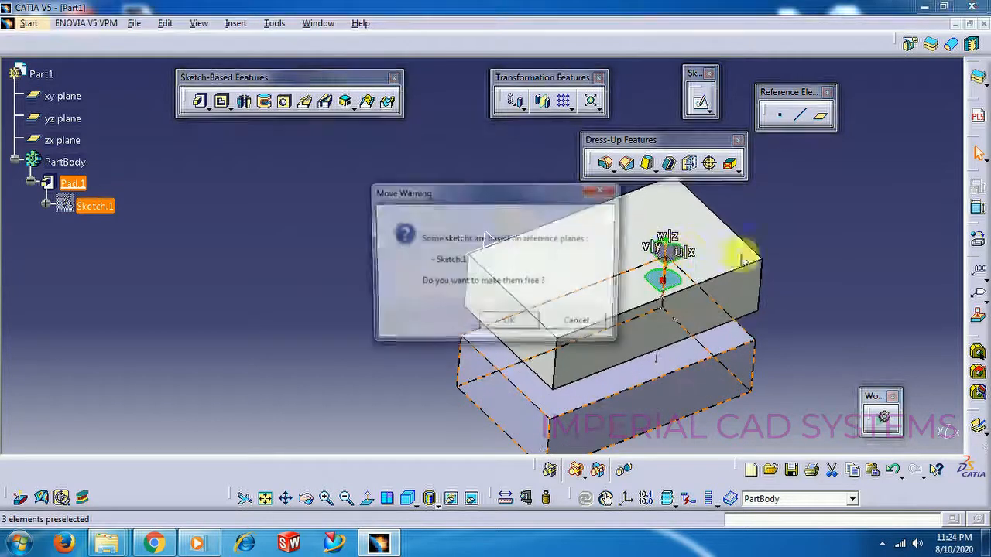
pyautogui.click(509, 325)
pyautogui.moveTo(681, 267); pyautogui.dragTo(739, 221)
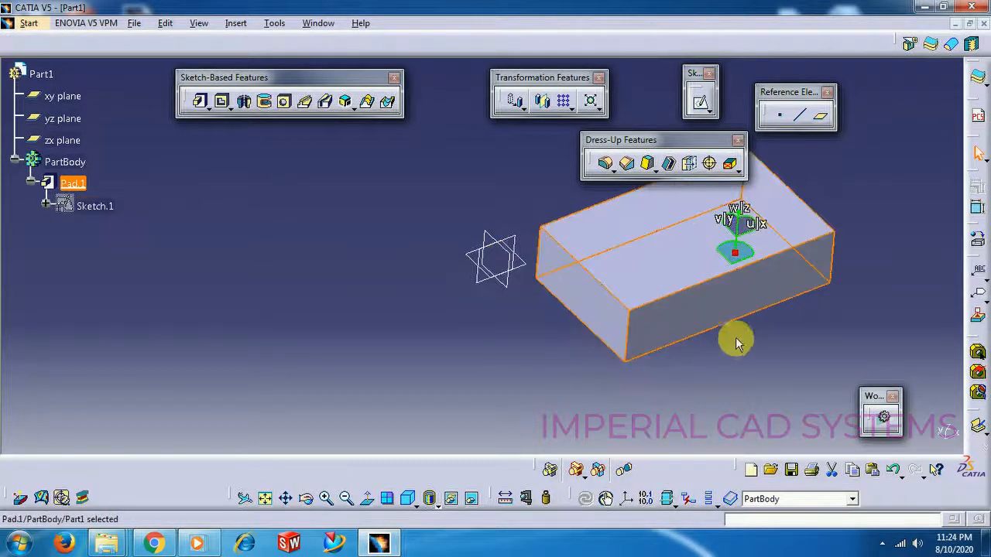
pyautogui.moveTo(734, 342); pyautogui.dragTo(638, 409, button='middle')
pyautogui.middleClick(638, 408)
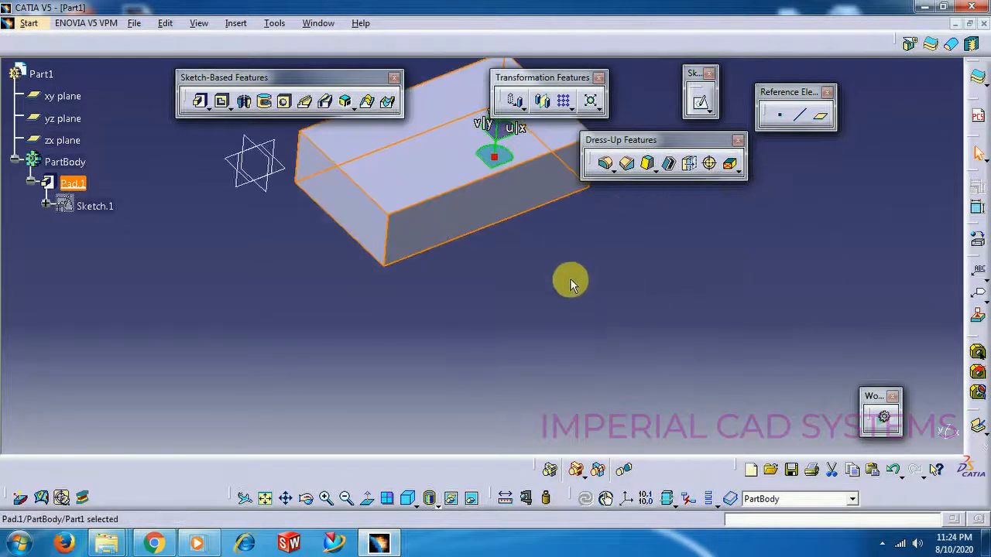
pyautogui.moveTo(569, 285); pyautogui.dragTo(631, 438, button='middle')
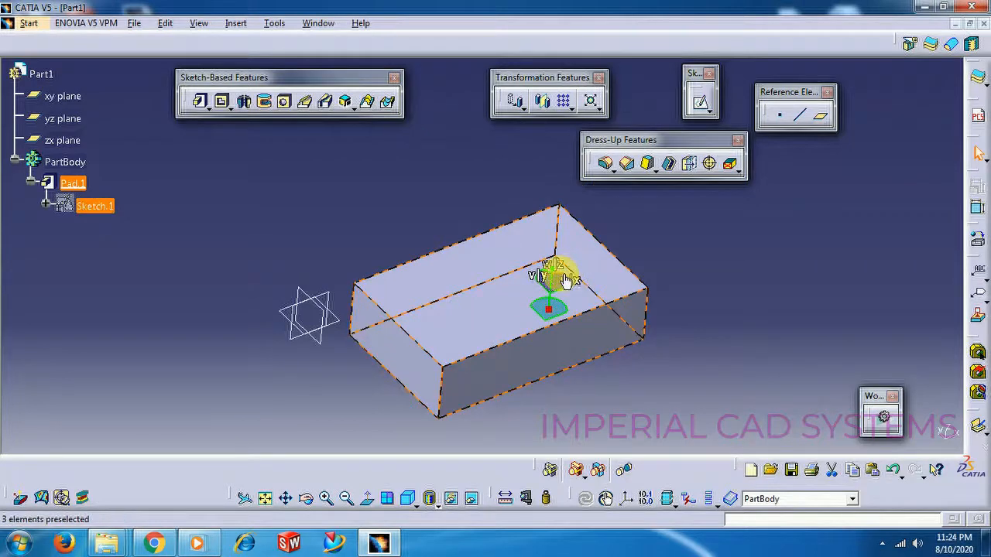
# Step: Rotate the block using the compass attached to it and detach the compass from the geometry
pyautogui.moveTo(565, 281); pyautogui.dragTo(639, 292)
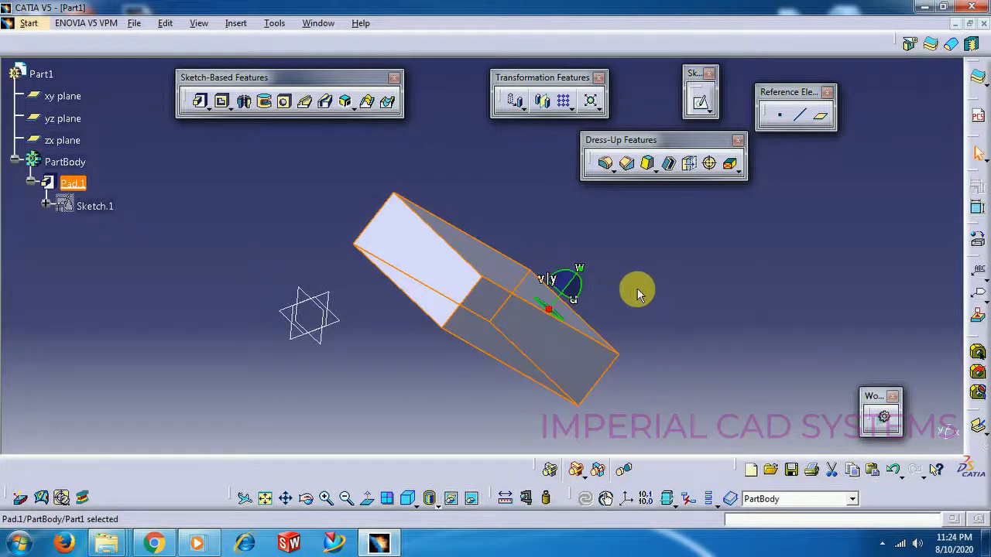
pyautogui.moveTo(572, 278); pyautogui.dragTo(573, 255)
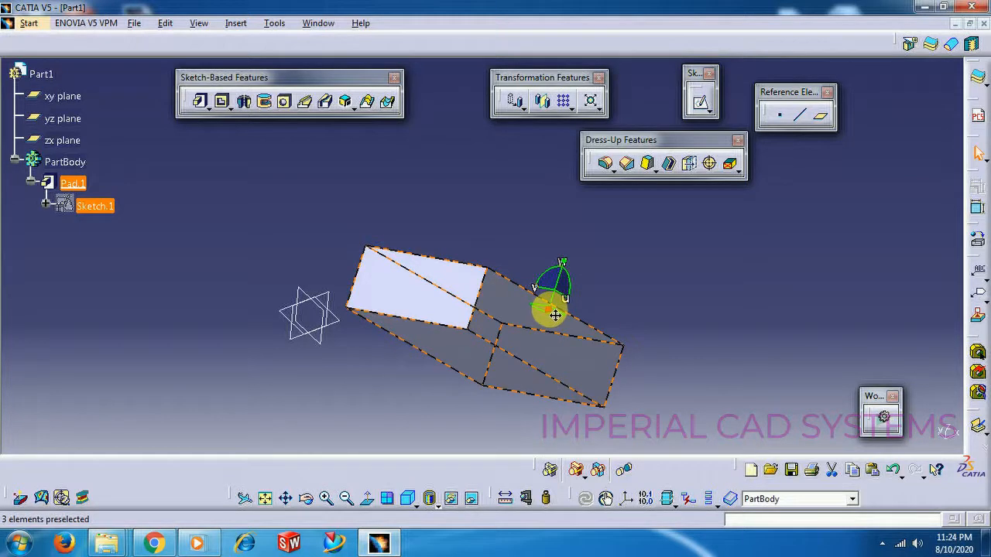
pyautogui.moveTo(555, 315)
pyautogui.mouseDown()
pyautogui.moveTo(593, 283)
pyautogui.moveTo(831, 173)
pyautogui.moveTo(887, 137)
pyautogui.moveTo(894, 117)
pyautogui.mouseUp()
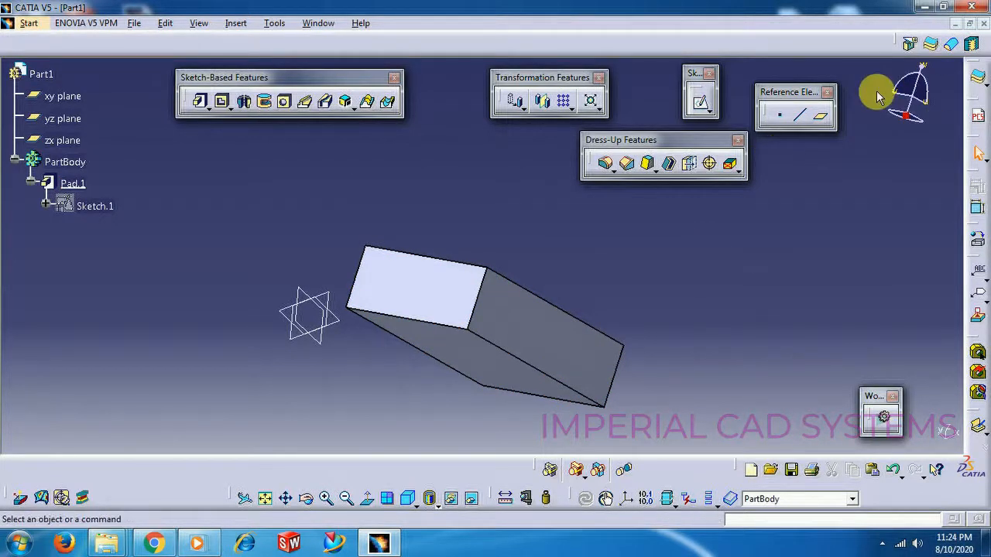
# Step: Undo the compass rotations of the block, clear the selection and reposition the block in the view
pyautogui.hotkey('ctrl', 'z')
pyautogui.hotkey('ctrl', 'z')
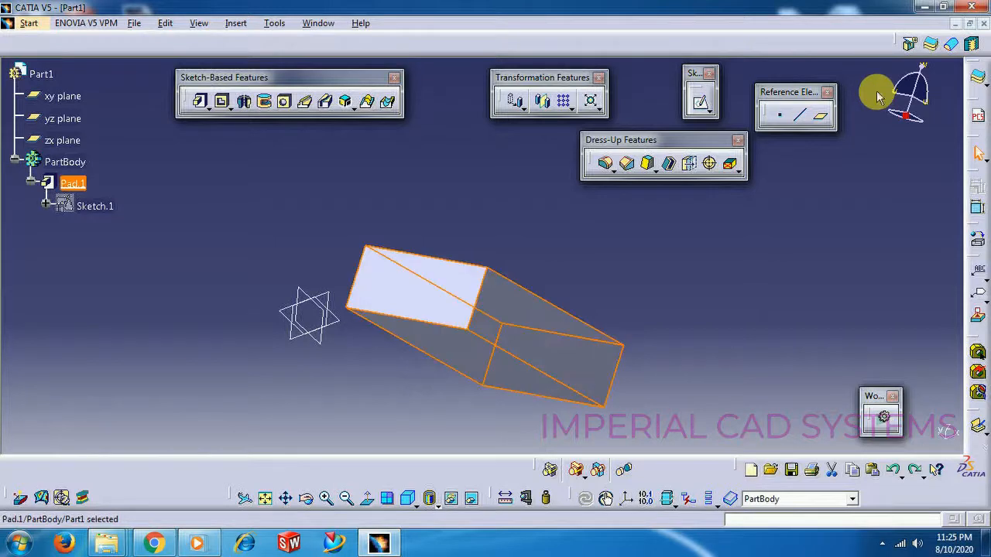
pyautogui.hotkey('ctrl', 'z')
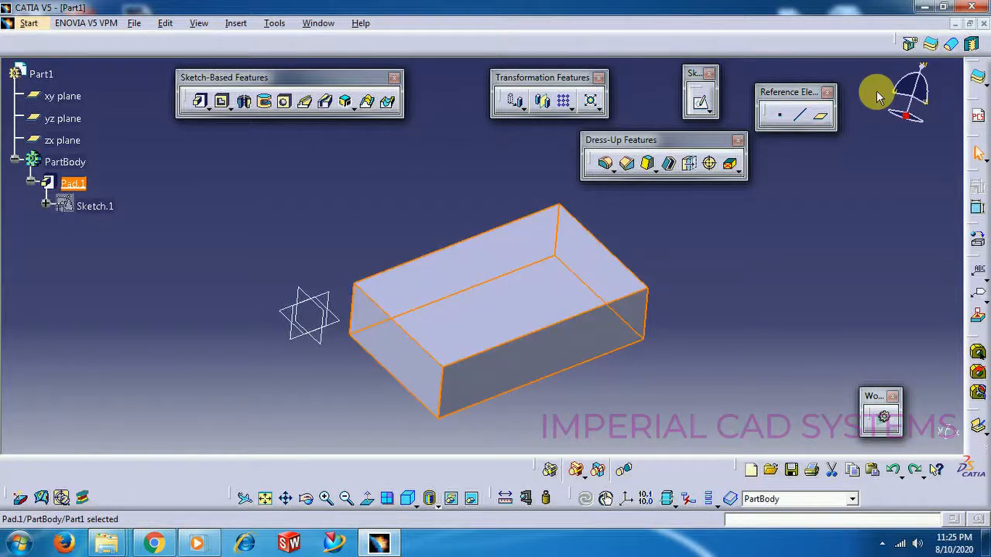
pyautogui.click(727, 313)
pyautogui.moveTo(697, 316); pyautogui.dragTo(585, 217, button='middle')
pyautogui.moveTo(564, 306); pyautogui.dragTo(686, 390, button='middle')
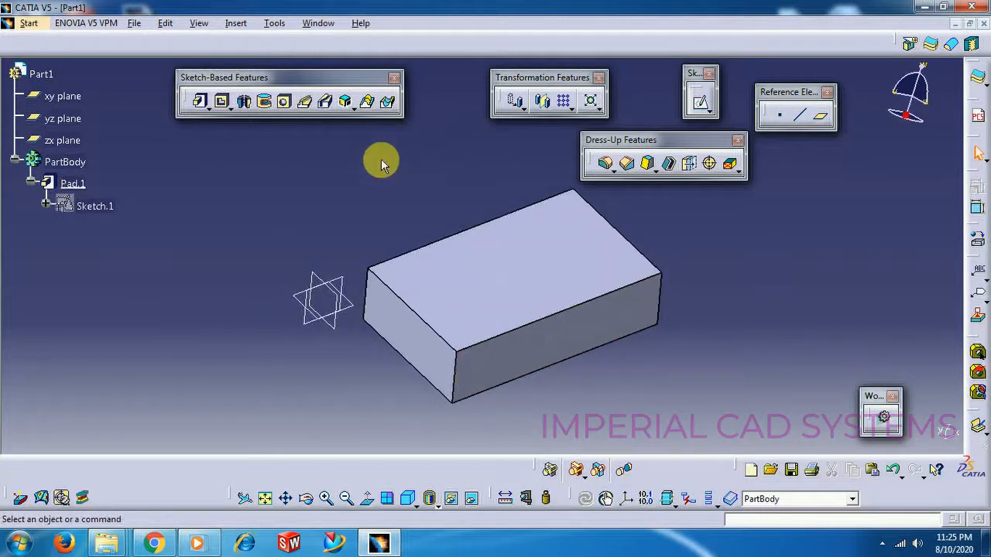
# Step: Review the available length units in the Units settings of the Parameters and Measure options, and close the options
pyautogui.click(274, 24)
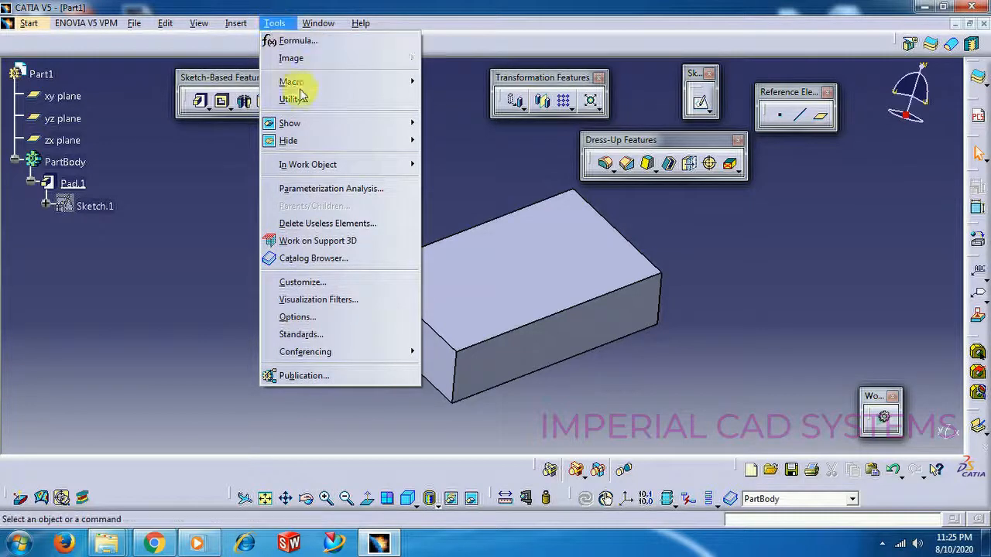
pyautogui.click(309, 324)
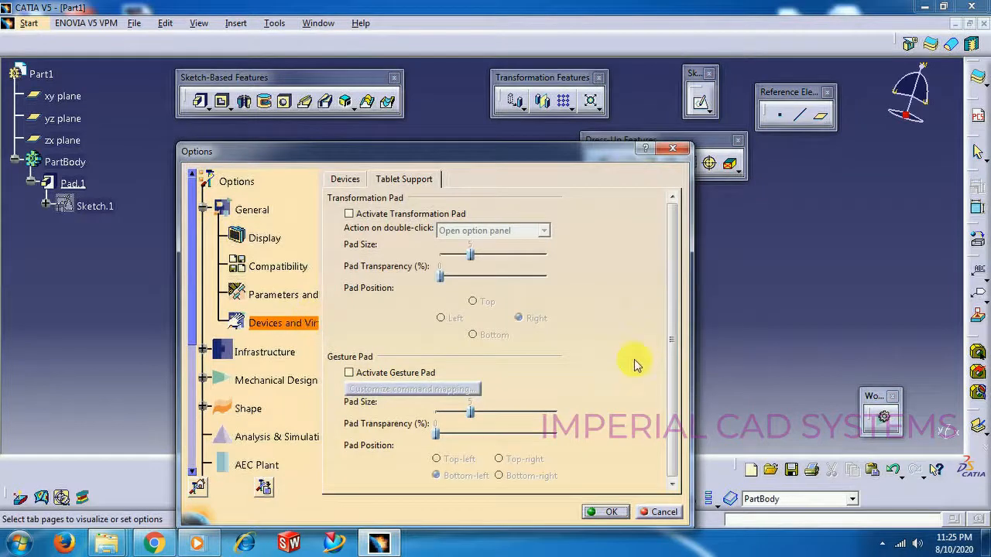
pyautogui.click(262, 298)
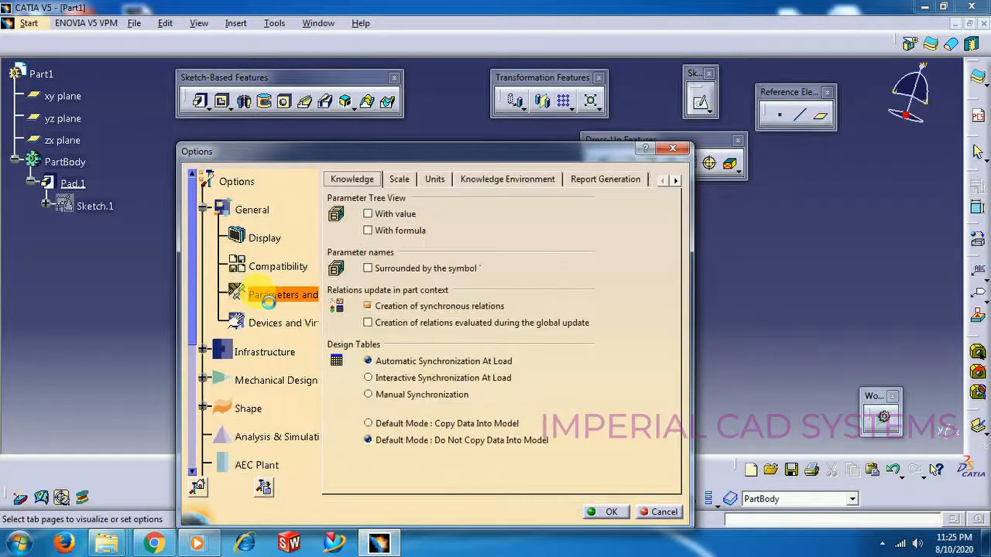
pyautogui.click(436, 180)
pyautogui.click(555, 301)
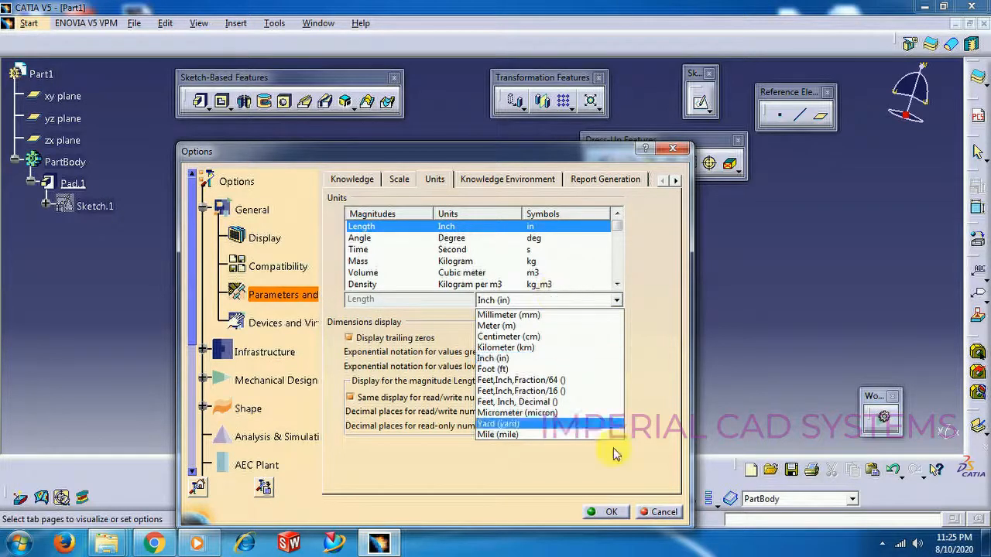
pyautogui.click(620, 512)
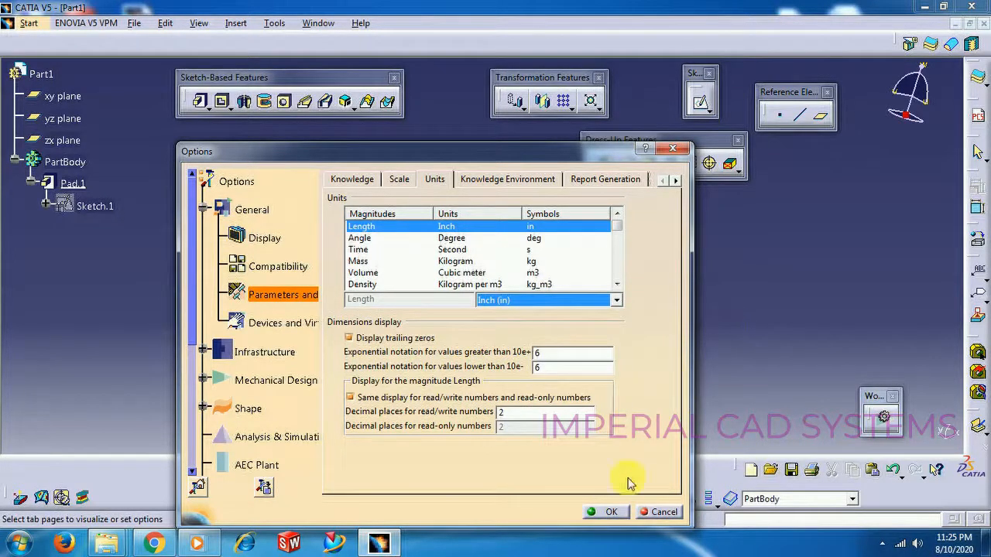
pyautogui.click(611, 513)
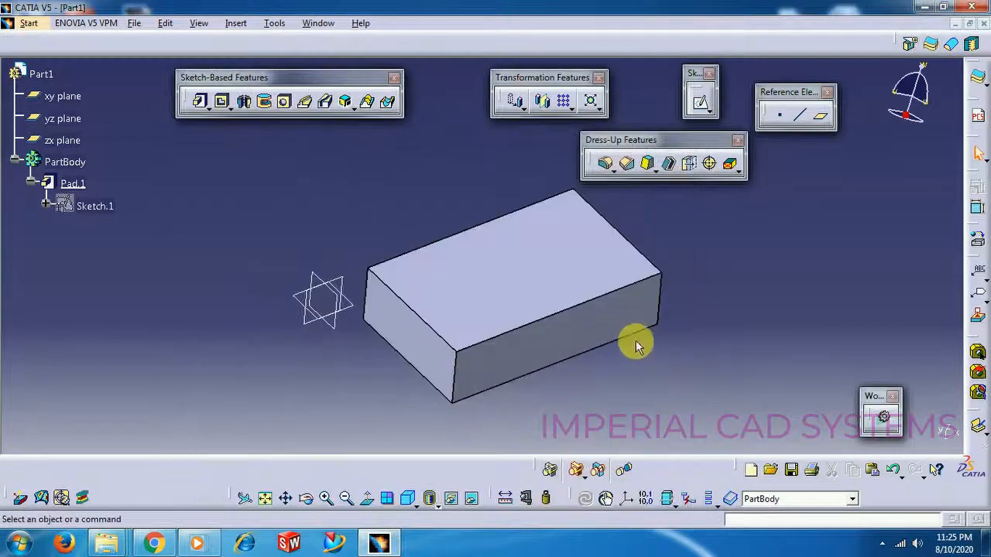
pyautogui.moveTo(520, 352); pyautogui.dragTo(529, 390, button='middle')
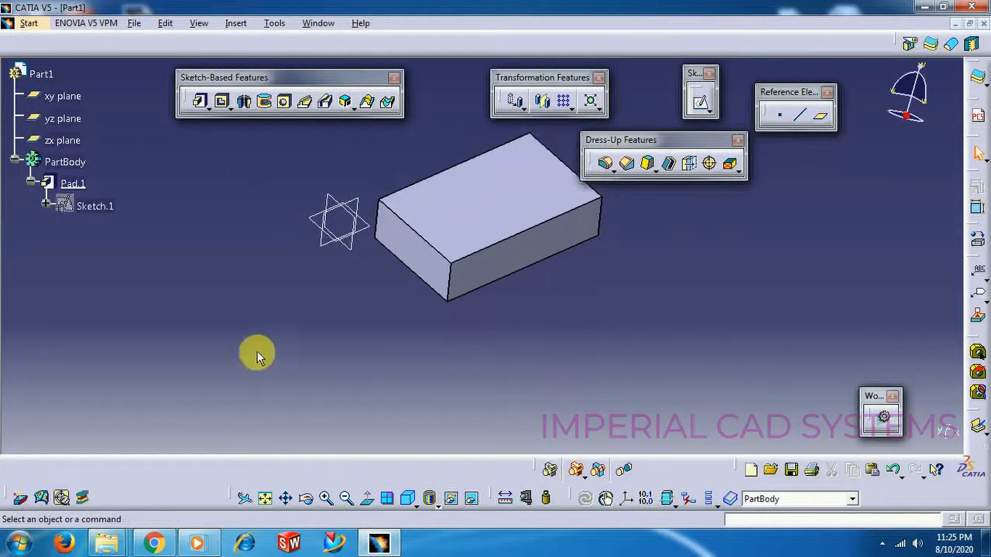
pyautogui.moveTo(596, 302); pyautogui.dragTo(597, 365, button='middle')
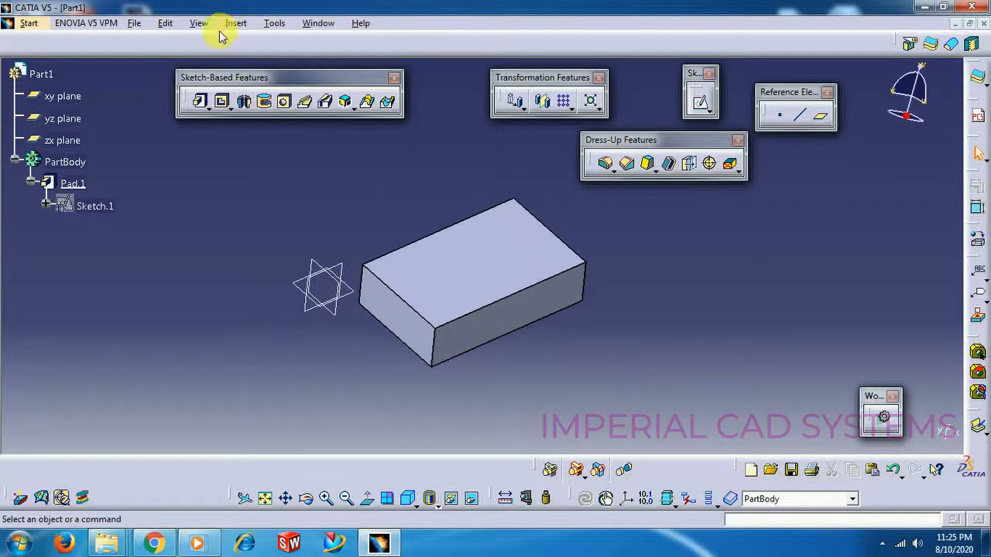
pyautogui.click(274, 23)
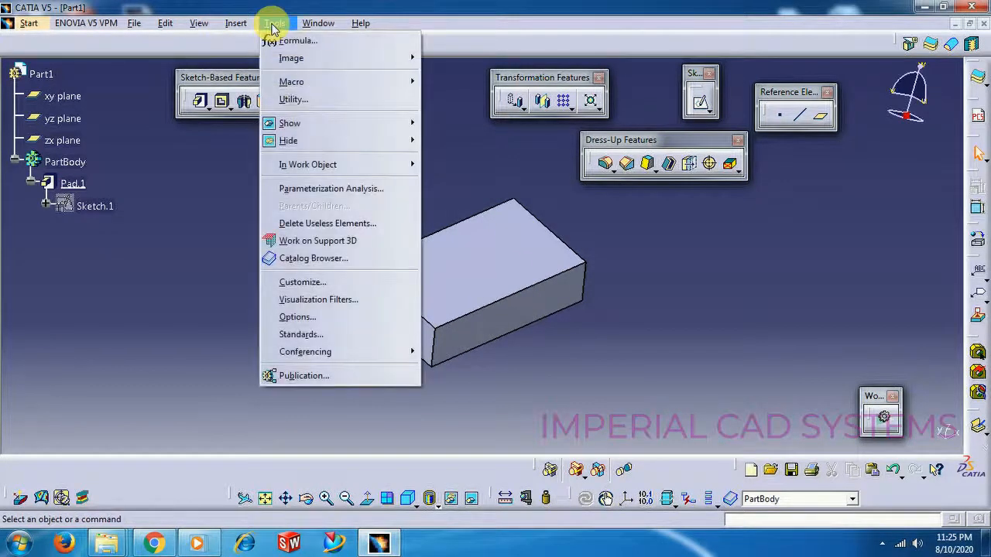
pyautogui.click(617, 222)
# Step: Dock the Sketch-Based Features and Dress-Up Features toolbars above the work area and reposition the floating Transformation Features toolbar
pyautogui.moveTo(666, 145); pyautogui.dragTo(732, 157)
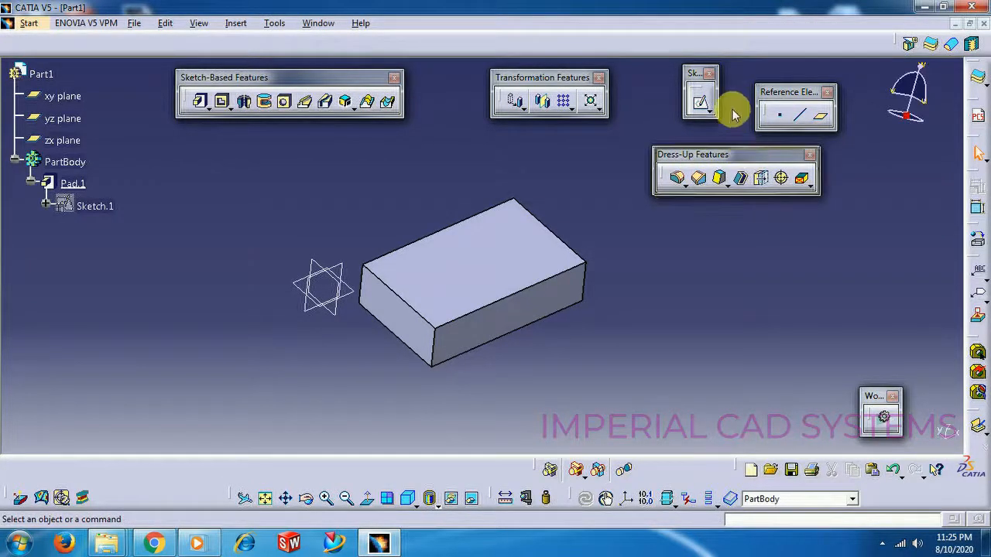
pyautogui.moveTo(744, 155); pyautogui.dragTo(692, 79)
pyautogui.moveTo(282, 66); pyautogui.dragTo(278, 28)
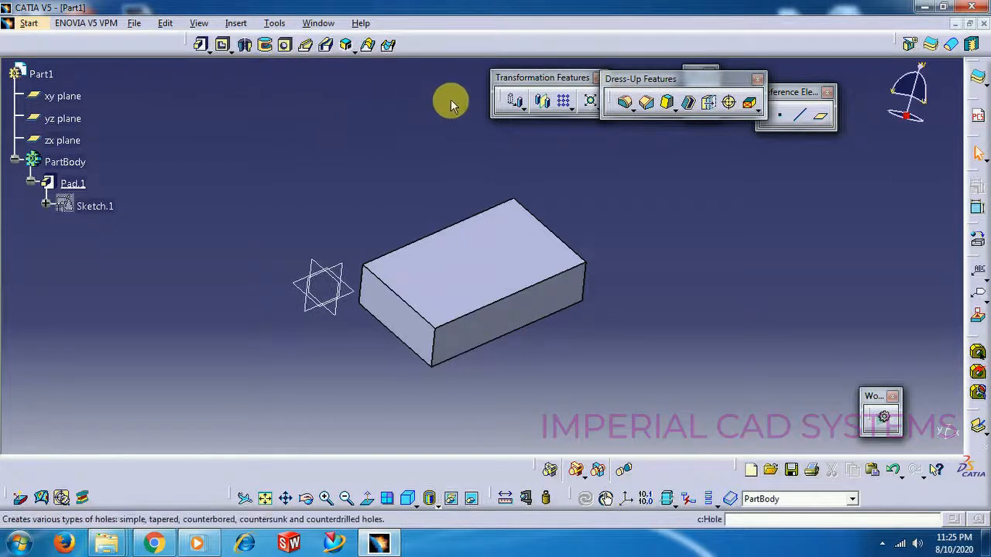
pyautogui.moveTo(642, 82); pyautogui.dragTo(532, 48)
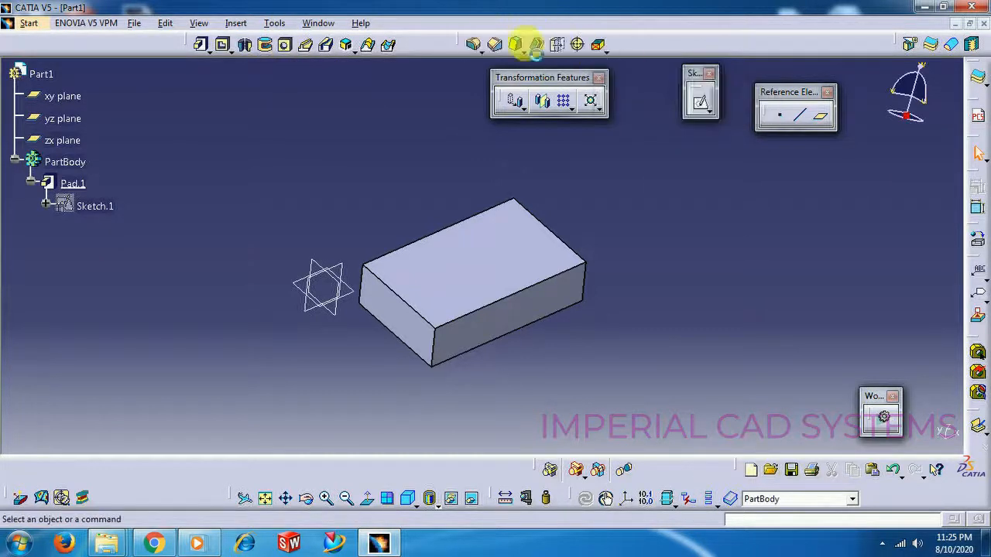
pyautogui.moveTo(570, 82)
pyautogui.mouseDown()
pyautogui.moveTo(685, 60)
pyautogui.moveTo(686, 44)
pyautogui.moveTo(566, 93)
pyautogui.moveTo(574, 98)
pyautogui.mouseUp()
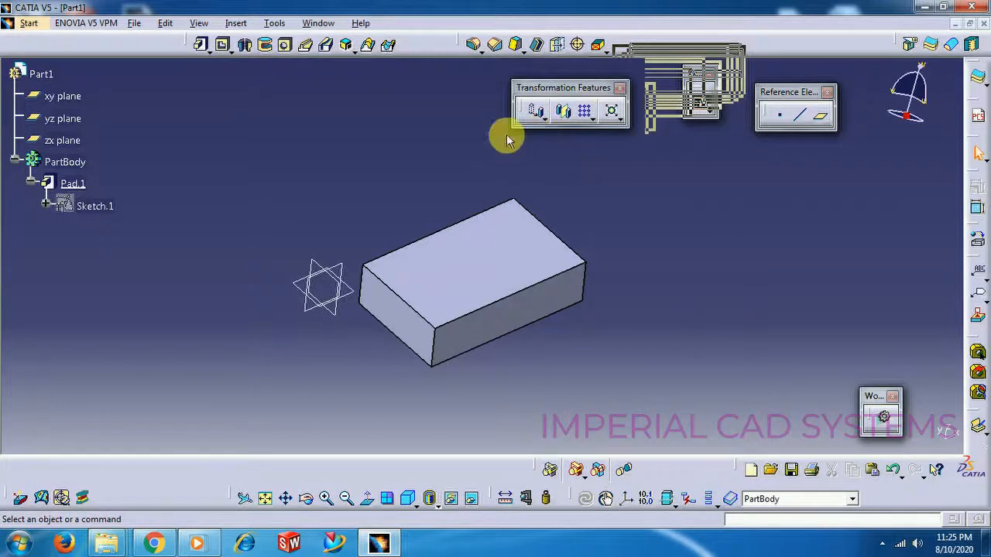
pyautogui.moveTo(678, 241); pyautogui.dragTo(786, 203, button='middle')
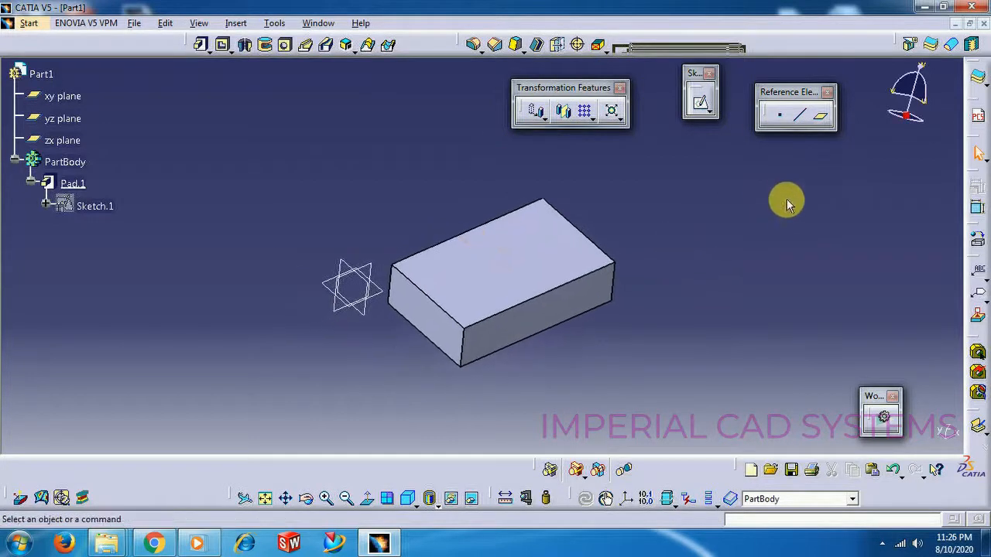
# Step: Set the icon size ratio to 2.4 in the interface customization options
pyautogui.click(273, 23)
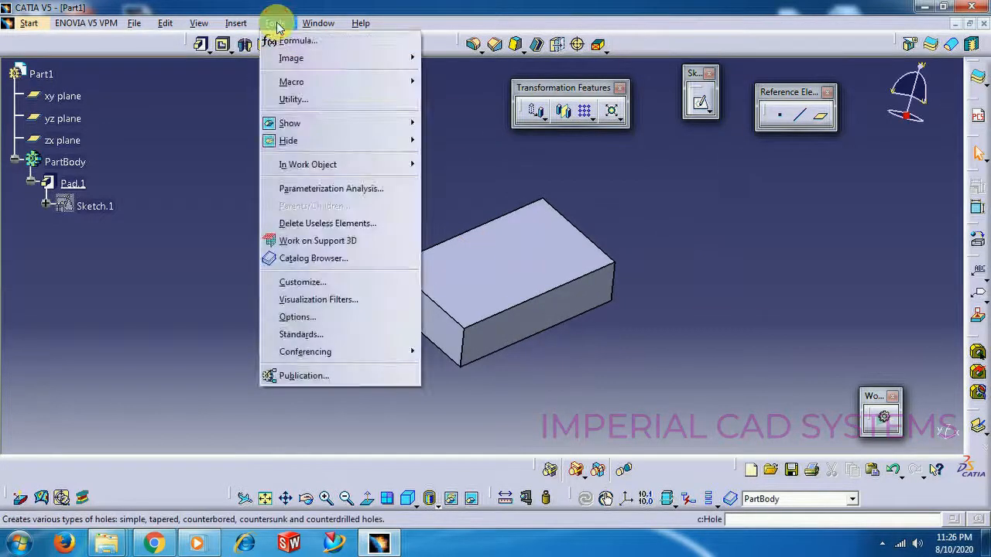
pyautogui.click(304, 283)
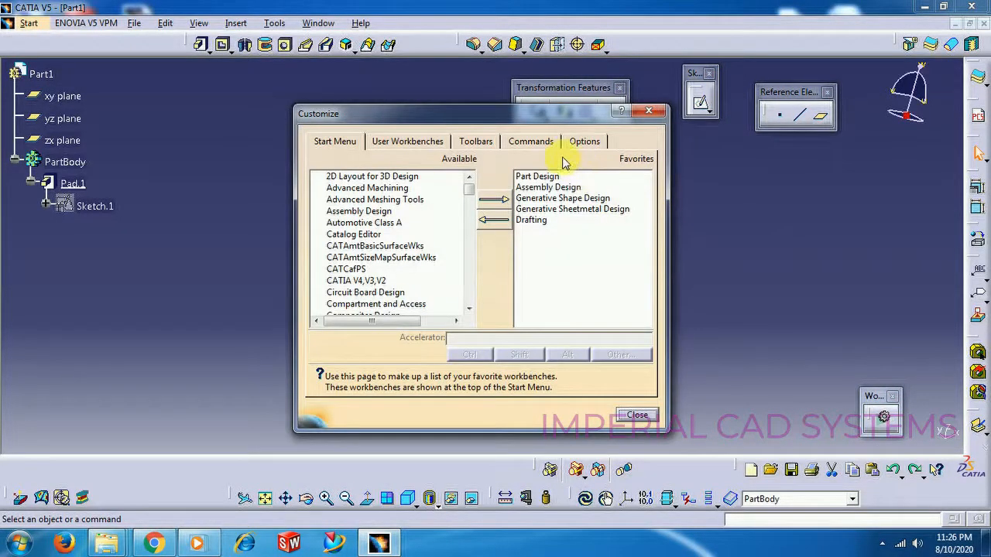
pyautogui.click(586, 141)
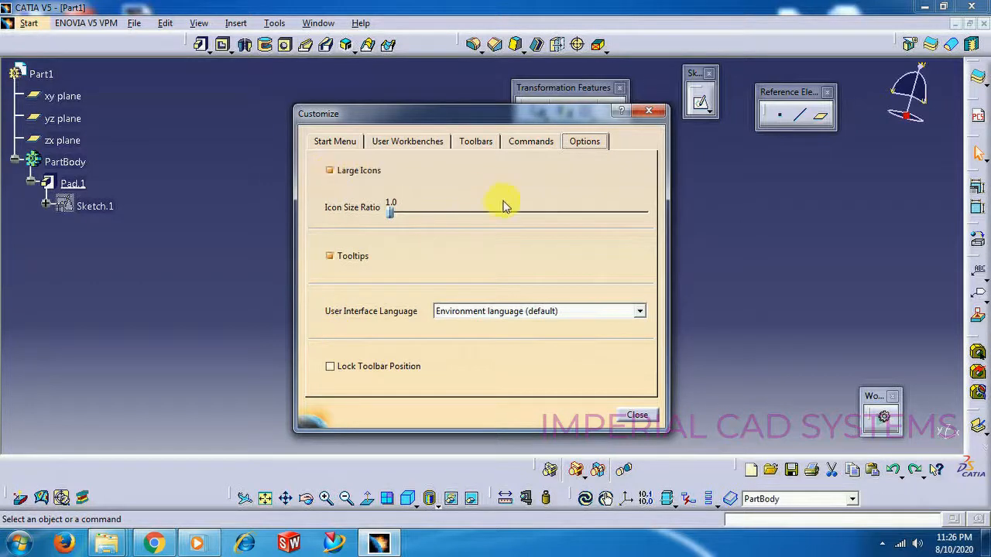
pyautogui.click(390, 217)
pyautogui.moveTo(471, 224); pyautogui.dragTo(482, 223)
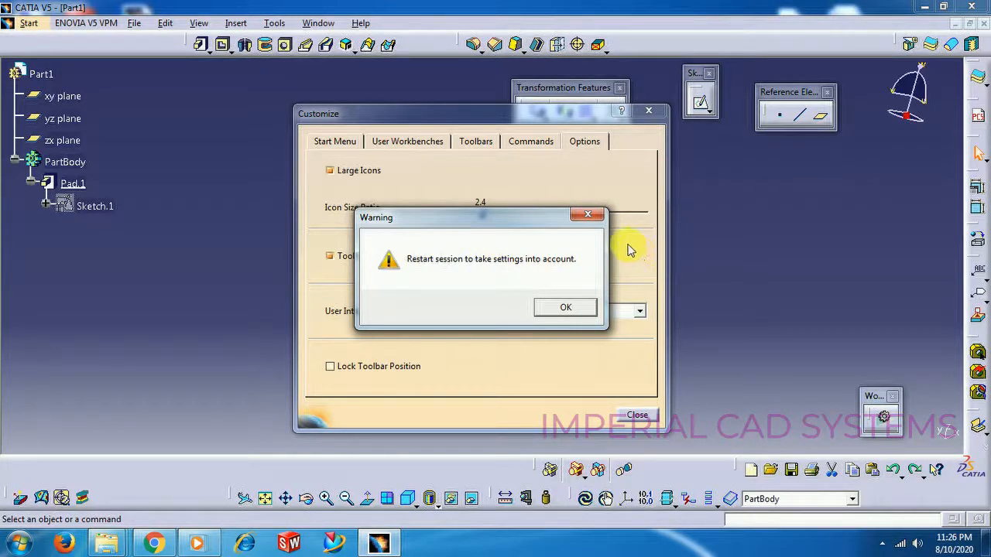
pyautogui.click(590, 215)
# Step: Set the icon size ratio back to 1.0 and enable Lock Toolbar Position in the customization options
pyautogui.click(480, 217)
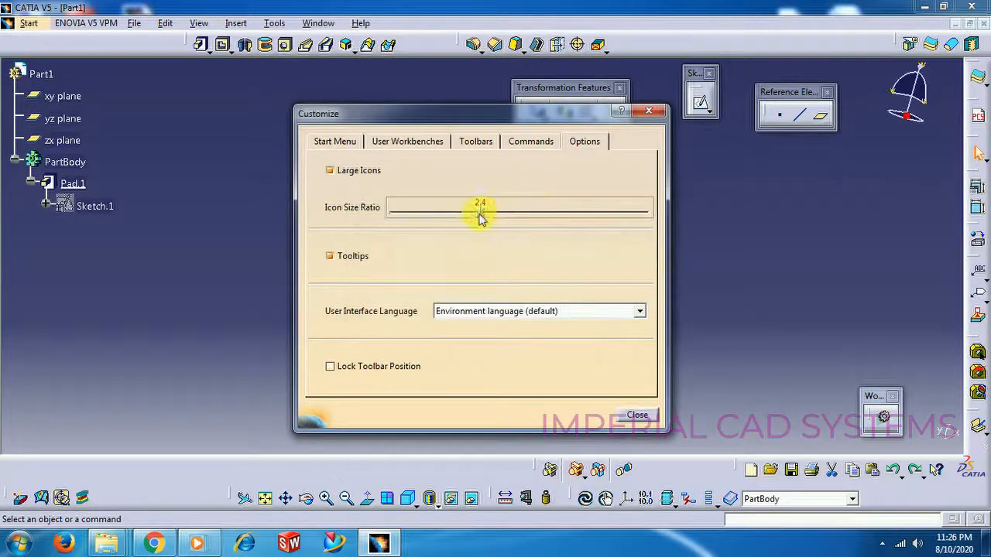
pyautogui.moveTo(404, 220); pyautogui.dragTo(391, 214)
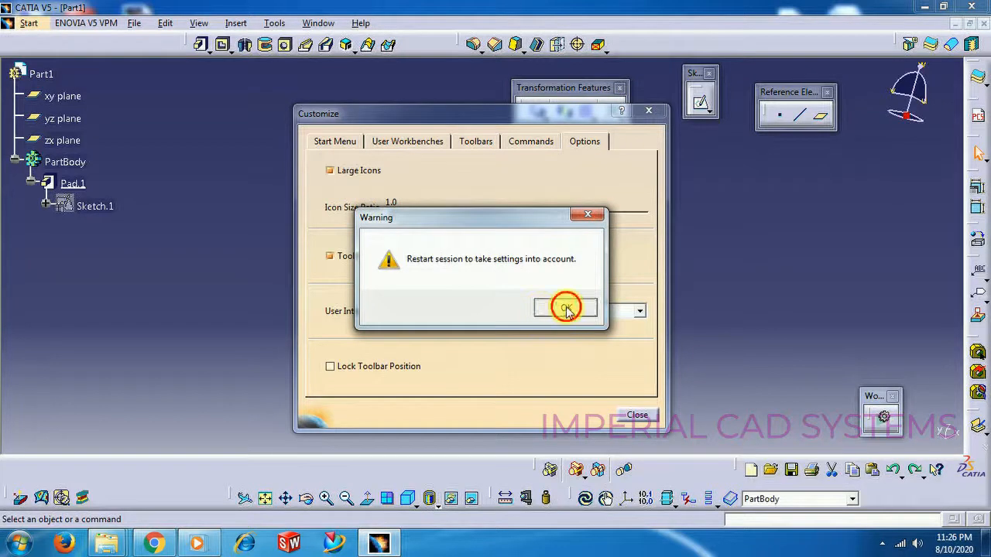
pyautogui.click(566, 305)
pyautogui.click(329, 368)
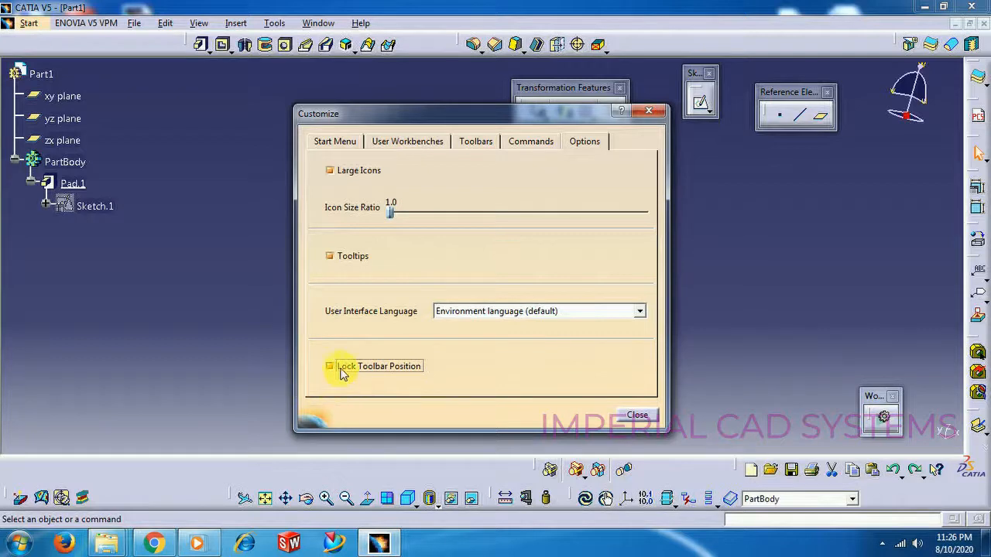
pyautogui.click(637, 415)
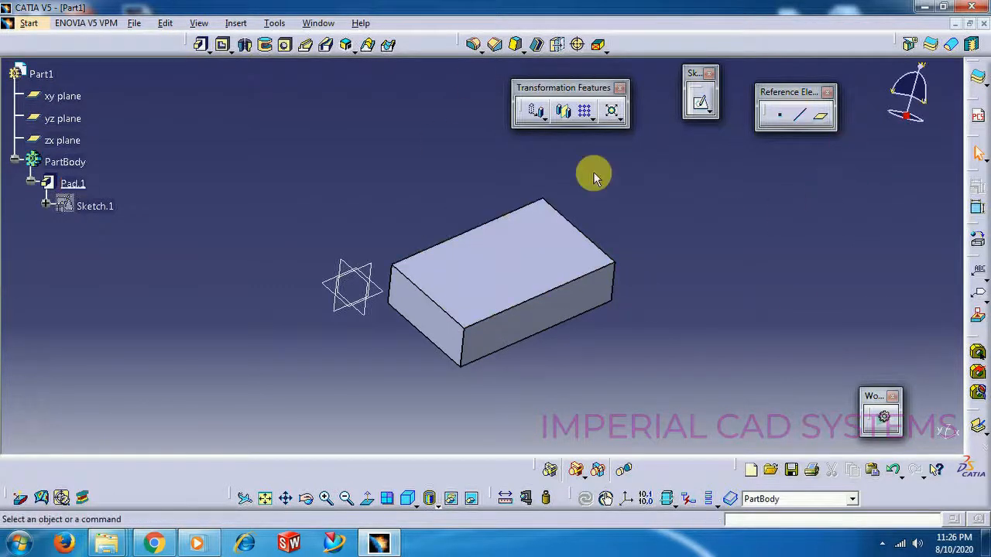
# Step: Move the floating Transformation Features and Reference Elements toolbars to new places over the work area
pyautogui.click(576, 89)
pyautogui.moveTo(576, 89); pyautogui.dragTo(695, 255)
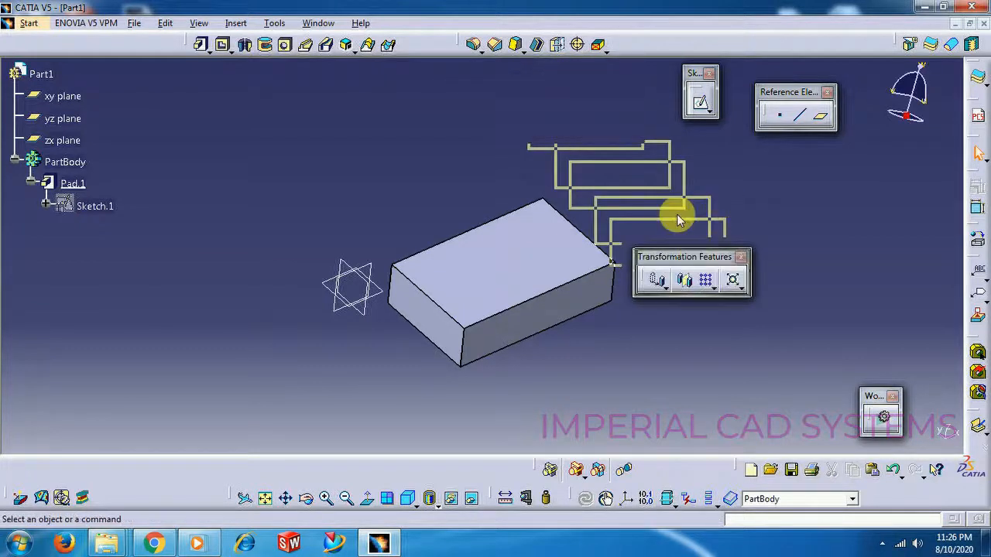
pyautogui.moveTo(519, 82); pyautogui.dragTo(537, 91)
pyautogui.moveTo(778, 92); pyautogui.dragTo(805, 86)
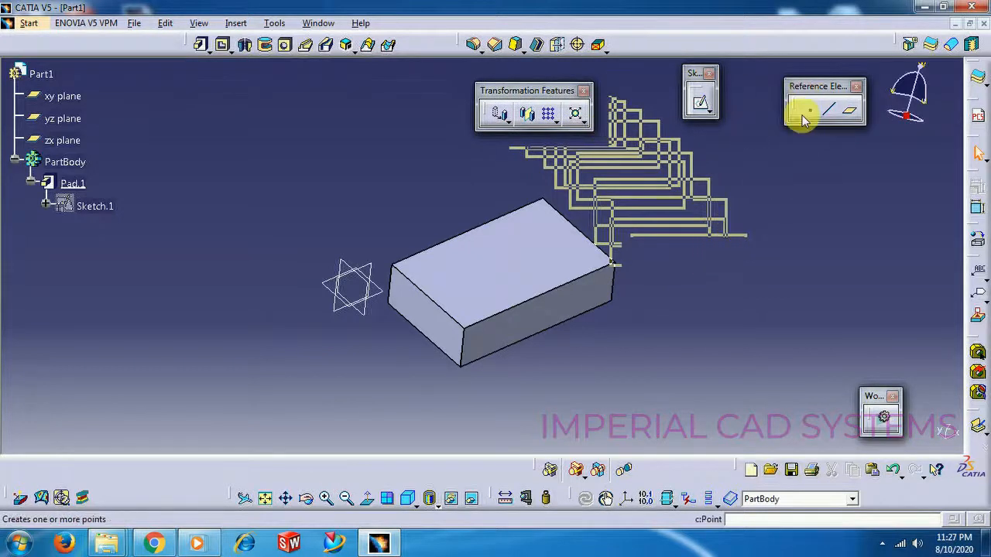
pyautogui.moveTo(783, 220); pyautogui.dragTo(762, 225, button='middle')
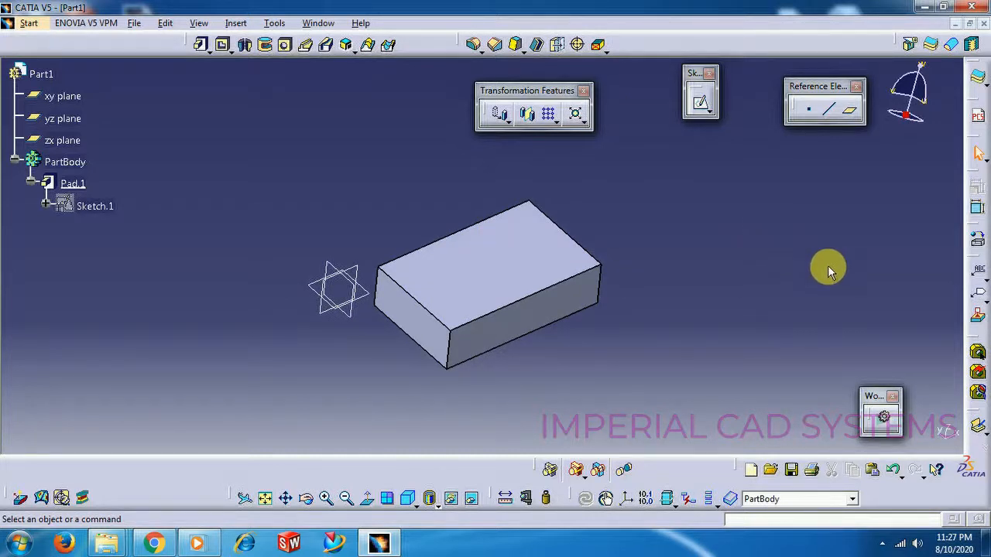
pyautogui.click(276, 24)
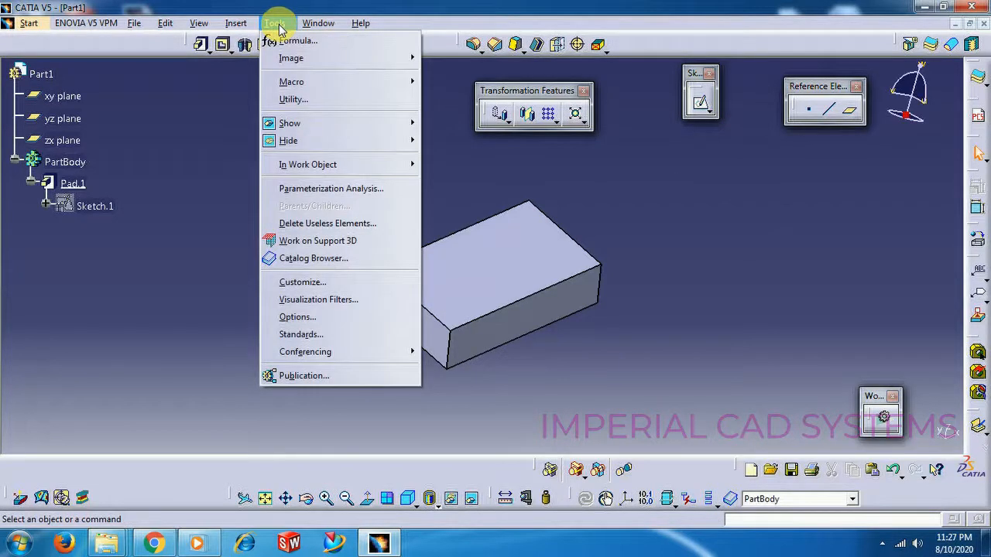
pyautogui.click(350, 318)
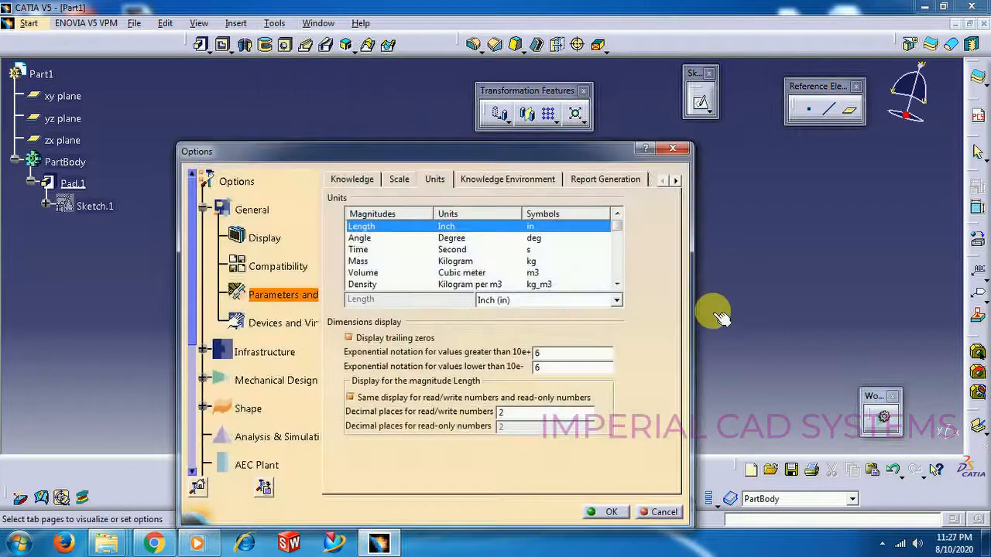
pyautogui.click(672, 149)
# Step: Disable Lock Toolbar Position in the customization options and close the customization dialog
pyautogui.click(275, 23)
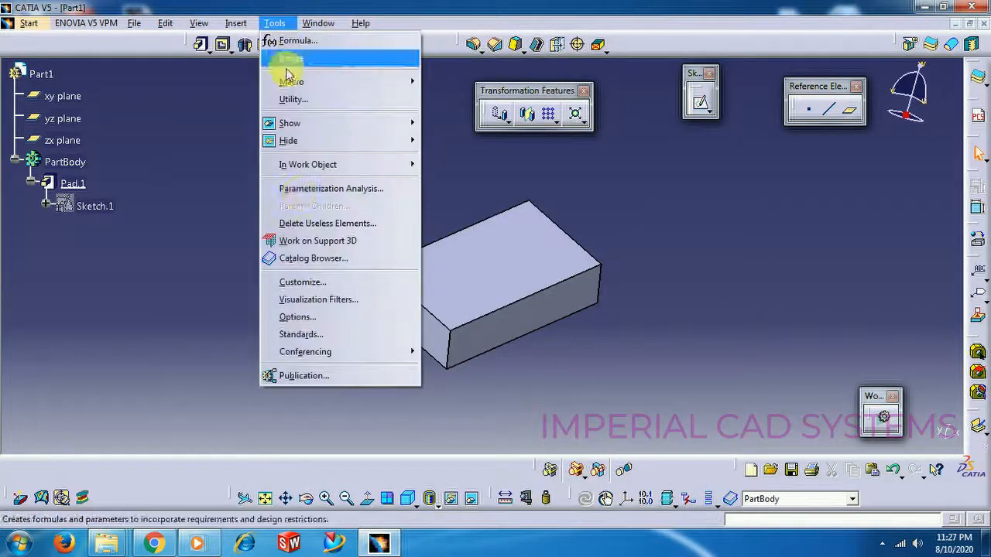
pyautogui.click(300, 282)
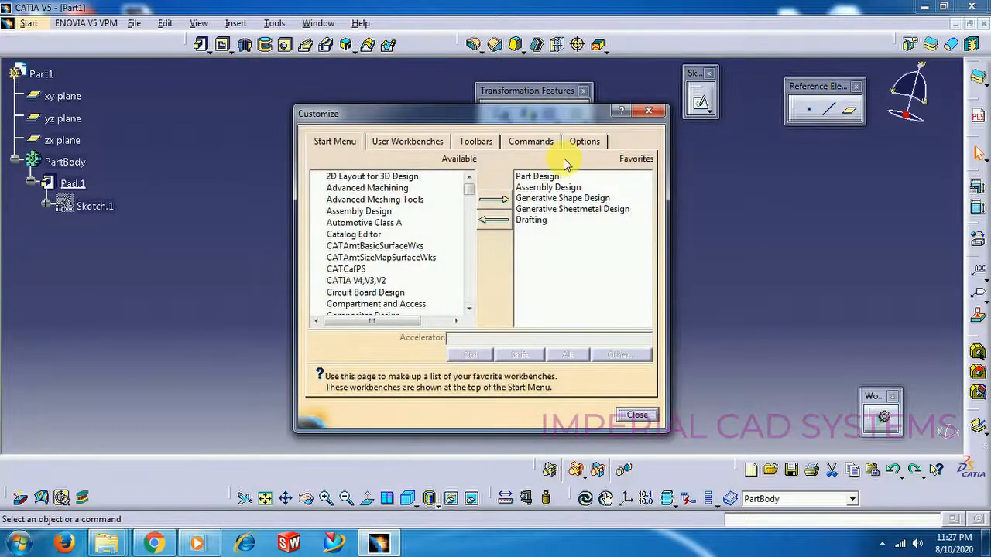
pyautogui.click(582, 142)
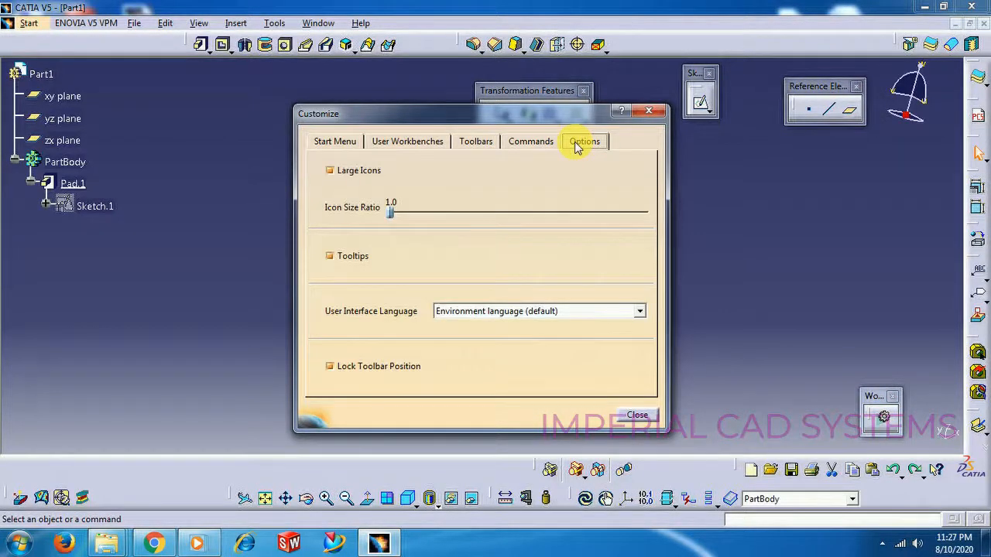
pyautogui.click(331, 368)
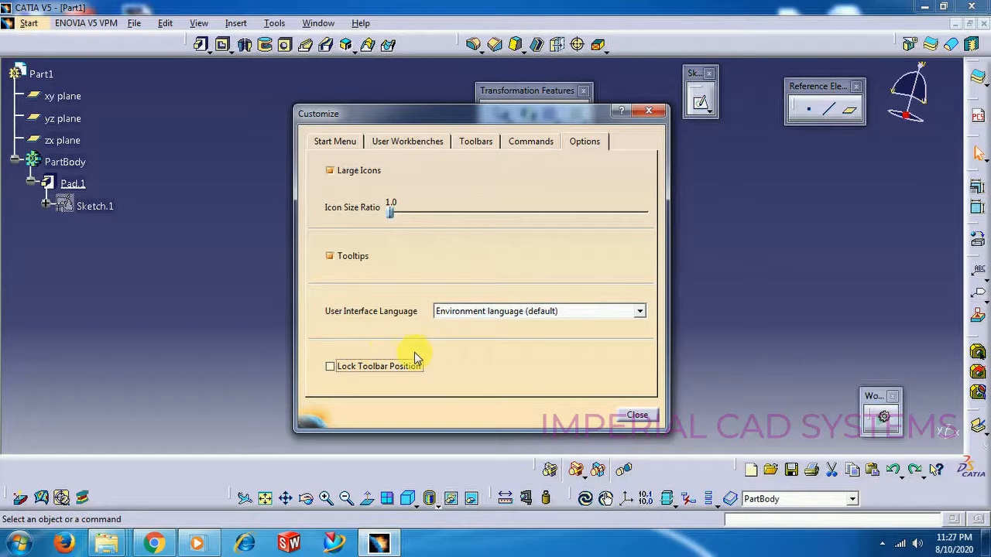
pyautogui.click(642, 418)
pyautogui.moveTo(596, 278)
pyautogui.mouseDown(button='middle')
pyautogui.moveTo(601, 248)
pyautogui.moveTo(591, 271)
pyautogui.mouseUp(button='middle')
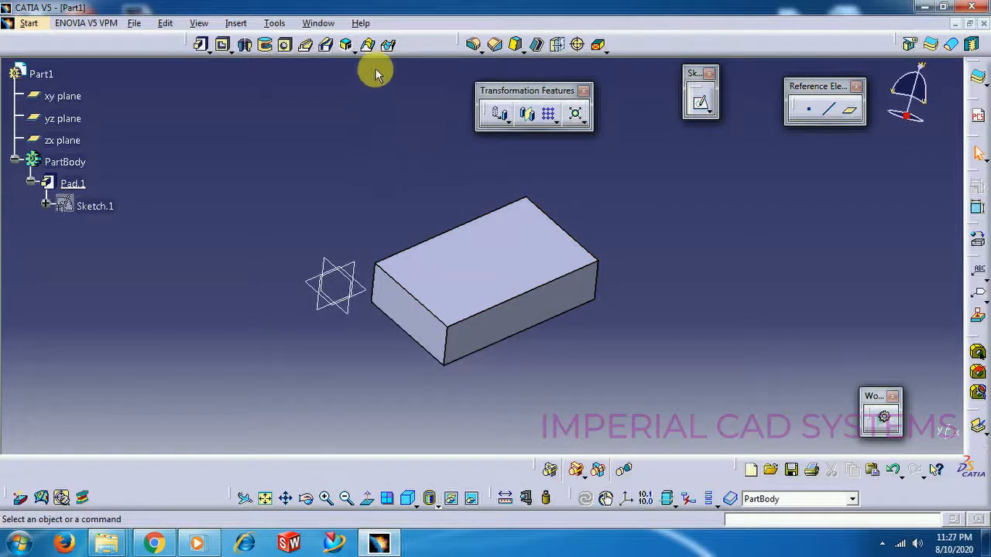
# Step: Look over the available help resources and minimize the CATIA window to show the desktop
pyautogui.click(361, 22)
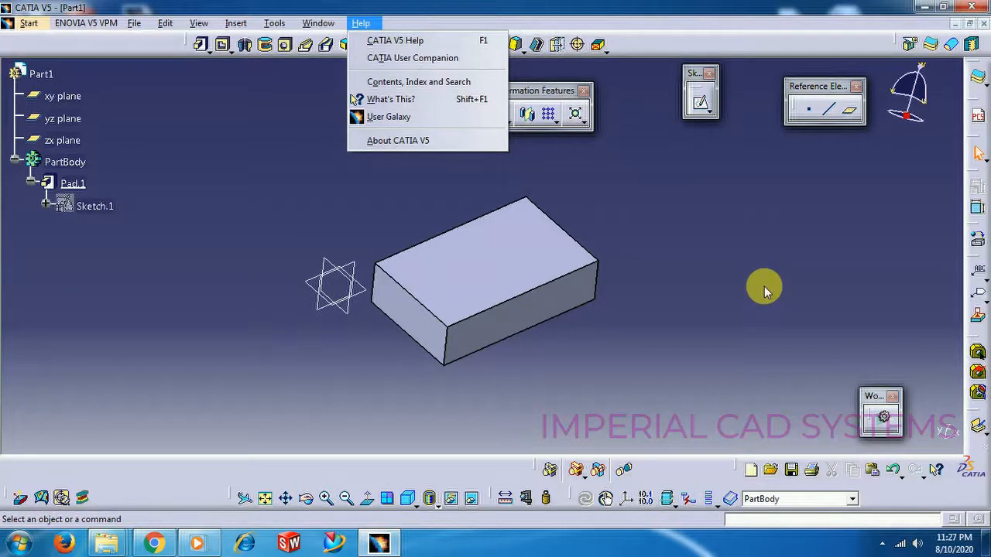
pyautogui.click(705, 236)
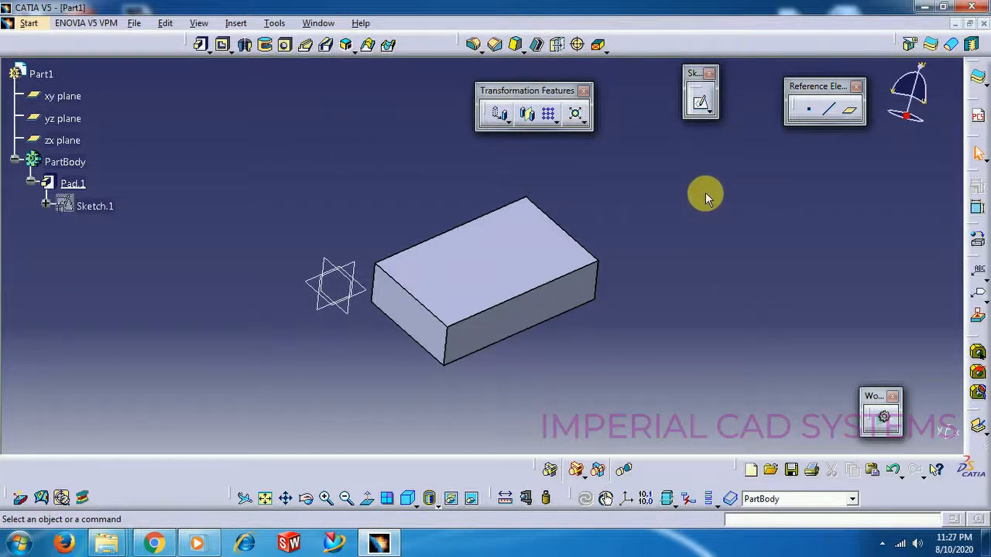
pyautogui.click(925, 7)
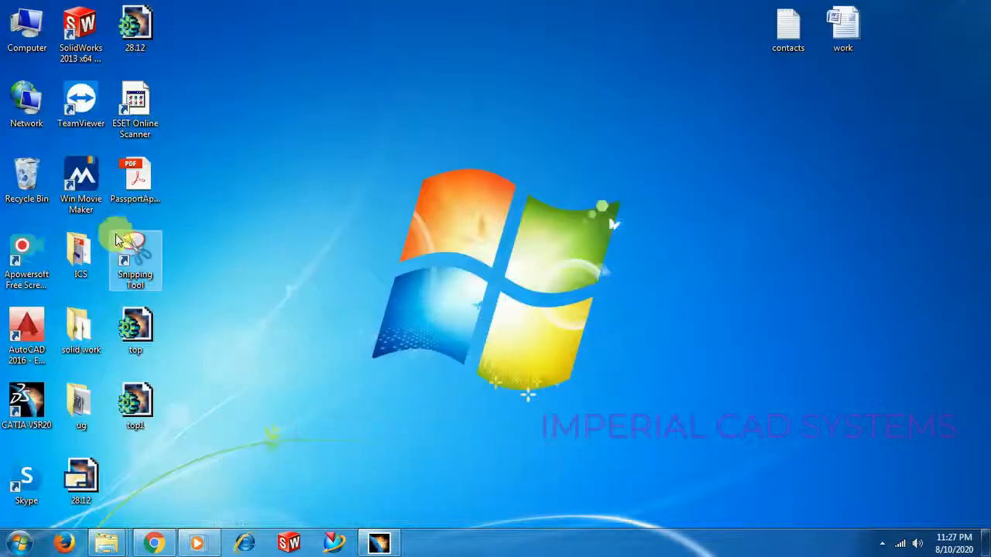
# Step: Switch back to CATIA, view the program's version and copyright information, and close it
pyautogui.click(378, 543)
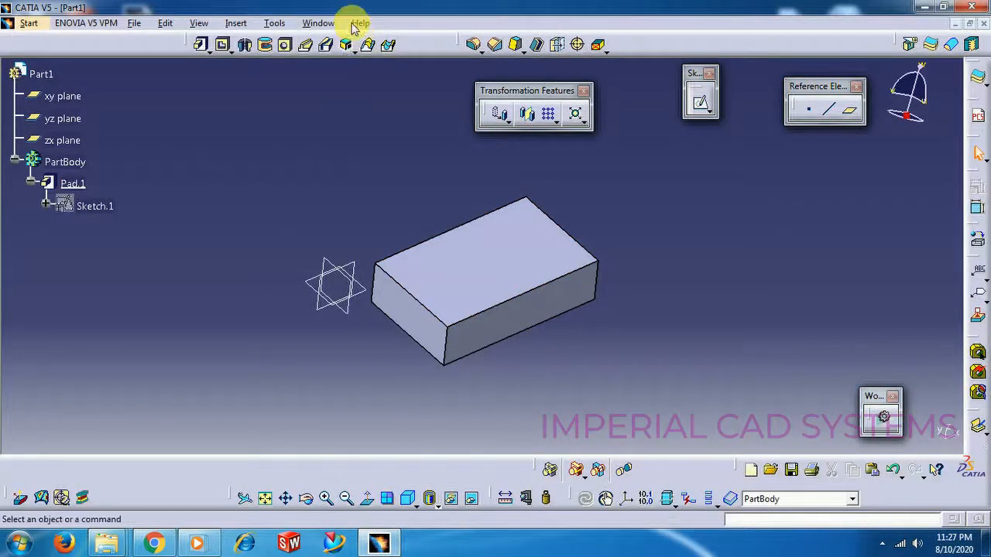
pyautogui.click(359, 22)
pyautogui.click(379, 142)
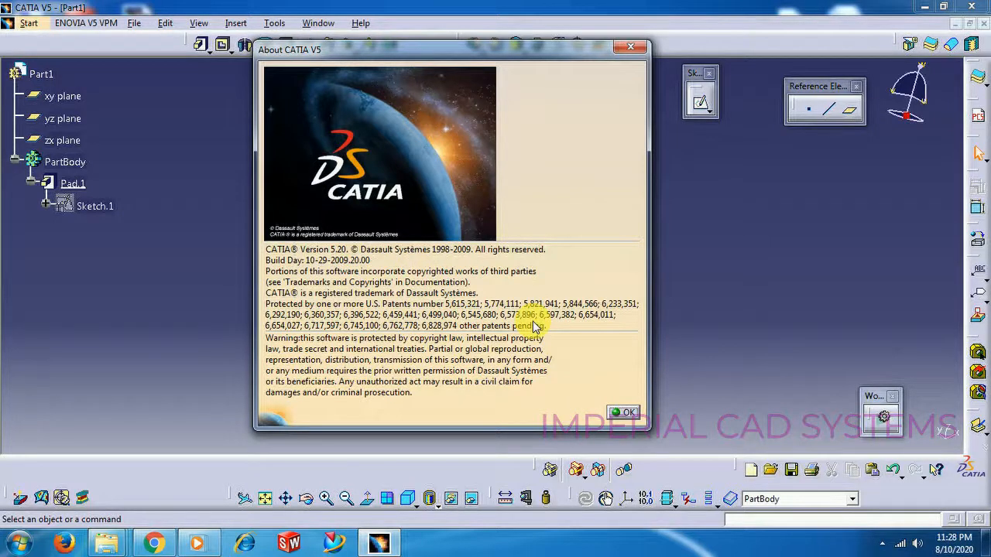
pyautogui.click(623, 412)
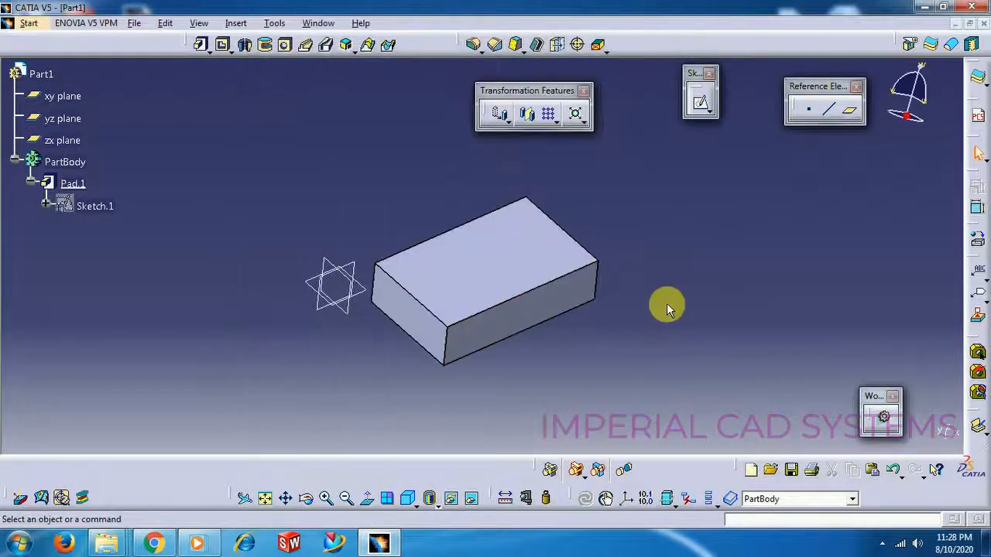
# Step: Examine the block and its reference planes from several angles, highlighting the xy plane and clearing the selection
pyautogui.moveTo(590, 310); pyautogui.dragTo(491, 286, button='middle')
pyautogui.moveTo(513, 336); pyautogui.dragTo(648, 312, button='middle')
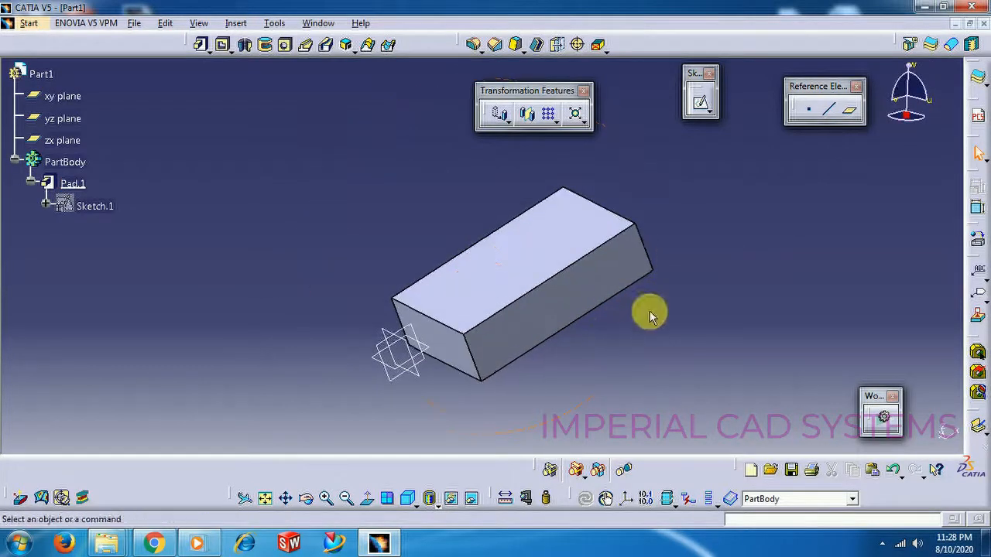
pyautogui.moveTo(465, 210); pyautogui.dragTo(540, 336, button='middle')
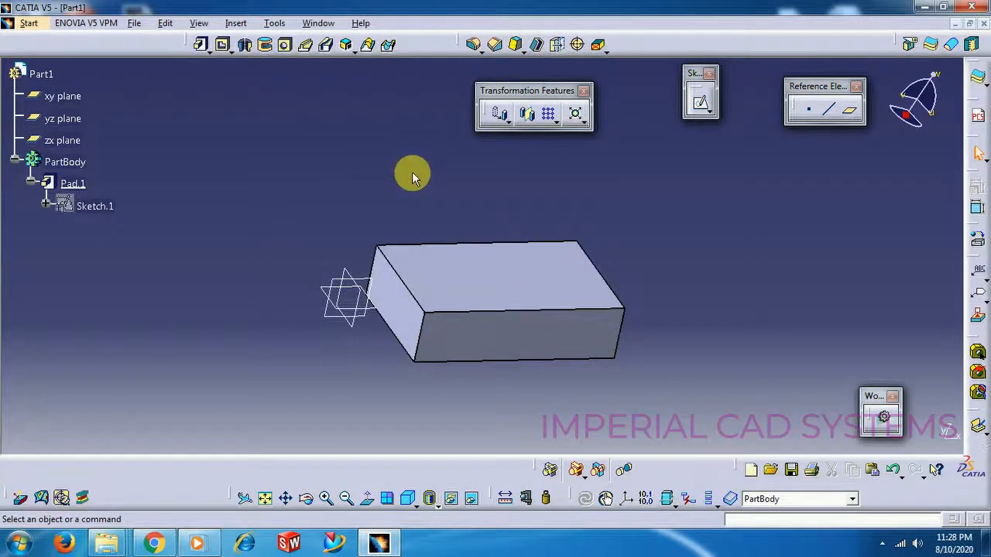
pyautogui.moveTo(465, 204); pyautogui.dragTo(349, 355, button='middle')
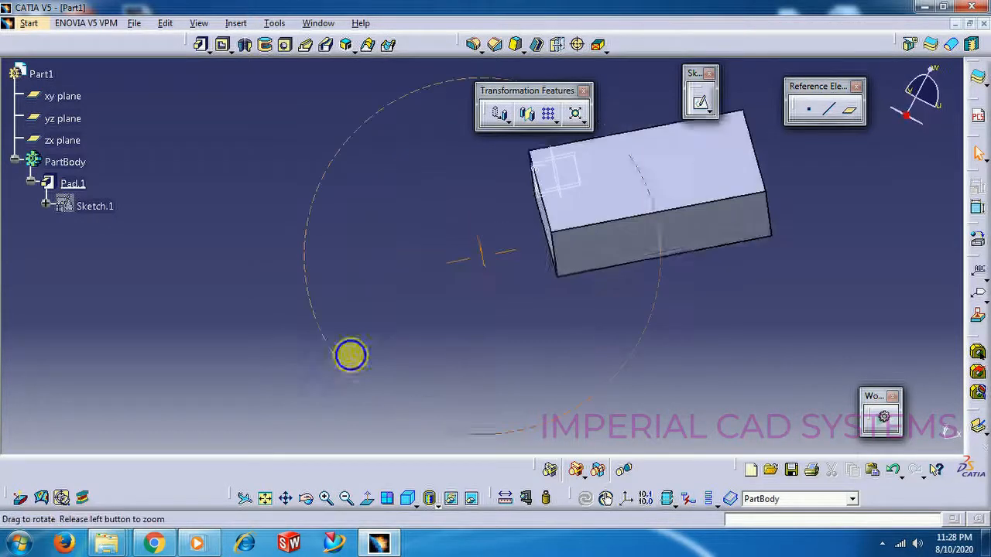
pyautogui.moveTo(580, 286); pyautogui.dragTo(565, 418, button='middle')
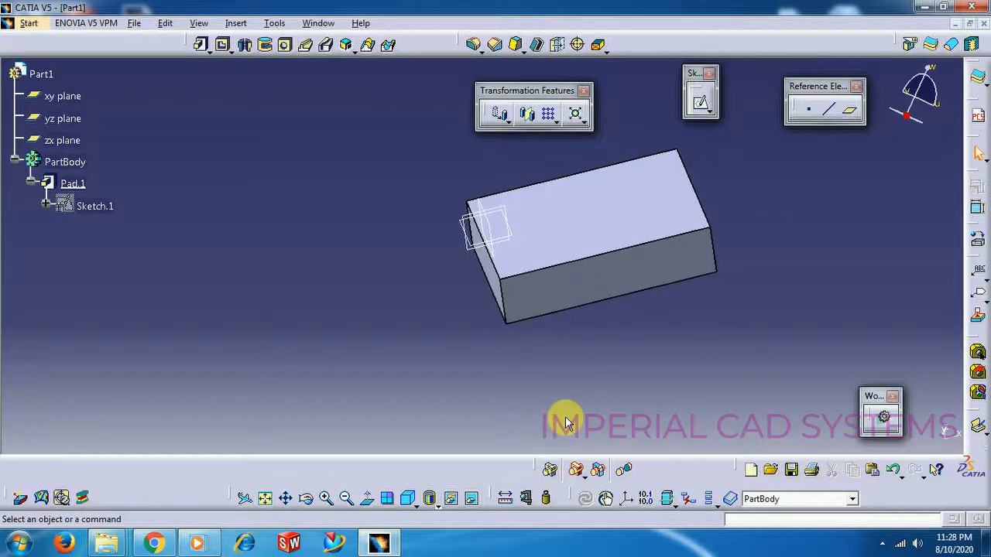
pyautogui.moveTo(431, 250); pyautogui.dragTo(559, 335, button='middle')
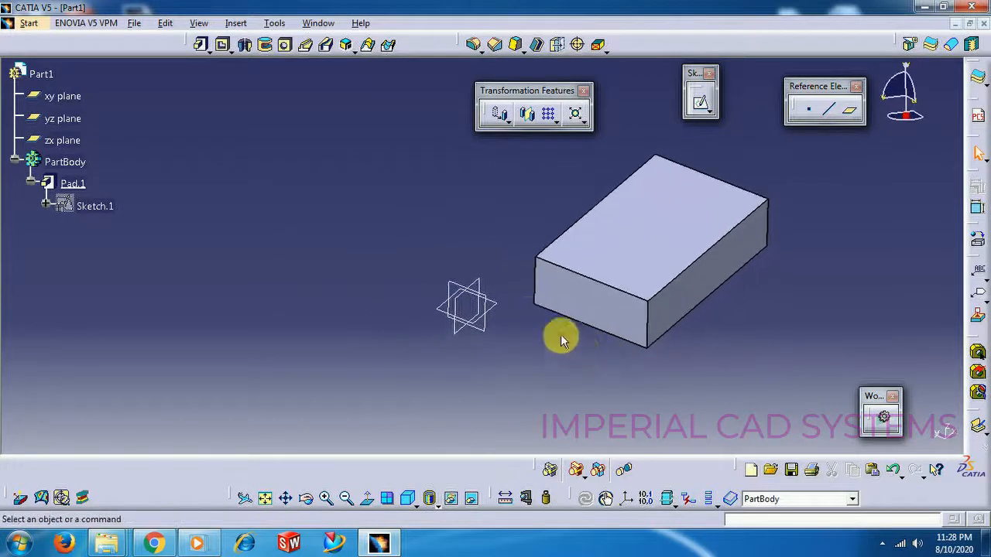
pyautogui.click(469, 292)
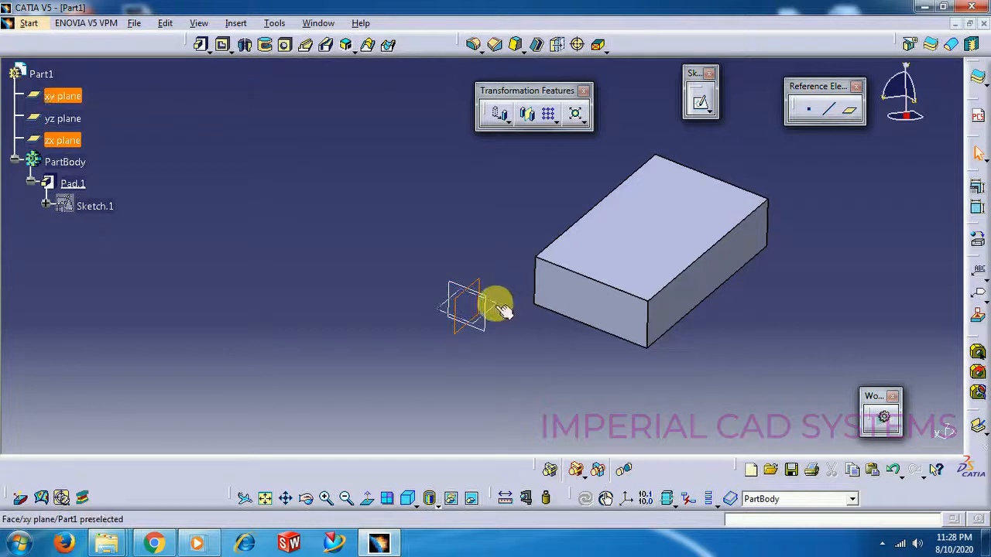
pyautogui.click(498, 310)
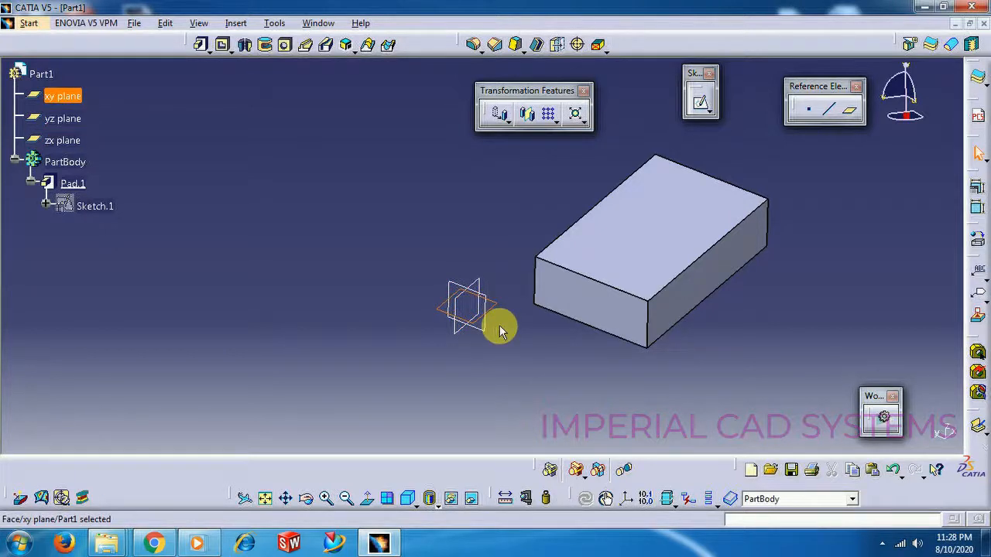
pyautogui.click(157, 173)
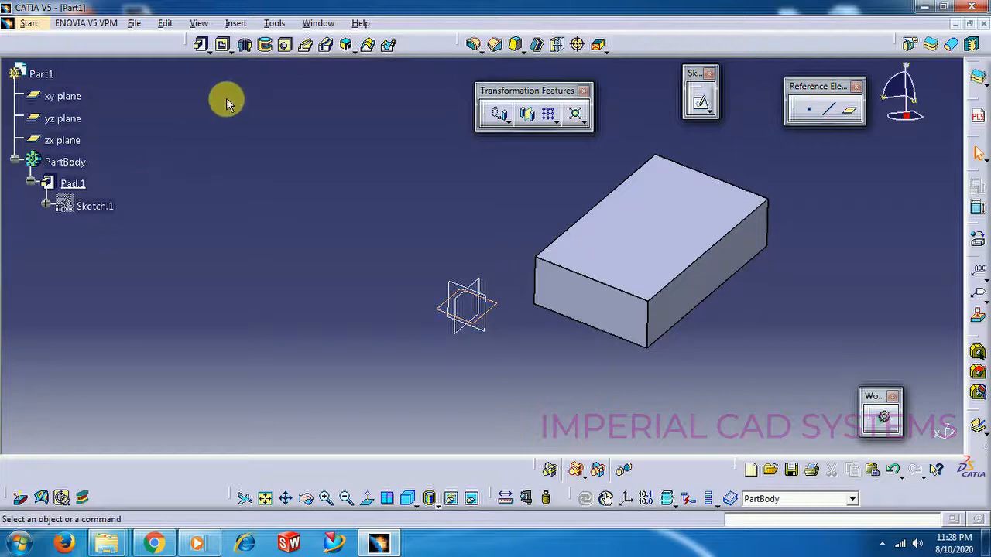
# Step: Set the axis system display size to 45 mm in the Part Infrastructure display options and check the enlarged reference planes
pyautogui.click(272, 24)
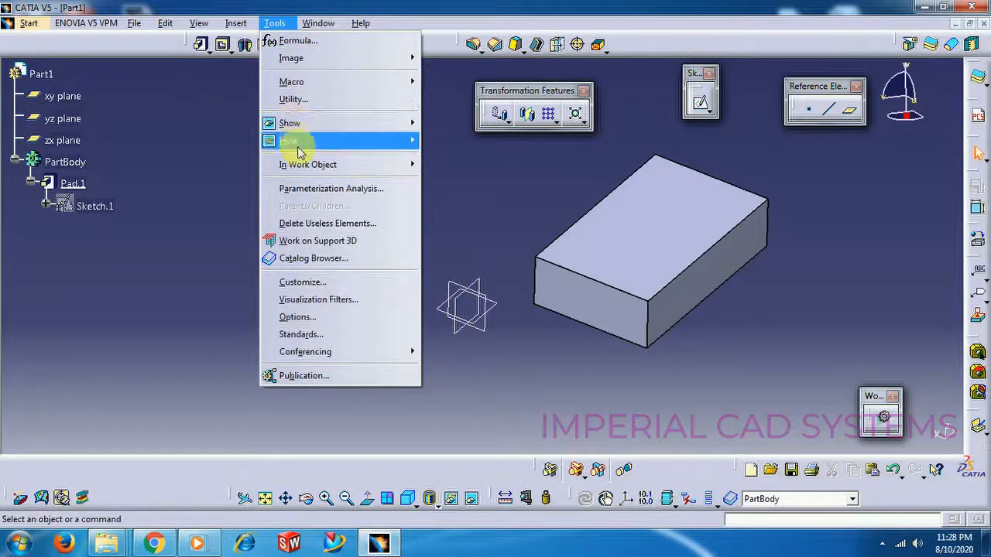
pyautogui.click(309, 318)
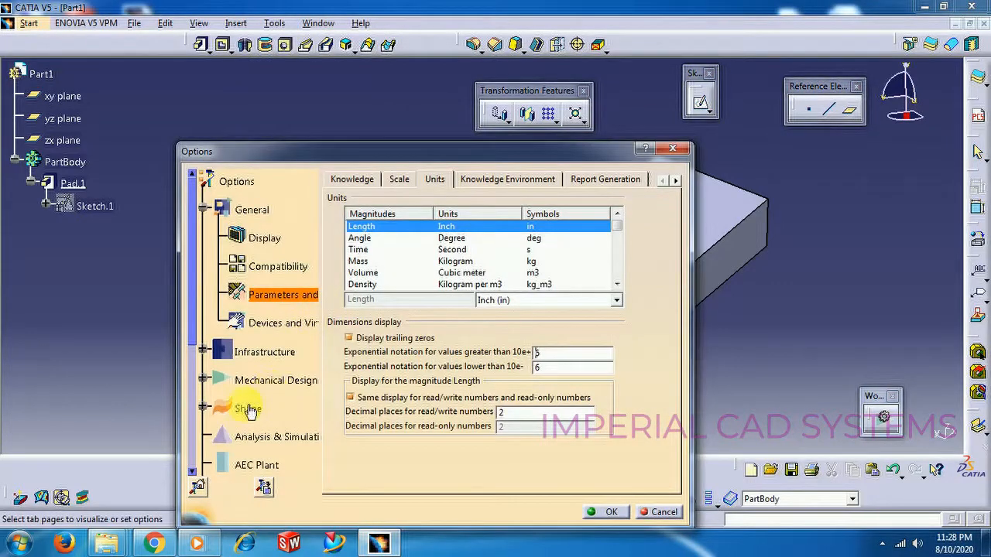
pyautogui.click(205, 352)
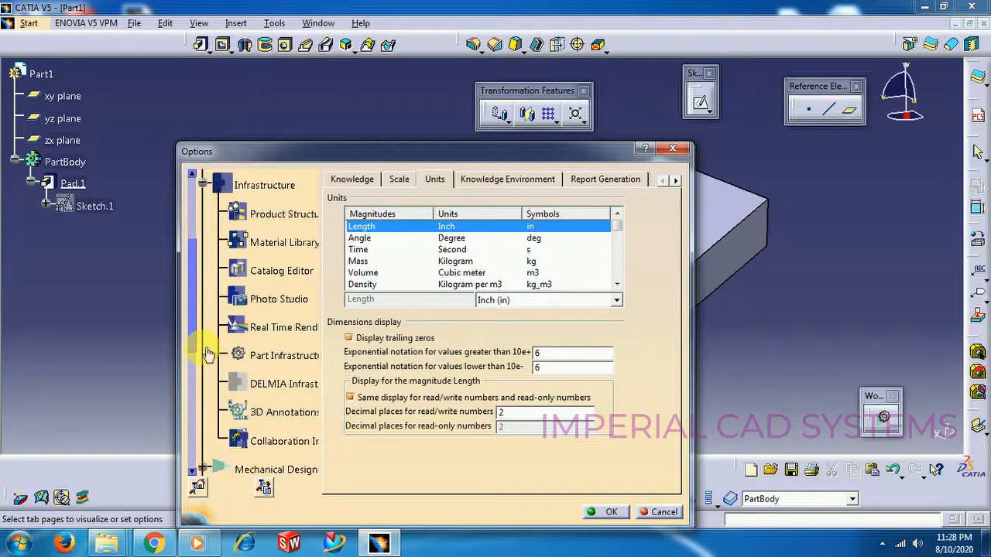
pyautogui.click(283, 356)
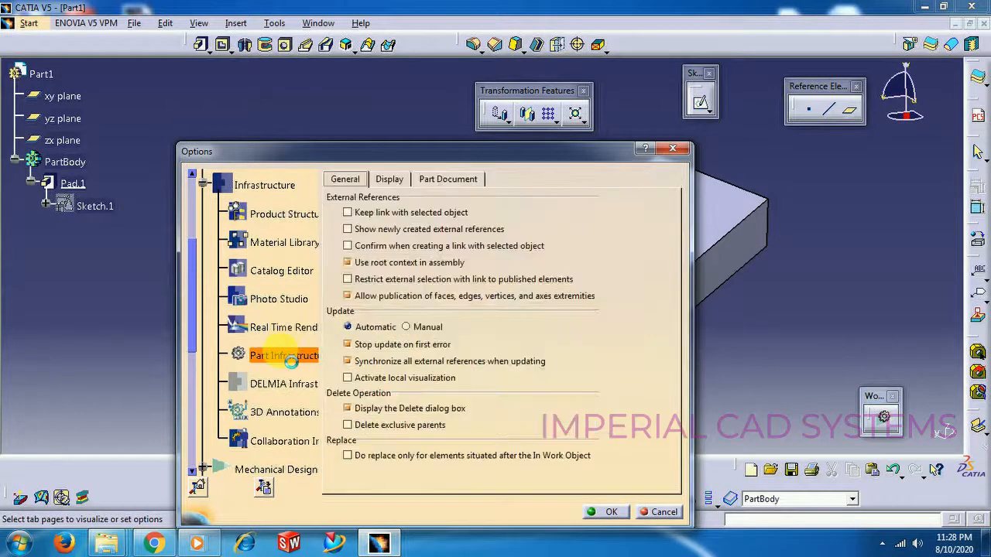
pyautogui.click(390, 180)
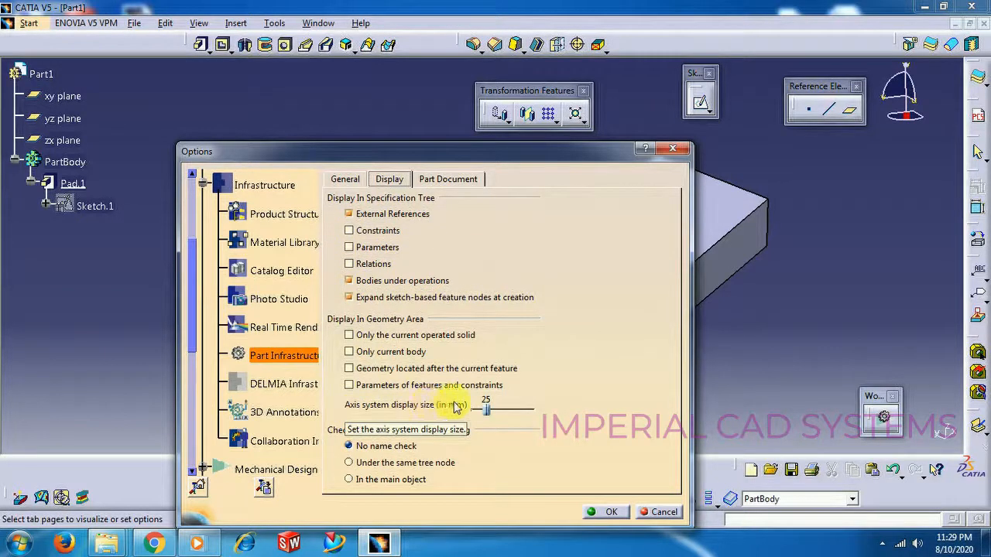
pyautogui.moveTo(489, 414); pyautogui.dragTo(501, 420)
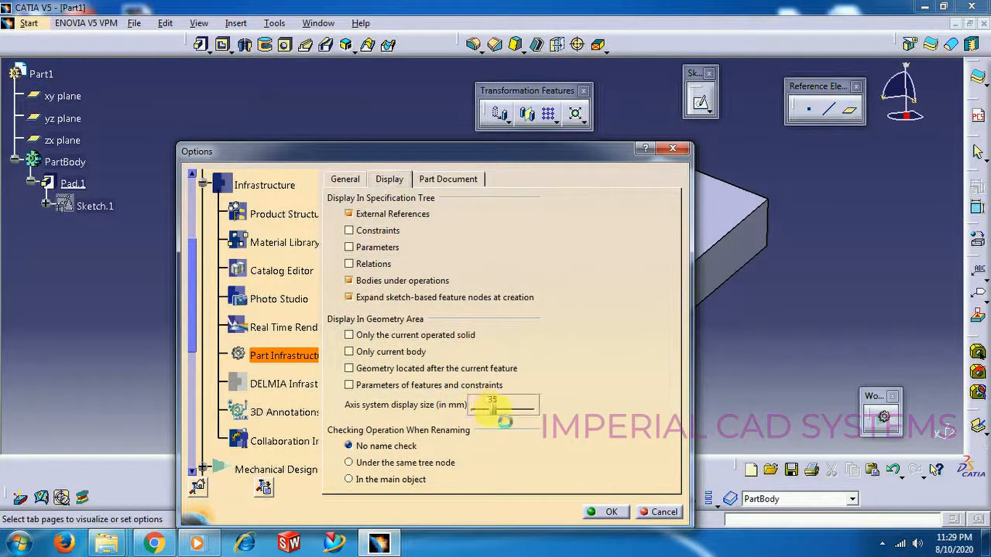
pyautogui.click(606, 511)
pyautogui.moveTo(374, 263); pyautogui.dragTo(369, 287, button='middle')
pyautogui.moveTo(518, 351); pyautogui.dragTo(442, 287, button='middle')
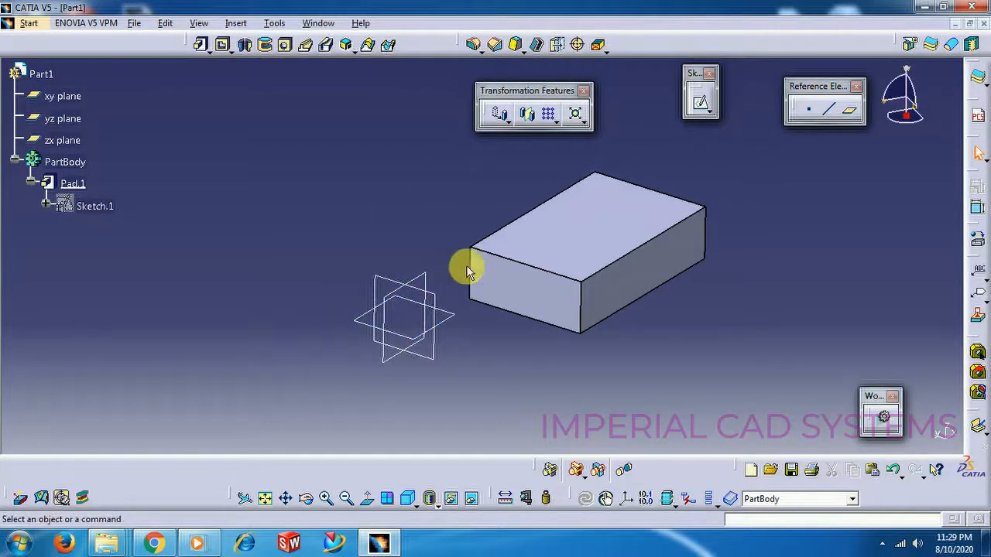
pyautogui.moveTo(438, 332)
pyautogui.mouseDown(button='middle')
pyautogui.moveTo(435, 308)
pyautogui.moveTo(438, 323)
pyautogui.mouseUp(button='middle')
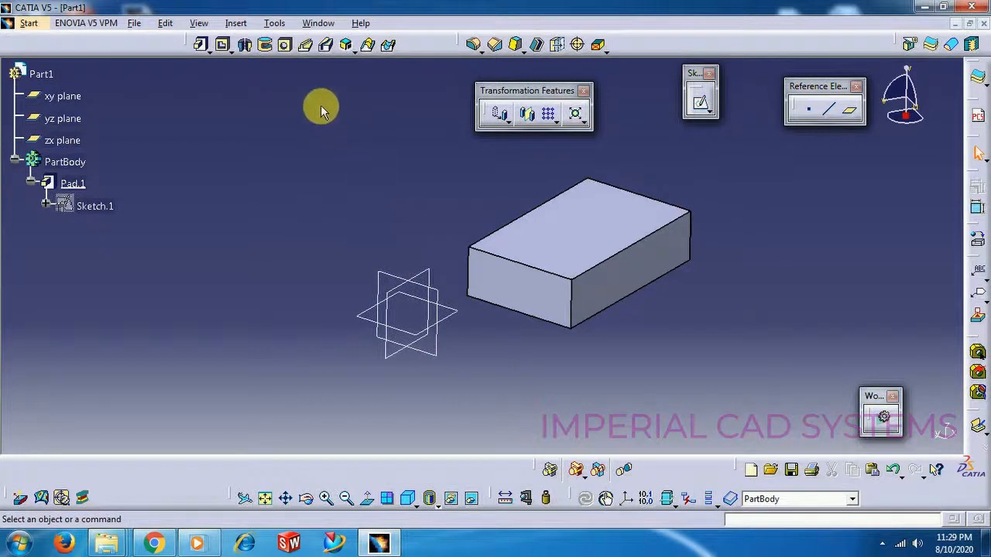
# Step: Enable Create an axis system for new parts in the Part Document options and apply the setting
pyautogui.click(274, 25)
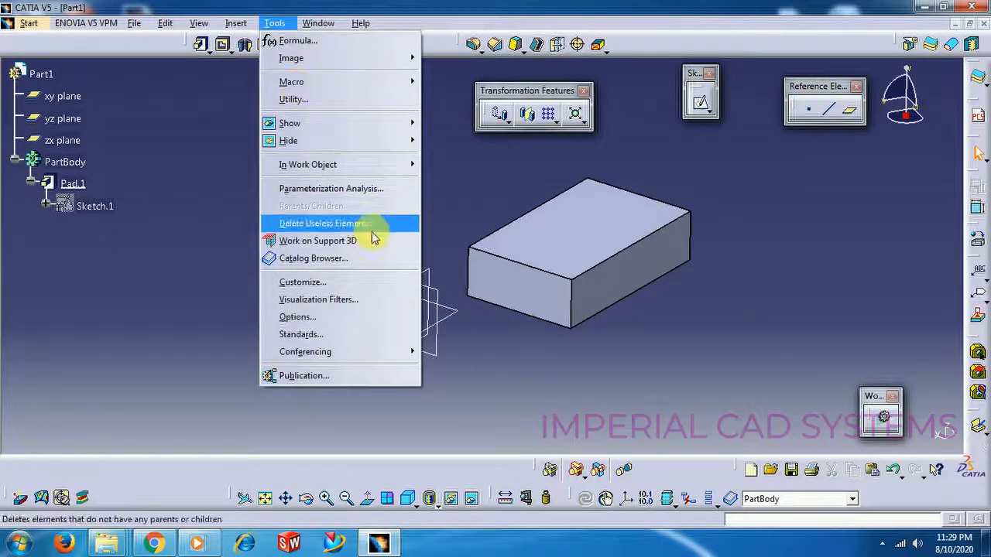
pyautogui.click(296, 317)
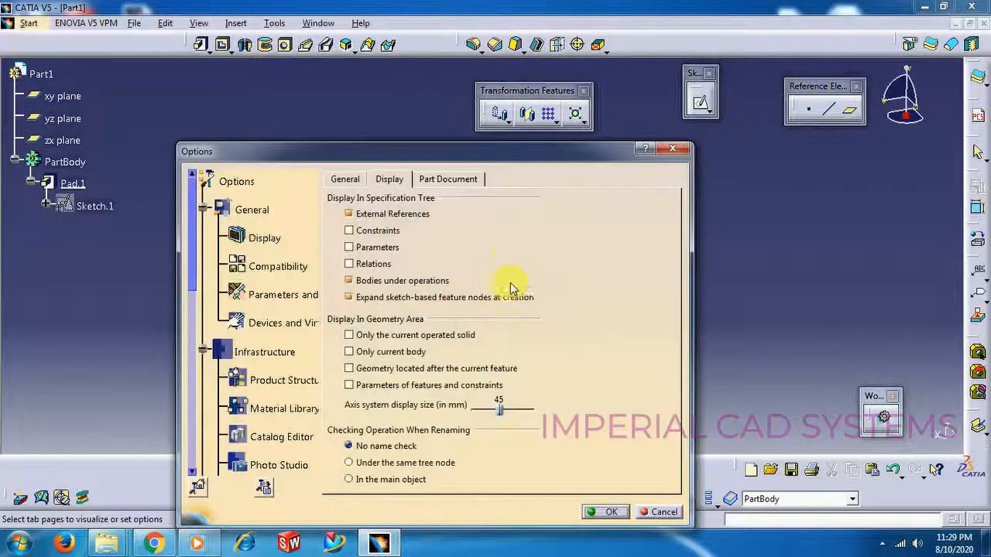
pyautogui.click(445, 183)
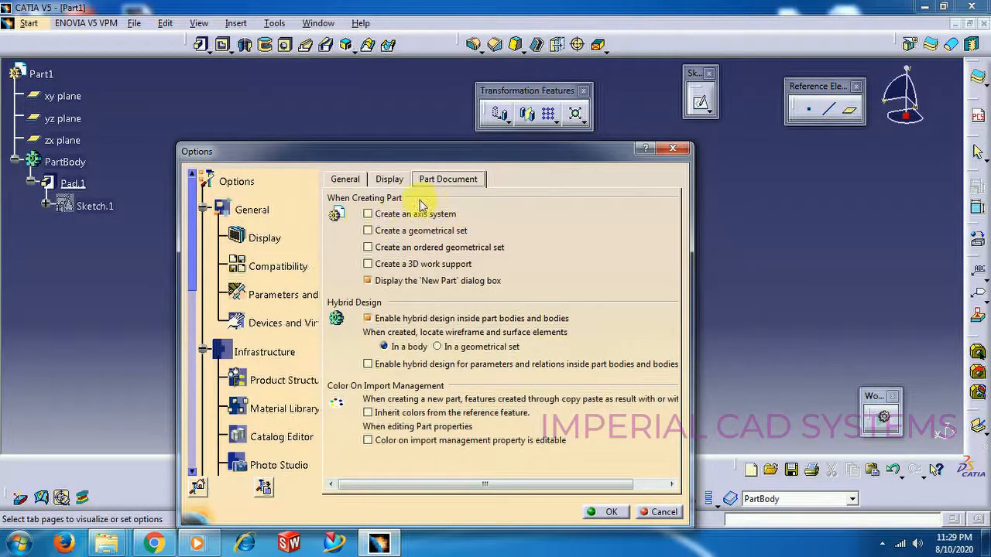
pyautogui.click(368, 215)
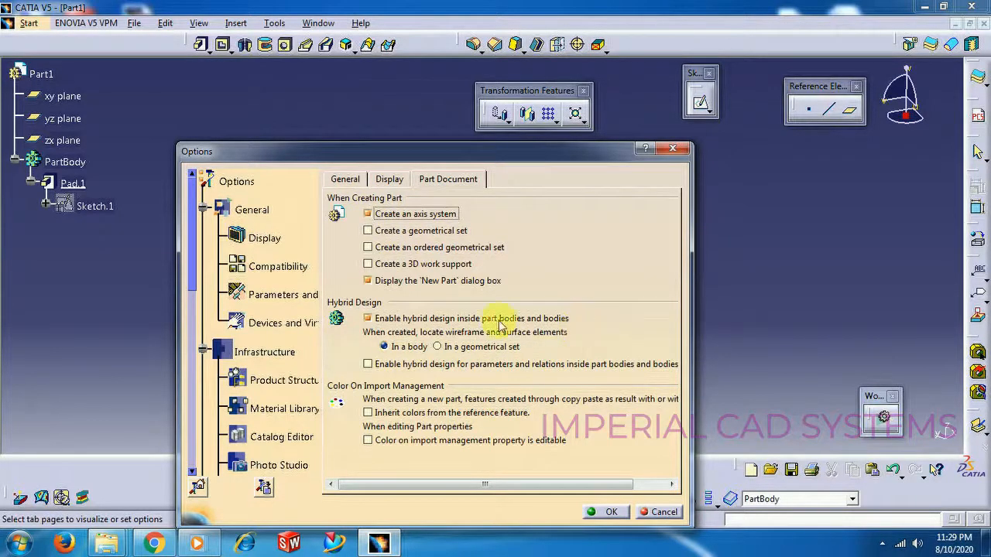
pyautogui.click(612, 512)
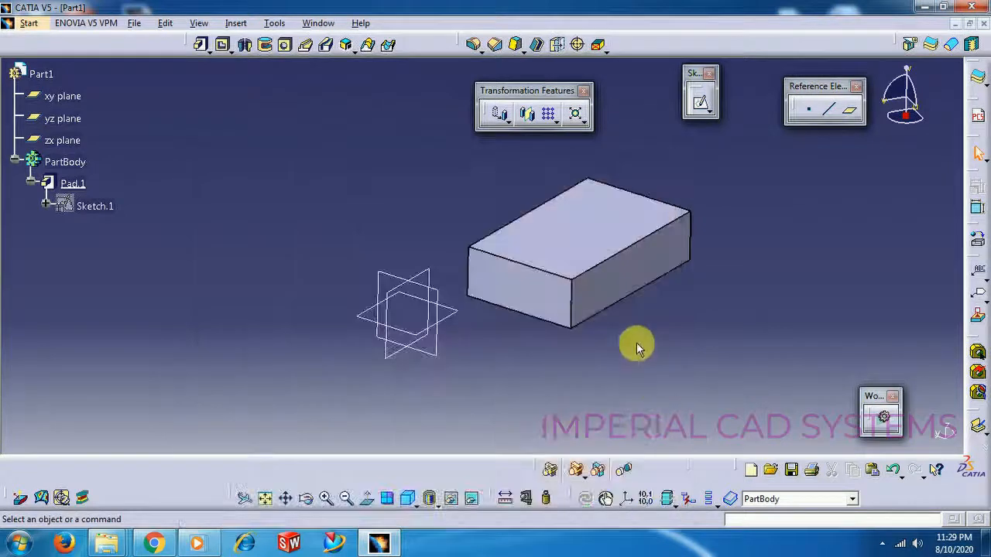
# Step: Create a new Part document with the default part name and hybrid design enabled
pyautogui.click(133, 24)
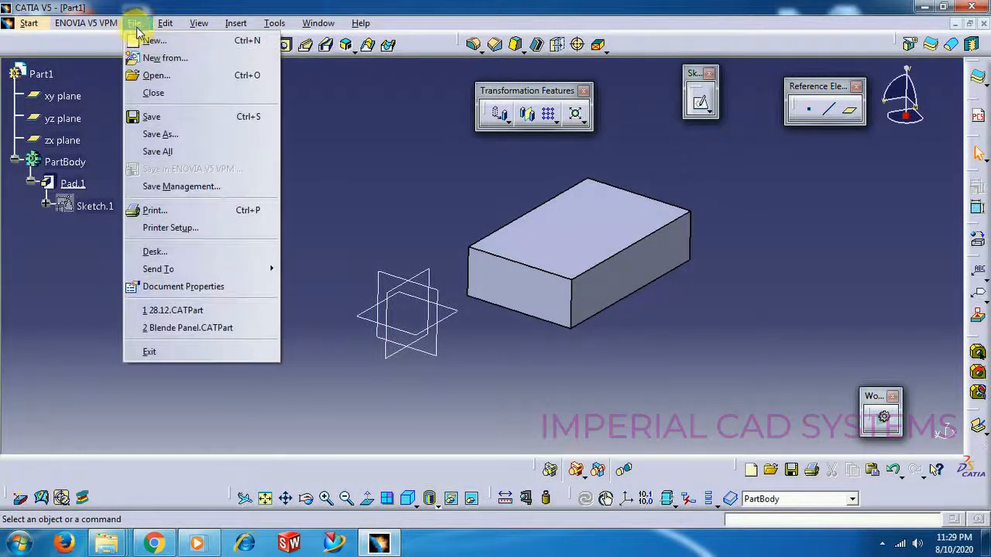
pyautogui.click(145, 41)
pyautogui.click(590, 273)
pyautogui.scroll(-3, 589, 273)
pyautogui.press('p')
pyautogui.click(644, 319)
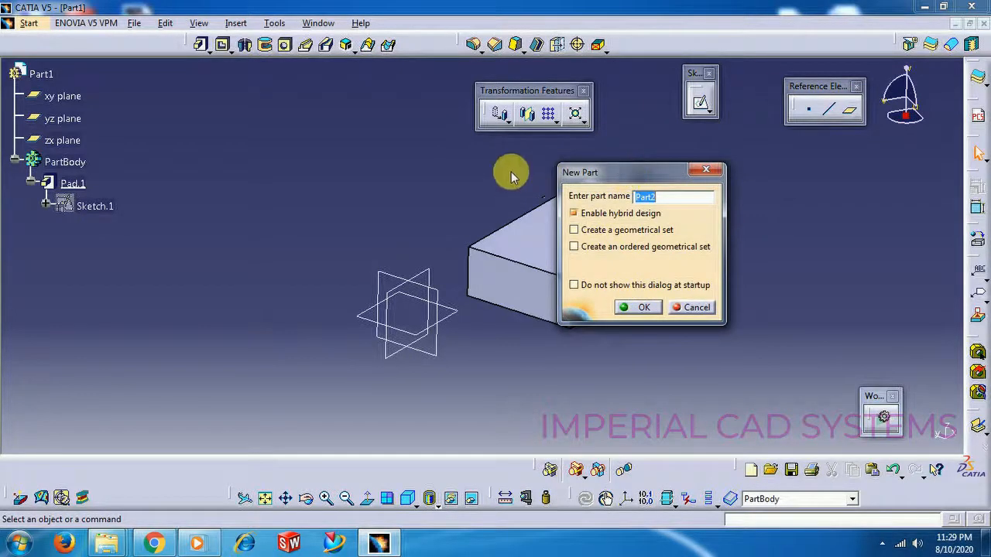
pyautogui.moveTo(631, 172); pyautogui.dragTo(732, 202)
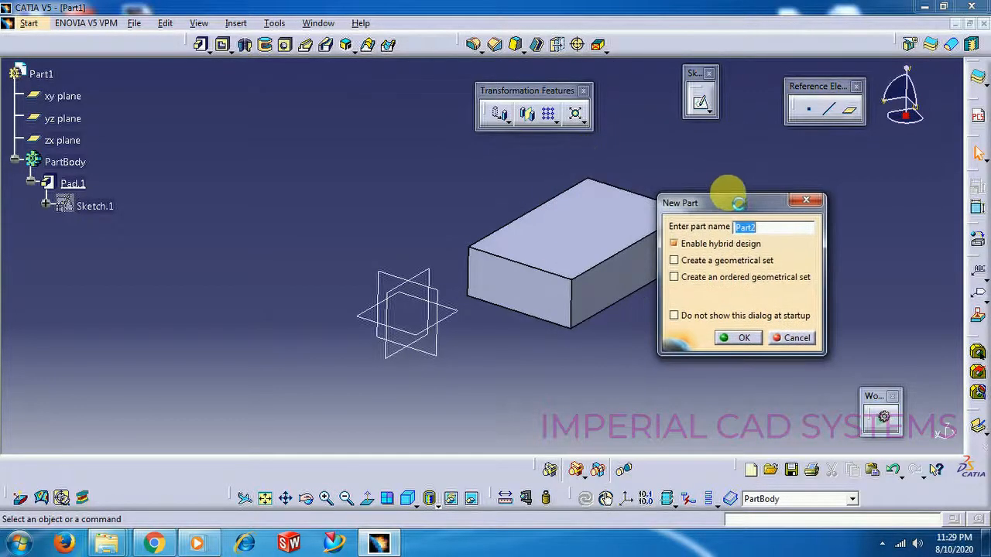
pyautogui.click(743, 342)
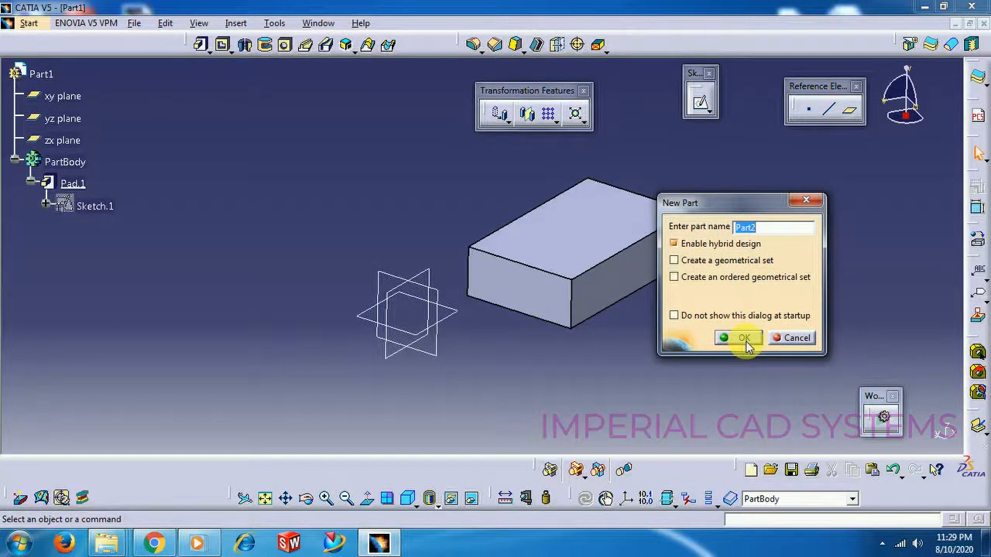
pyautogui.click(743, 339)
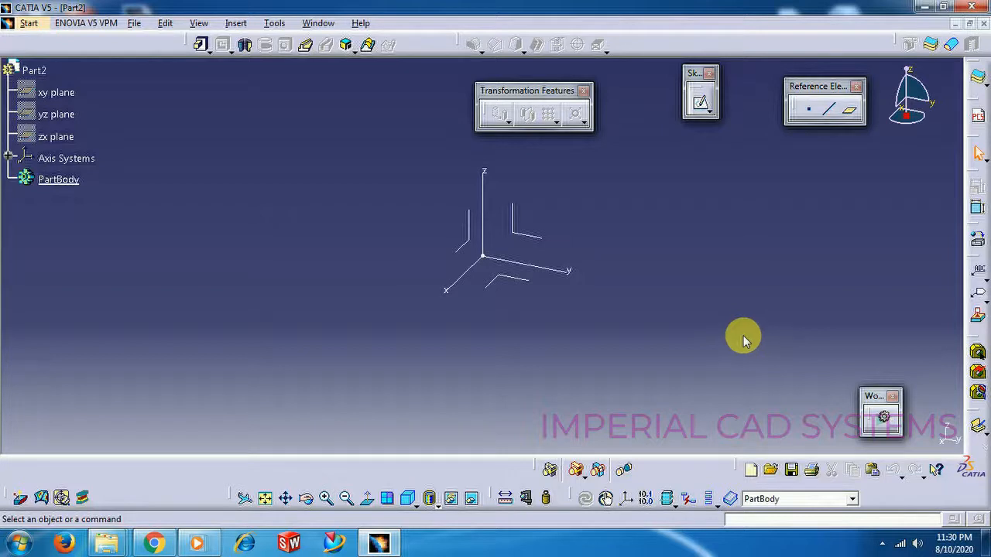
# Step: Show the hidden xy, yz and zx planes of the new part
pyautogui.rightClick(53, 96)
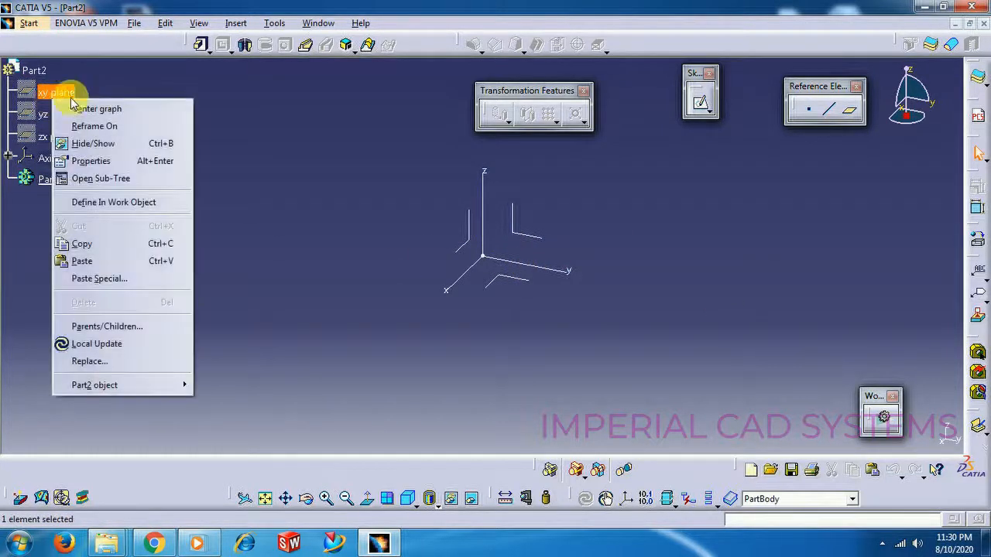
pyautogui.click(106, 148)
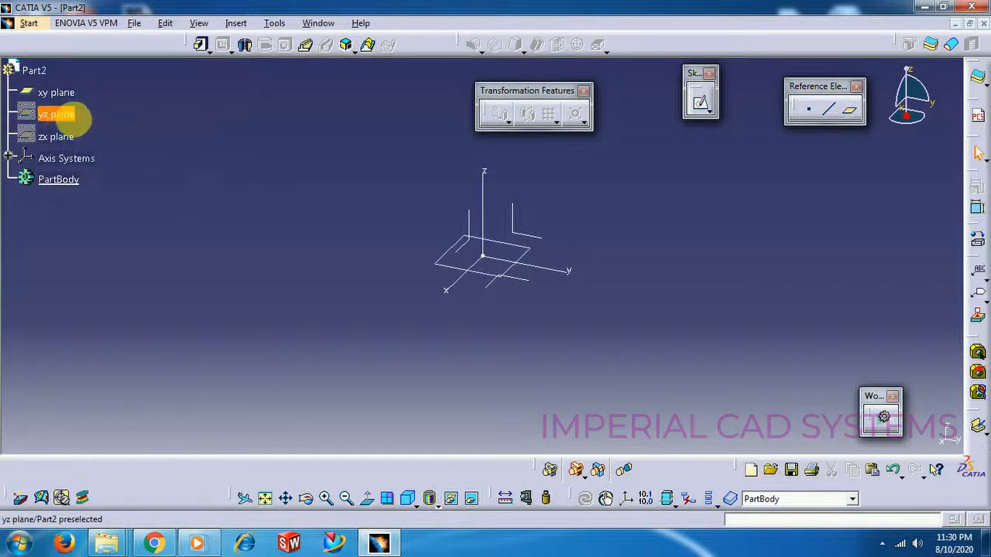
pyautogui.rightClick(62, 114)
pyautogui.click(114, 162)
pyautogui.rightClick(66, 138)
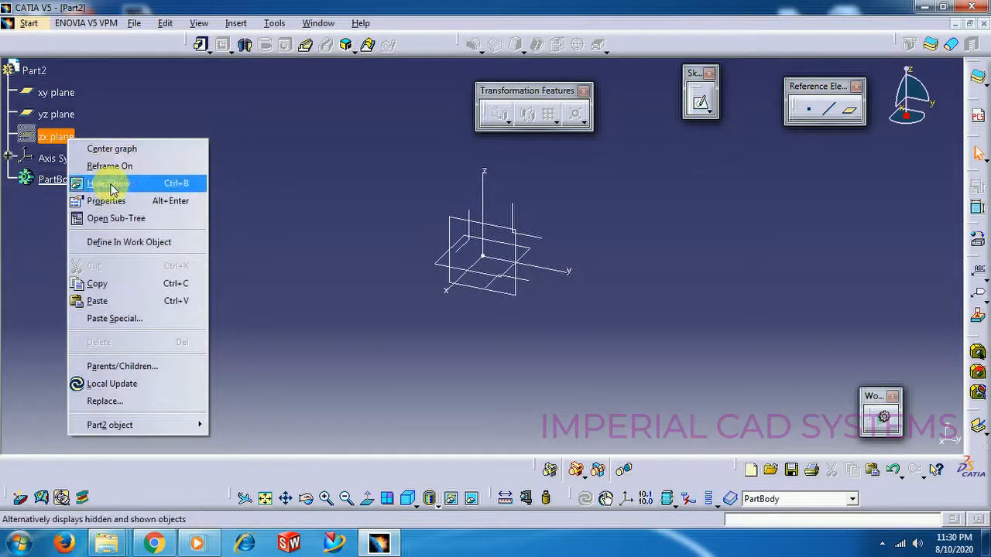
pyautogui.click(112, 186)
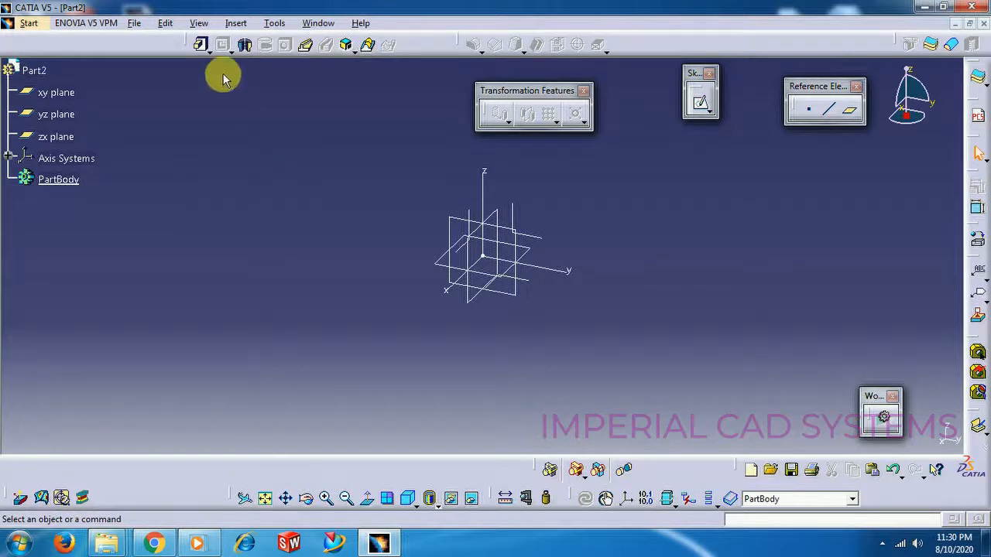
pyautogui.click(134, 22)
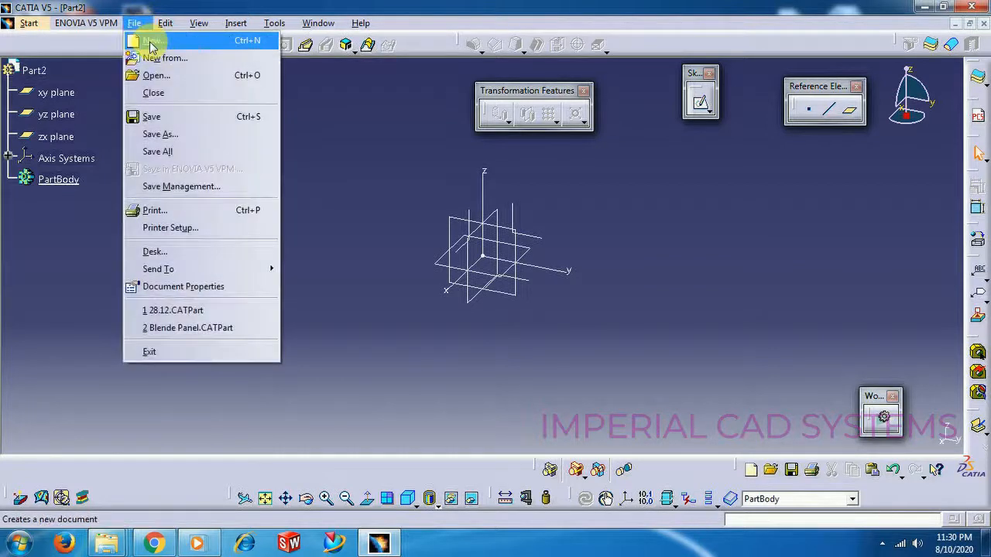
pyautogui.click(162, 83)
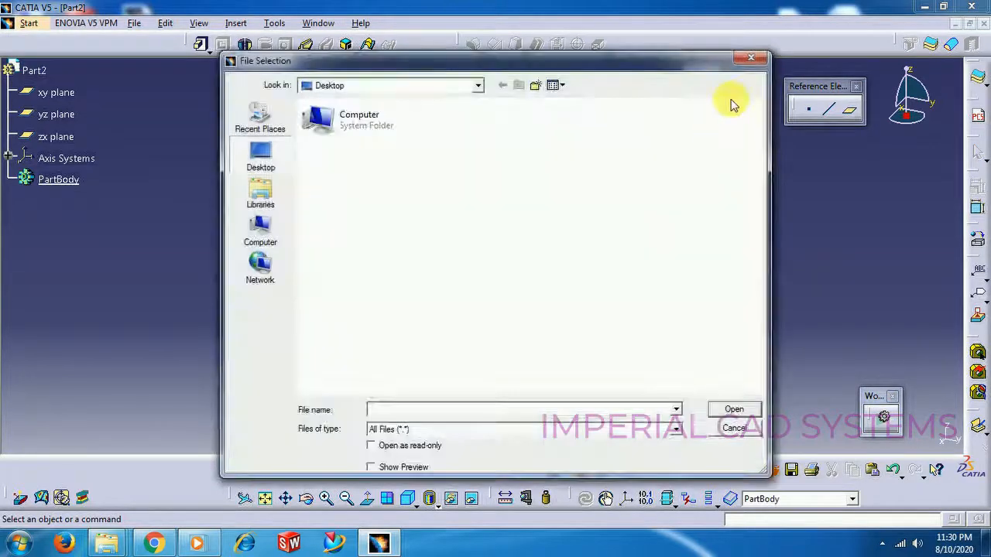
pyautogui.click(749, 58)
pyautogui.click(134, 23)
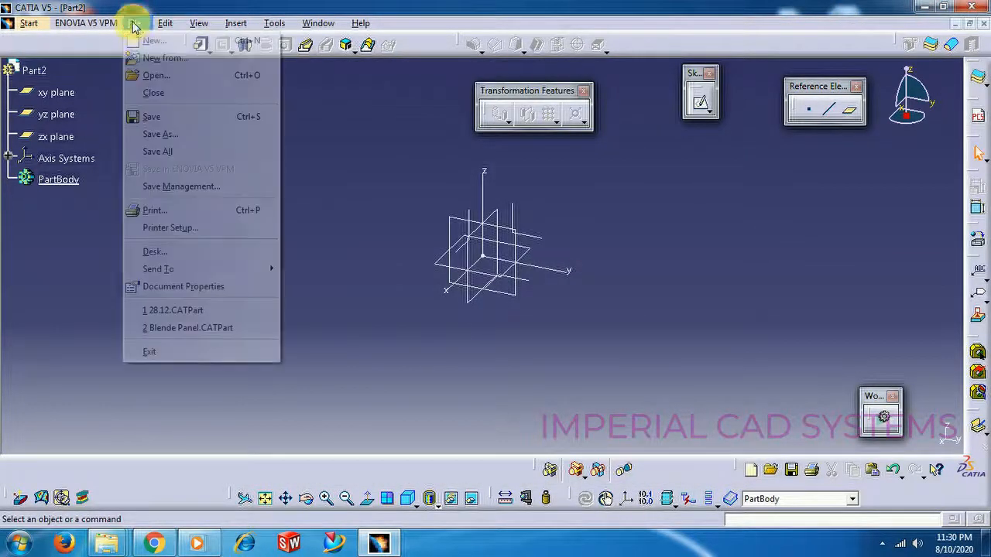
pyautogui.click(148, 40)
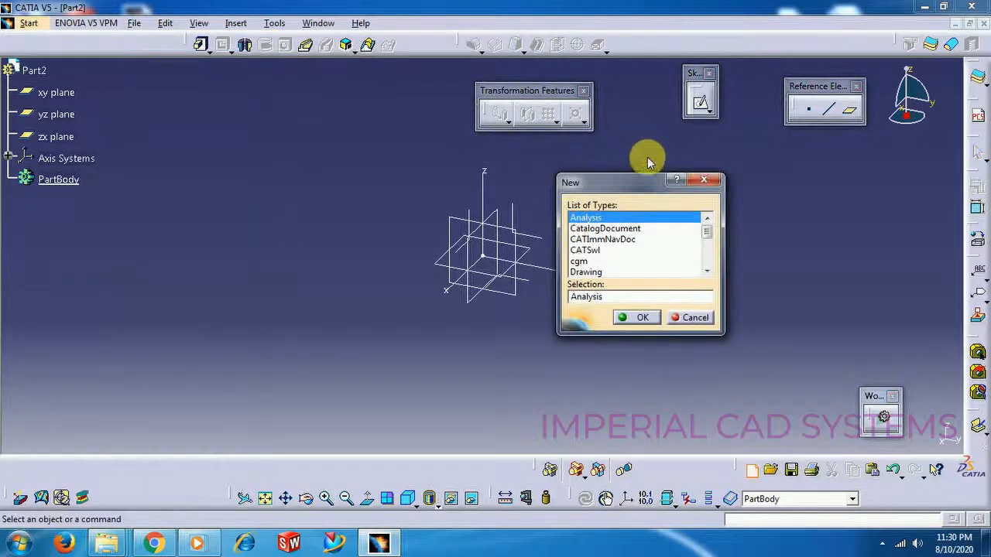
pyautogui.click(619, 271)
pyautogui.click(615, 272)
pyautogui.click(637, 318)
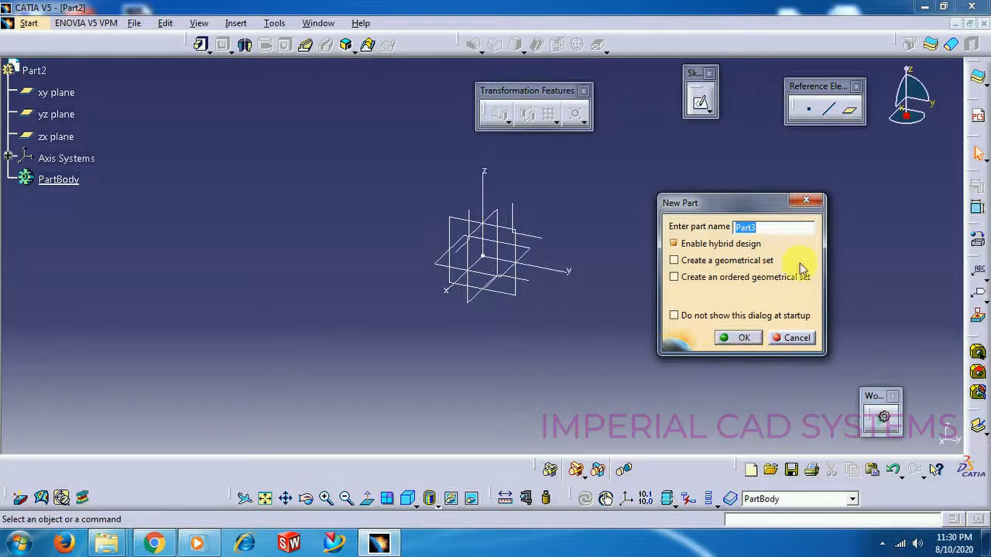
pyautogui.click(797, 343)
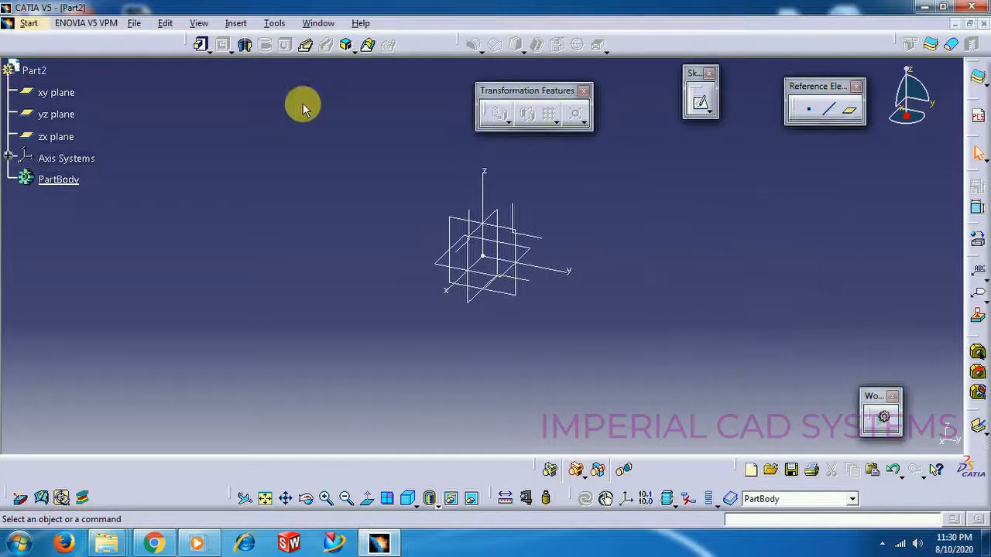
# Step: Review the Part Document options that control what is created with a new part
pyautogui.click(274, 23)
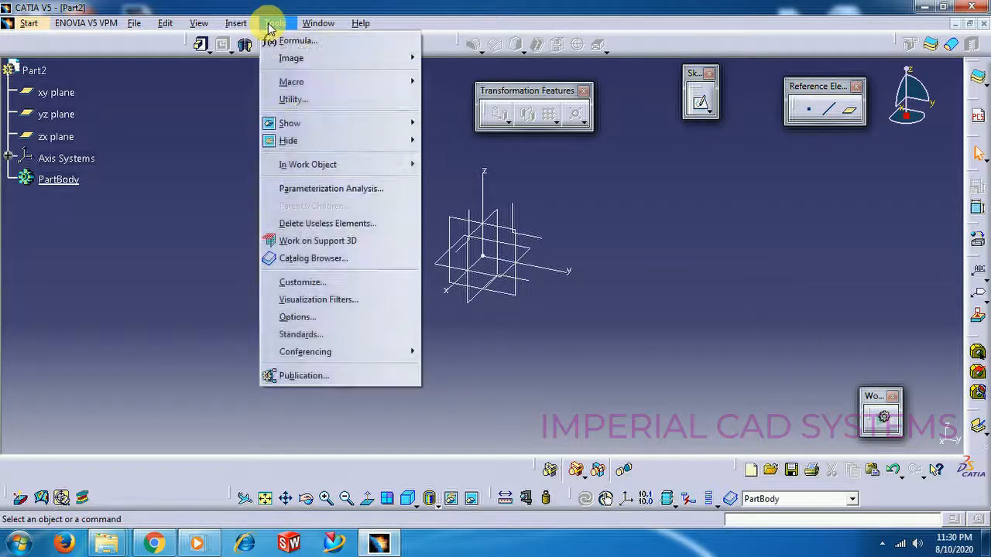
pyautogui.click(348, 314)
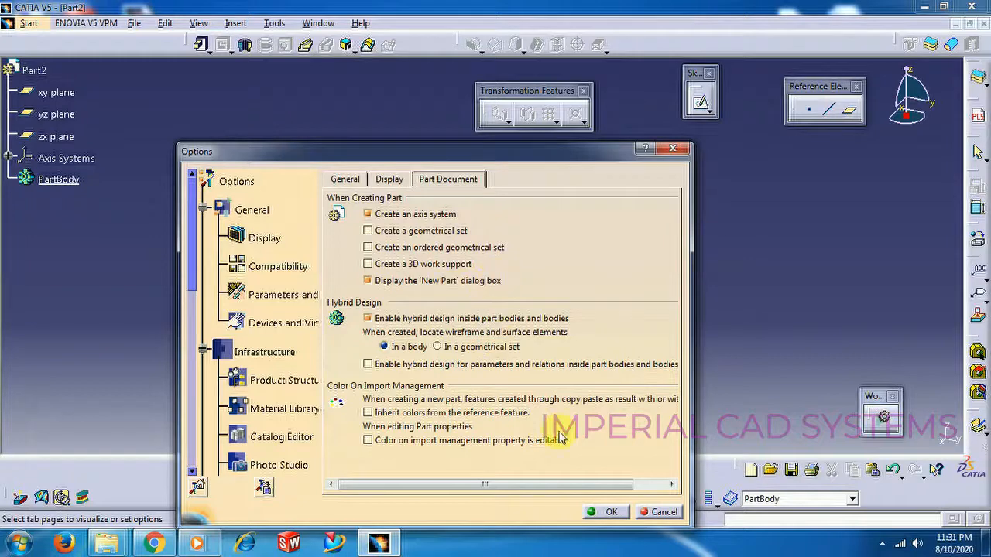
pyautogui.click(608, 512)
# Step: Create a new Part document with the default part name, hybrid design enabled and a geometrical set included
pyautogui.click(135, 23)
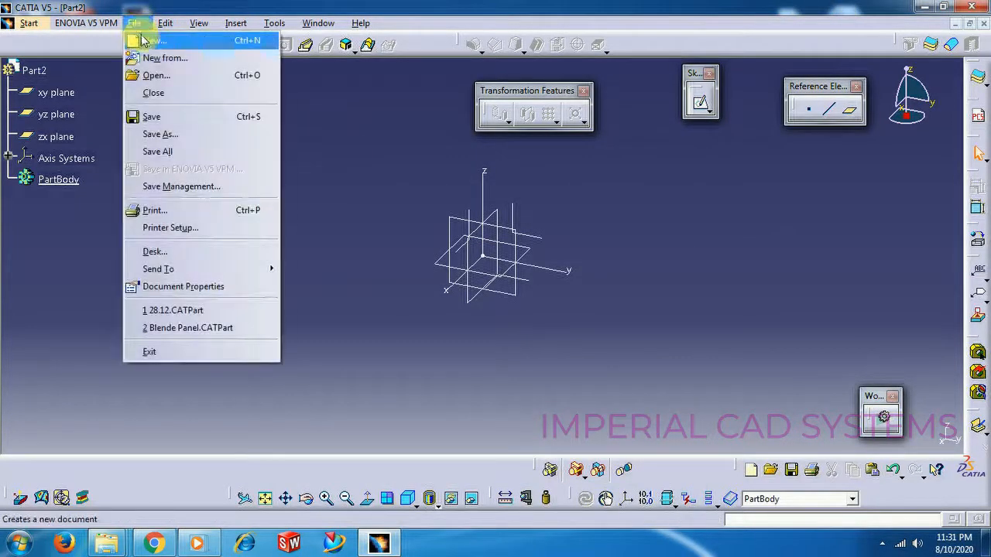
pyautogui.click(143, 37)
pyautogui.click(634, 271)
pyautogui.click(634, 271)
pyautogui.click(642, 317)
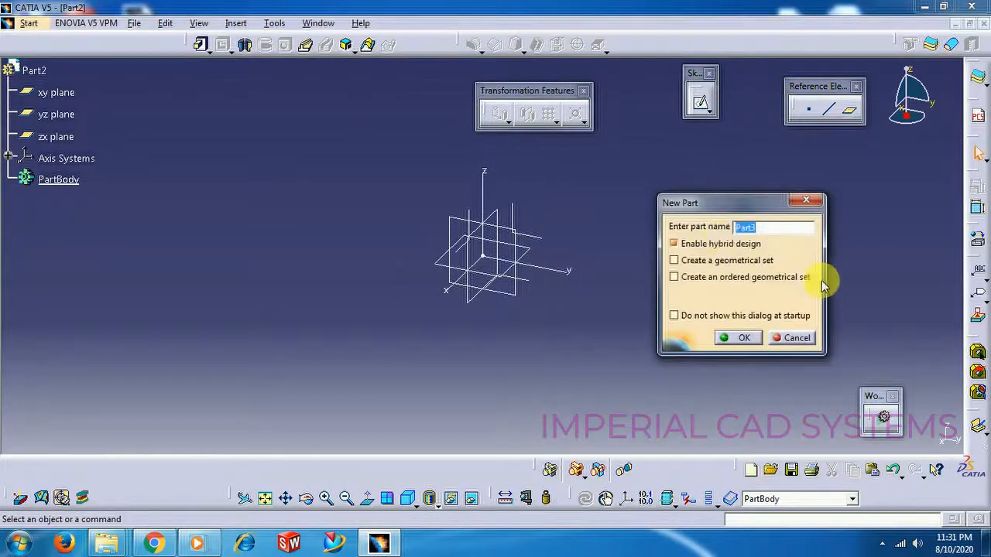
pyautogui.click(673, 261)
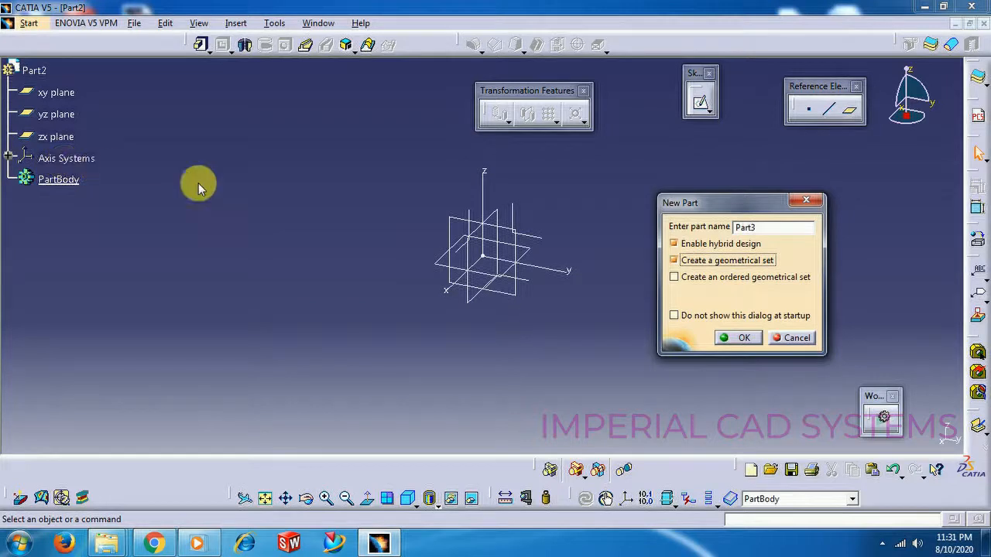
pyautogui.click(678, 262)
pyautogui.click(739, 337)
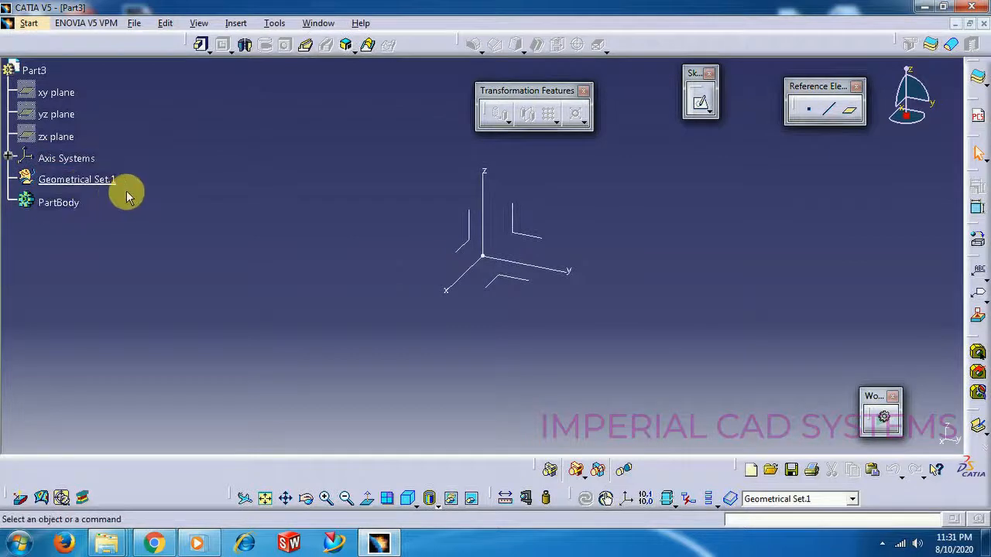
# Step: Define PartBody as the in-work object of the new part instead of the geometrical set
pyautogui.rightClick(73, 205)
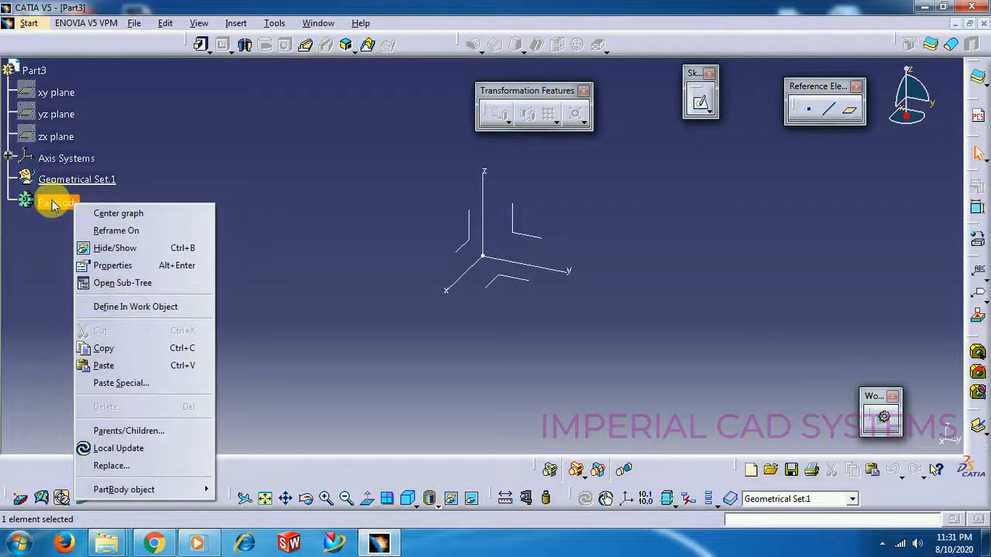
pyautogui.click(133, 306)
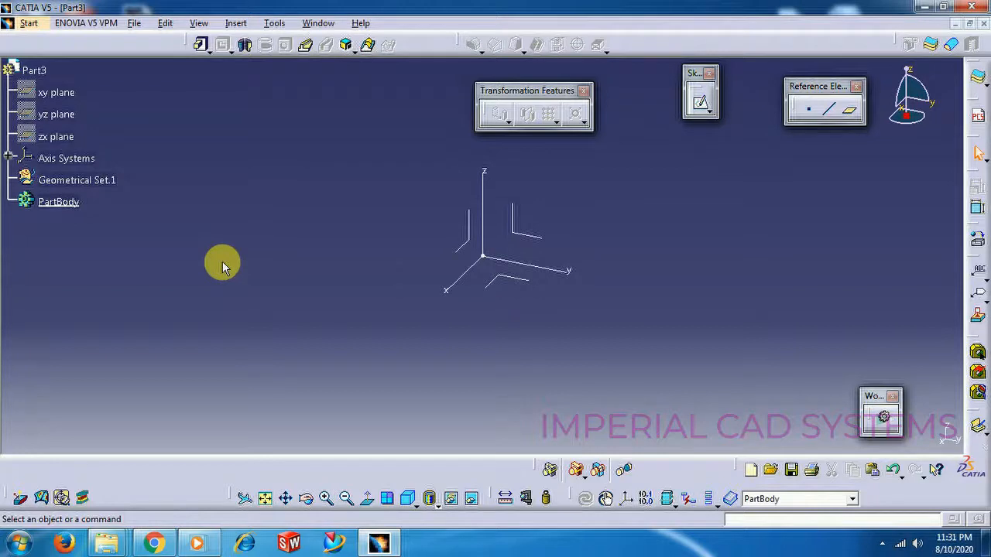
pyautogui.moveTo(483, 177); pyautogui.dragTo(406, 209, button='middle')
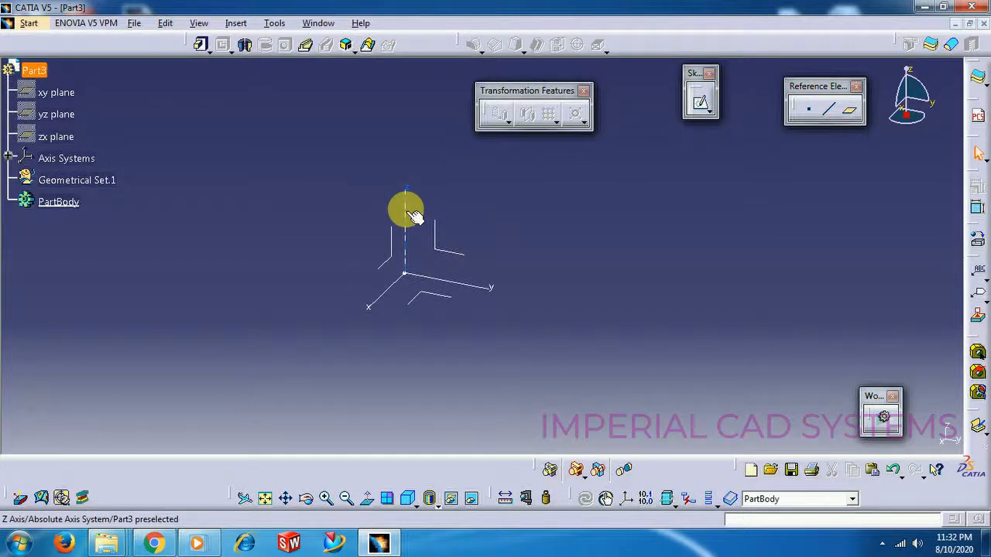